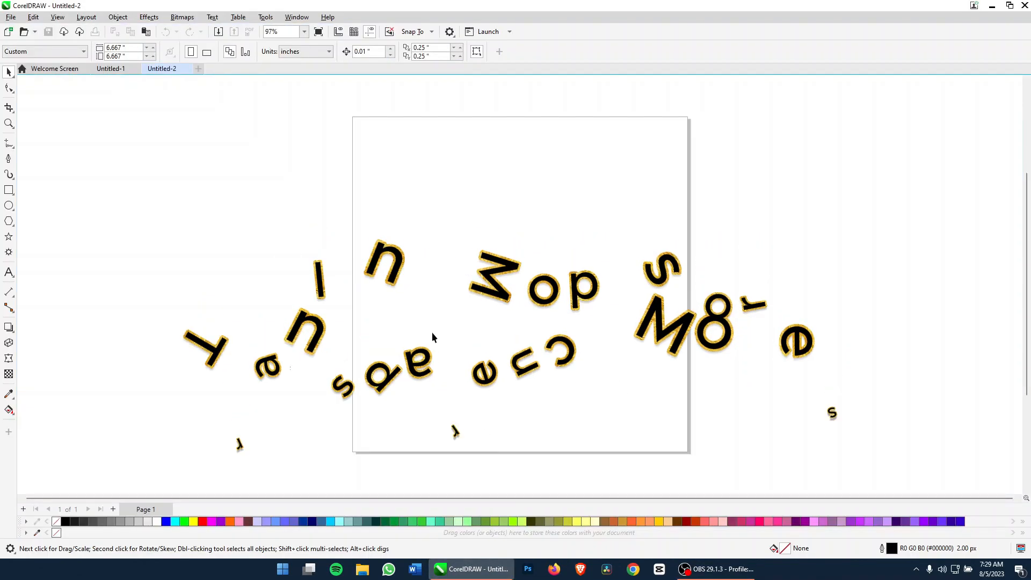
pyautogui.click(363, 567)
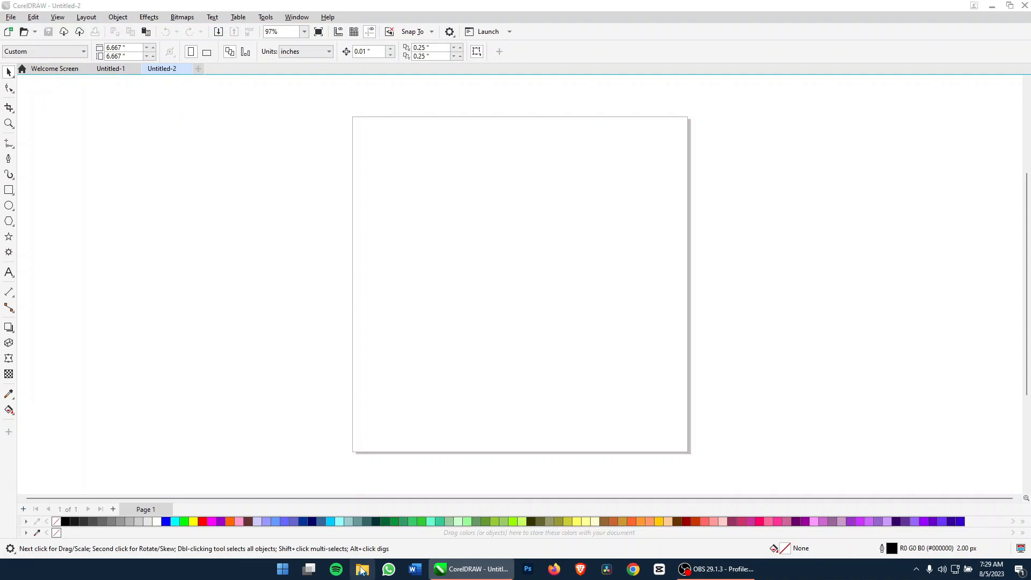
pyautogui.click(444, 284)
pyautogui.moveTo(444, 283); pyautogui.dragTo(830, 299)
pyautogui.moveTo(380, 432); pyautogui.dragTo(815, 137)
pyautogui.moveTo(274, 277); pyautogui.dragTo(765, 414)
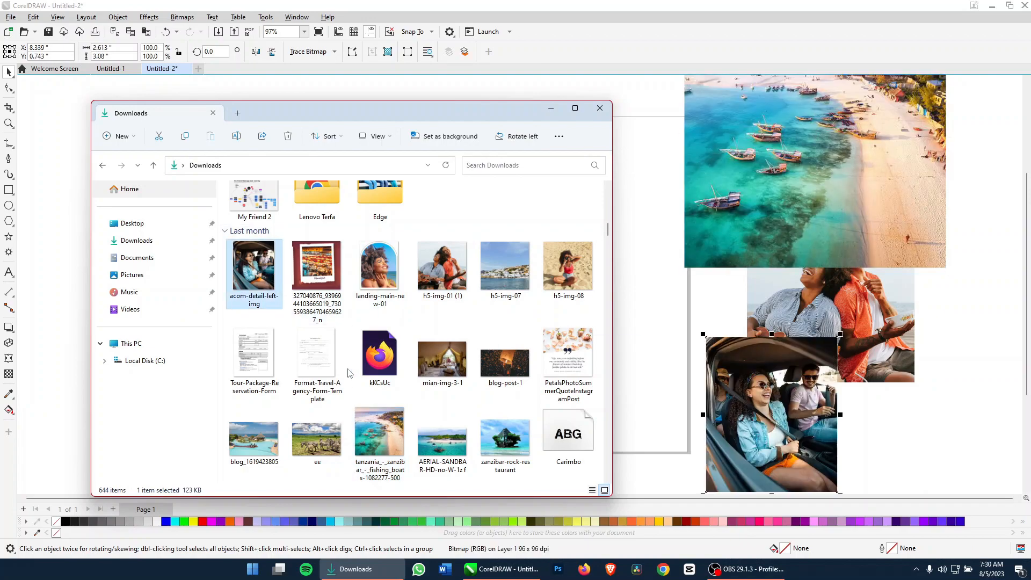
# Import the floating market photo, SouthAfrica-Elephants-1500x844 and Wildlife-In-South-Africa-Cover from the Downloads folder into the CorelDRAW document
pyautogui.scroll(-5, 361, 382)
pyautogui.moveTo(442, 356); pyautogui.dragTo(917, 436)
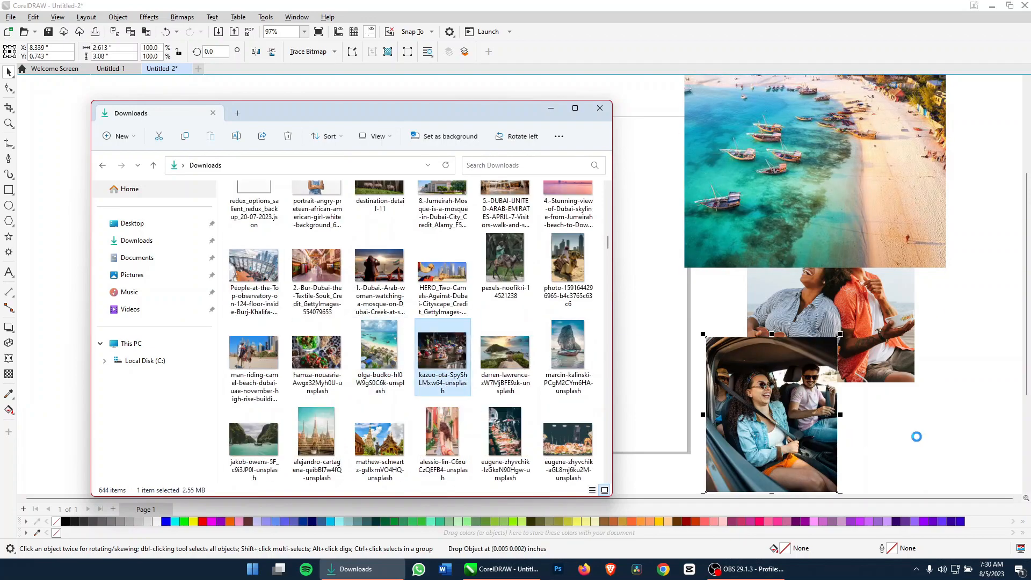
pyautogui.scroll(10, 483, 354)
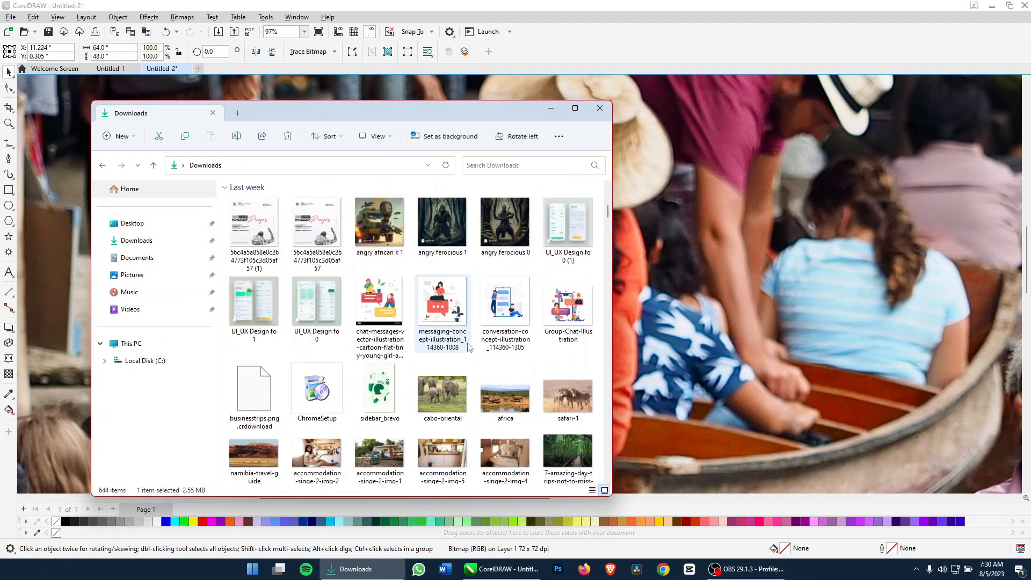
pyautogui.click(439, 325)
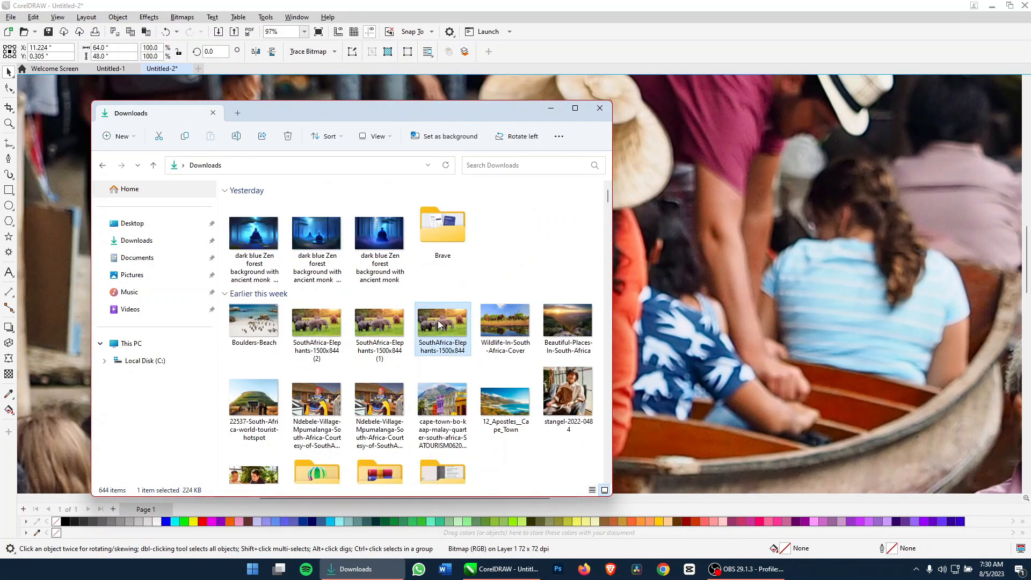
pyautogui.keyDown('ctrl'); pyautogui.click(519, 325); pyautogui.keyUp('ctrl')
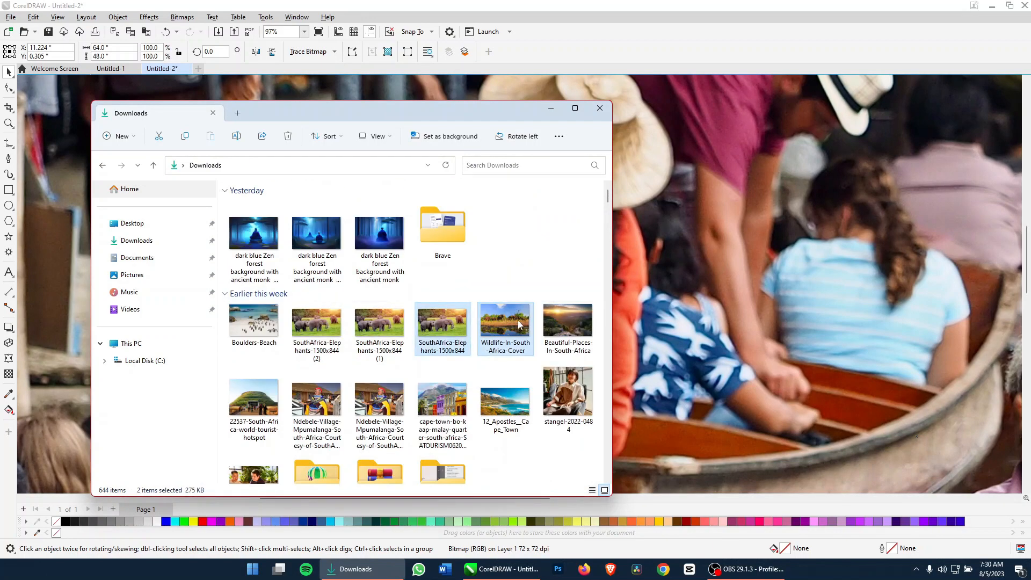
pyautogui.click(653, 235)
# Scale the oversized floating market photo down proportionally to about 13.5 by 10.1 inches
pyautogui.scroll(-4, 472, 367)
pyautogui.scroll(1, 472, 367)
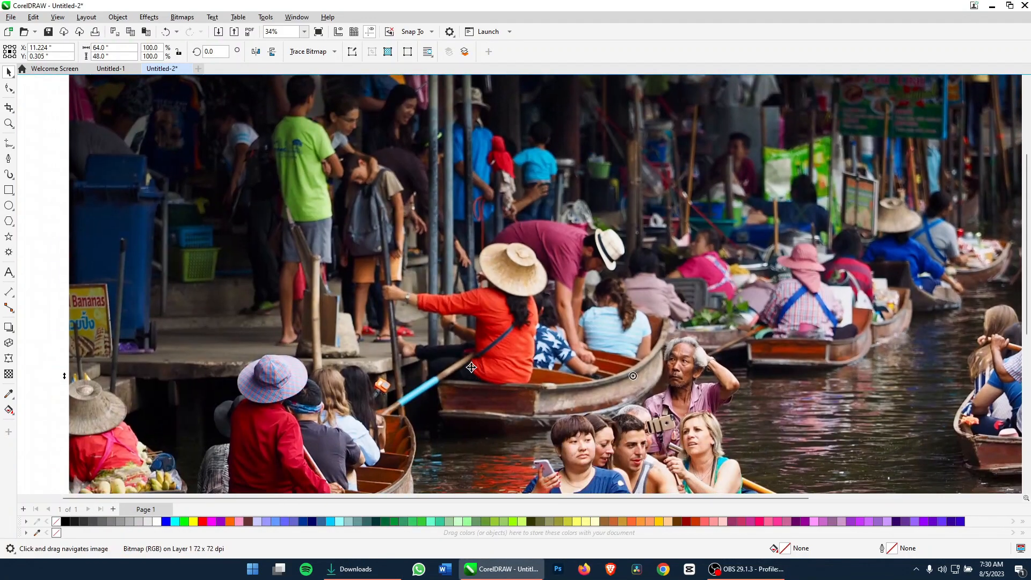
pyautogui.scroll(-2, 472, 367)
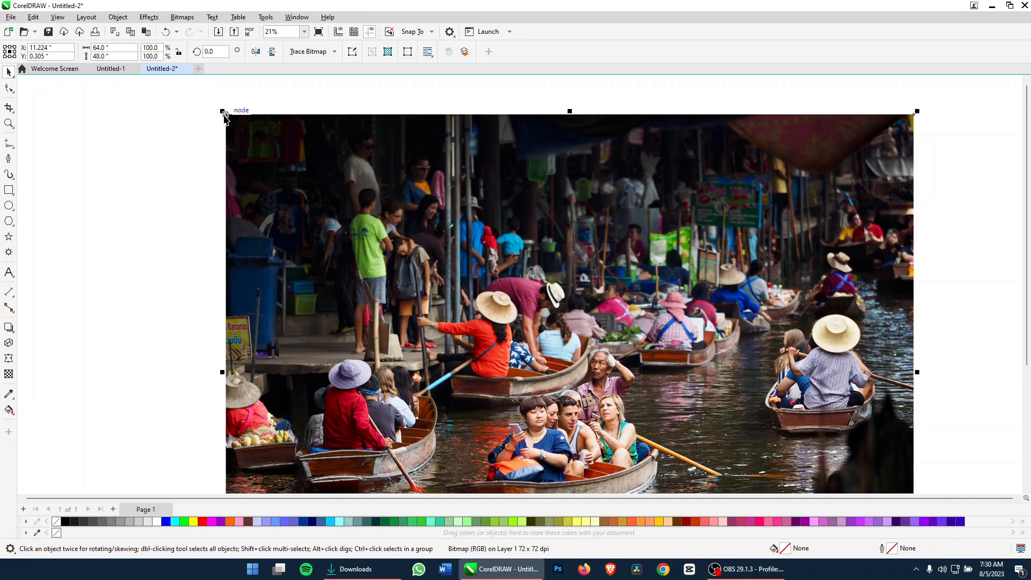
pyautogui.moveTo(224, 112); pyautogui.dragTo(625, 305)
pyautogui.scroll(3, 626, 347)
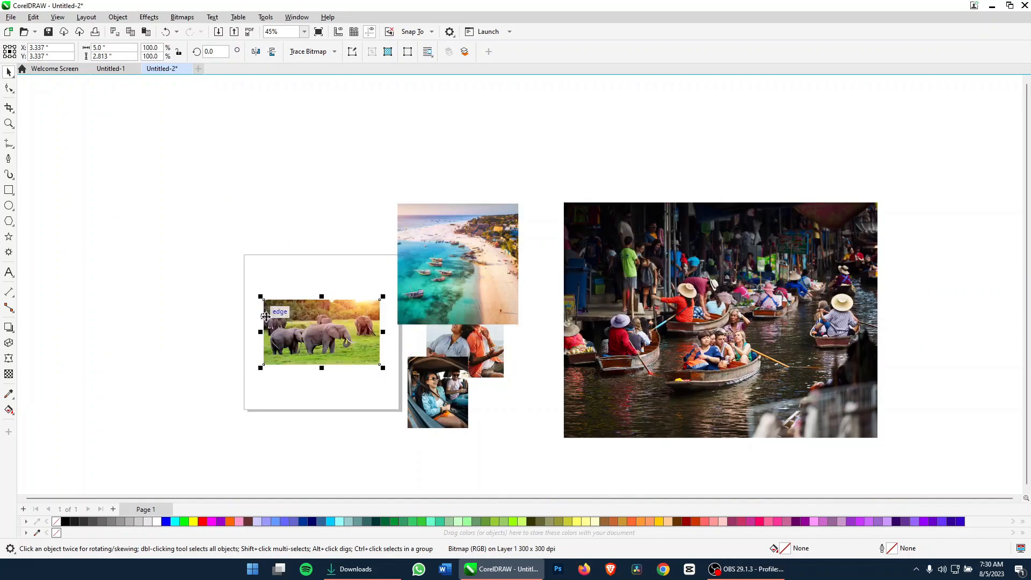
# Move the elephant photo off the page to its left and delete the tiny Wildlife-In-South-Africa-Cover object from the page
pyautogui.moveTo(291, 329); pyautogui.dragTo(170, 329)
pyautogui.click(315, 327)
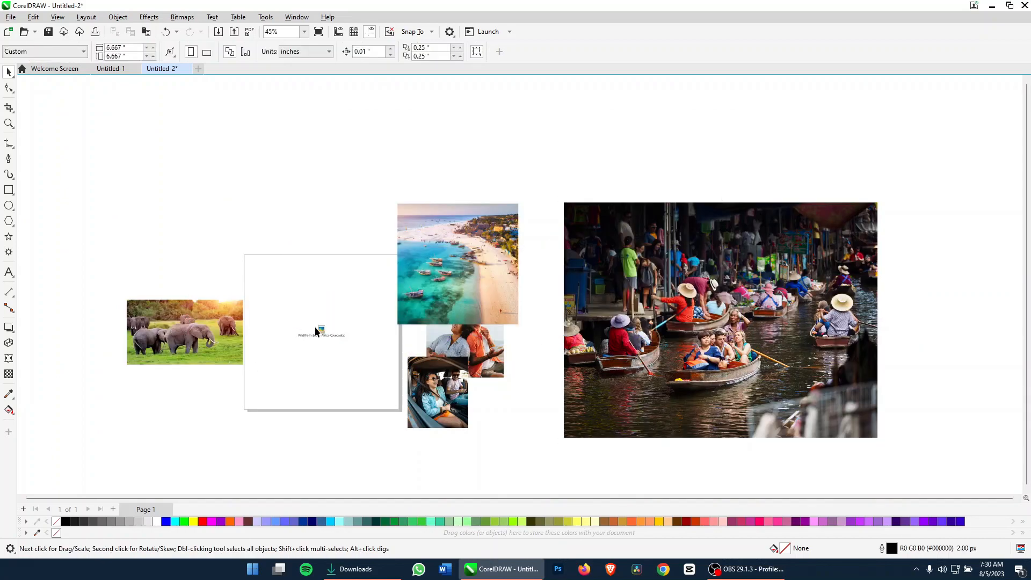
pyautogui.click(322, 330)
pyautogui.press('Delete')
# Shift the beach photo slightly up and to the right, and place the elephant photo in the lower part of the page
pyautogui.moveTo(474, 280)
pyautogui.mouseDown()
pyautogui.moveTo(484, 203)
pyautogui.moveTo(479, 280)
pyautogui.mouseUp()
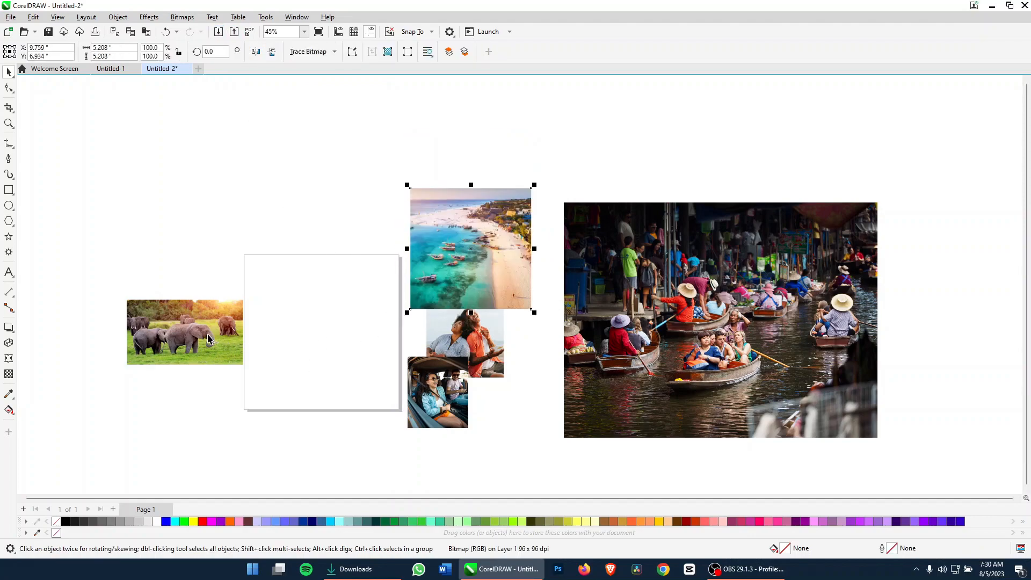
pyautogui.moveTo(208, 338); pyautogui.dragTo(331, 362)
pyautogui.scroll(2, 701, 340)
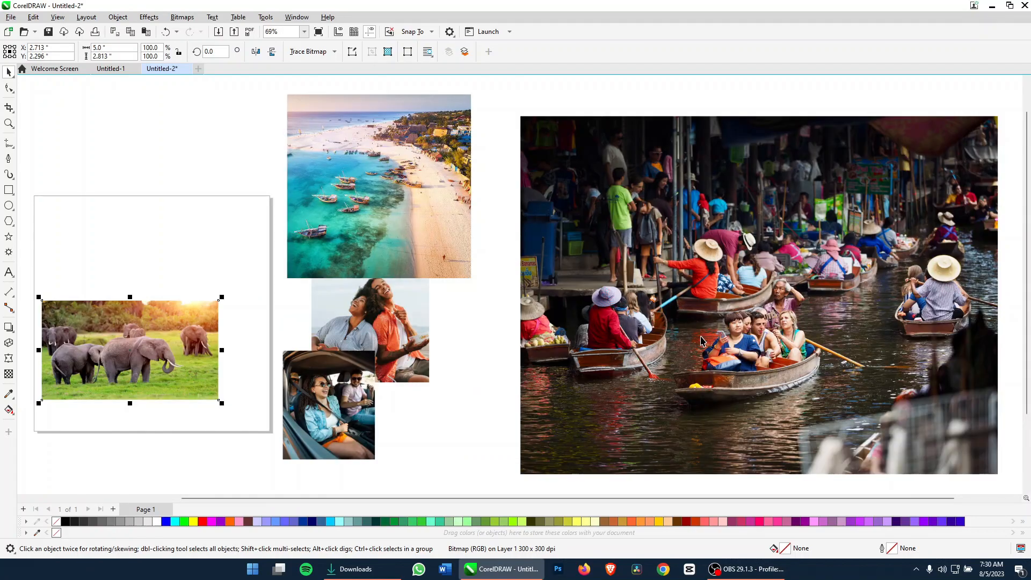
# Scale the floating market photo to about 6.7 by 5.0 inches and place it on the page above the elephant photo
pyautogui.click(759, 270)
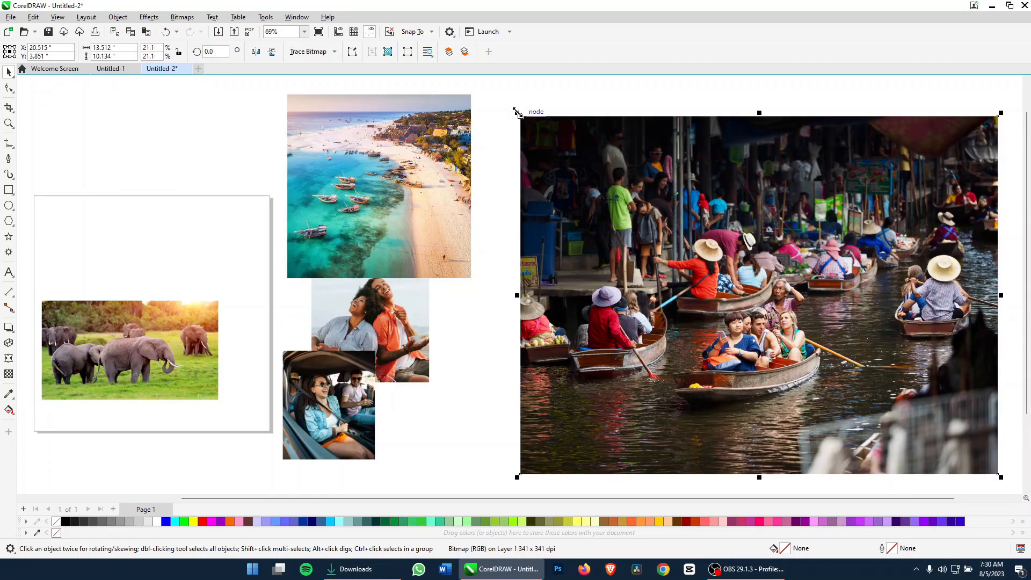
pyautogui.moveTo(518, 113); pyautogui.dragTo(639, 204)
pyautogui.hscroll(-3, 823, 316)
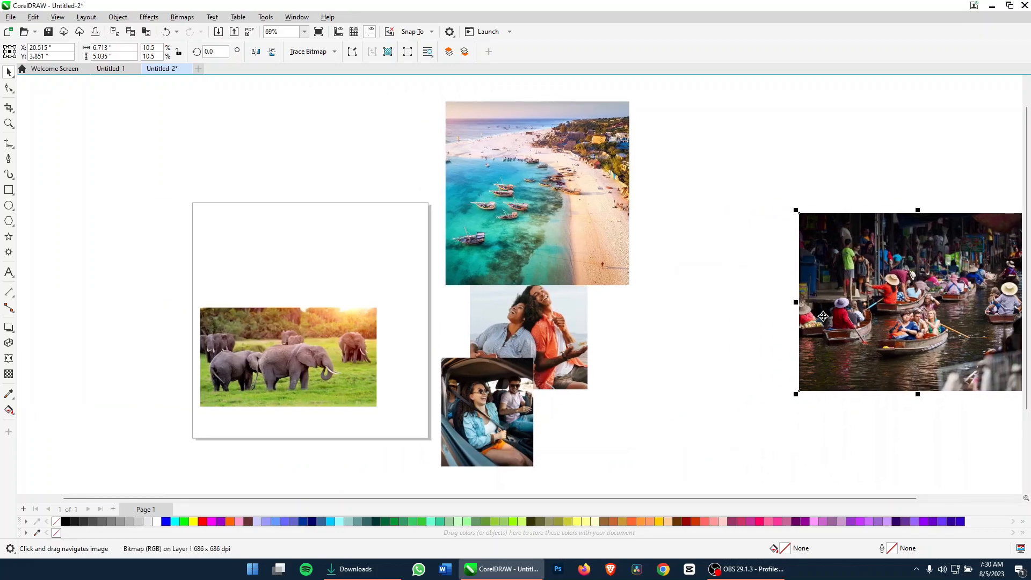
pyautogui.moveTo(823, 317); pyautogui.dragTo(269, 214)
# Move the photo of the couple to the left of the page and place a copy of it at the floating market photo
pyautogui.moveTo(543, 318); pyautogui.dragTo(60, 371)
pyautogui.hscroll(-2, 59, 371)
pyautogui.hscroll(-4, 423, 361)
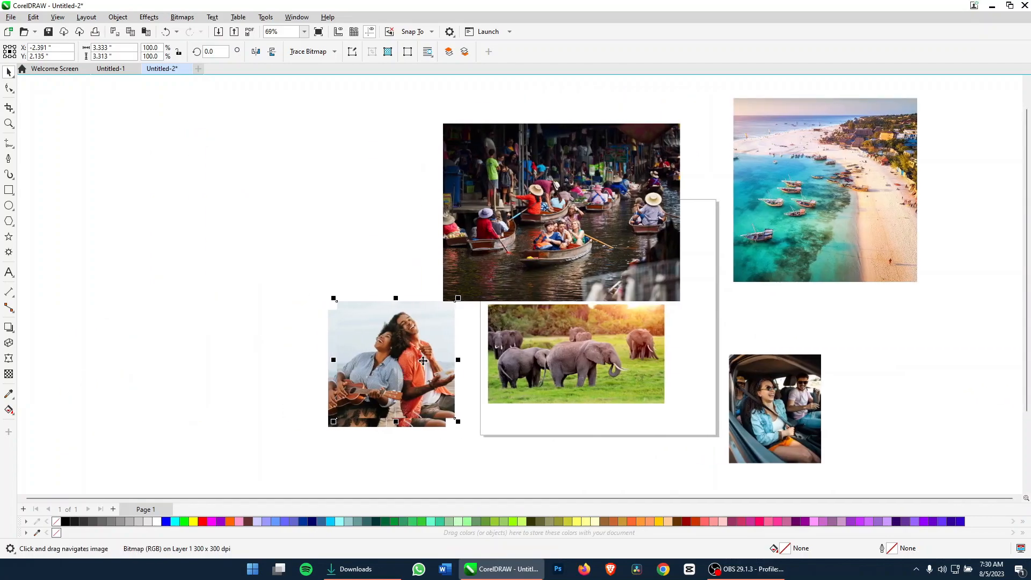
pyautogui.moveTo(424, 361); pyautogui.dragTo(581, 235)
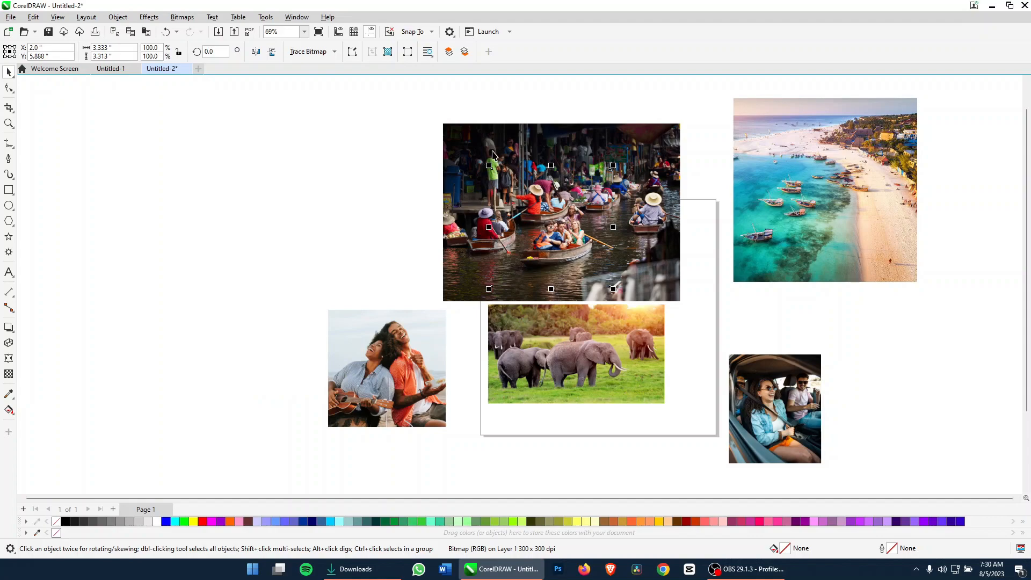
pyautogui.click(382, 241)
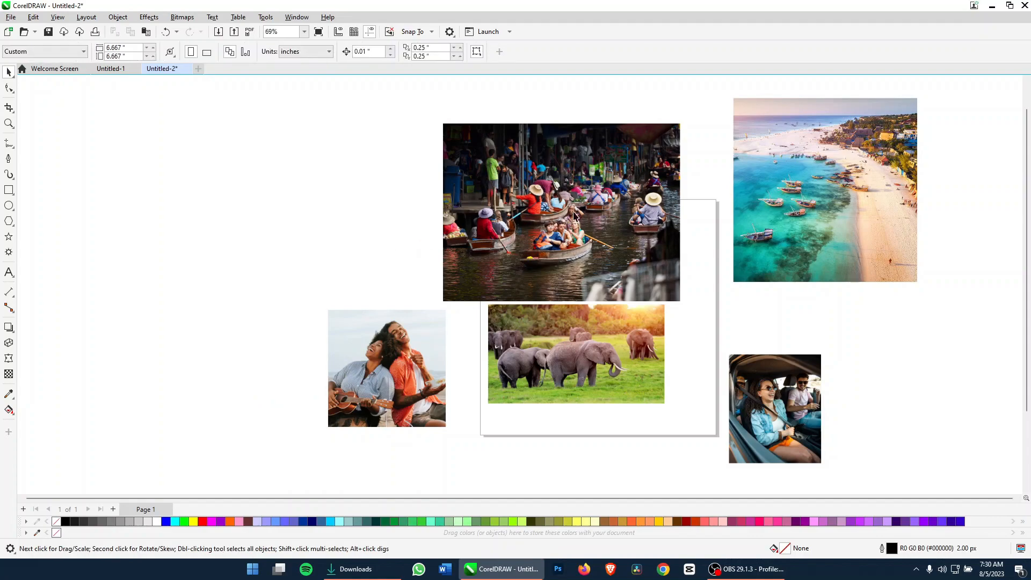
# Send the floating market photo to the back, behind the copied couple photo
pyautogui.moveTo(506, 177); pyautogui.dragTo(678, 279)
pyautogui.hotkey('ctrl', 'z')
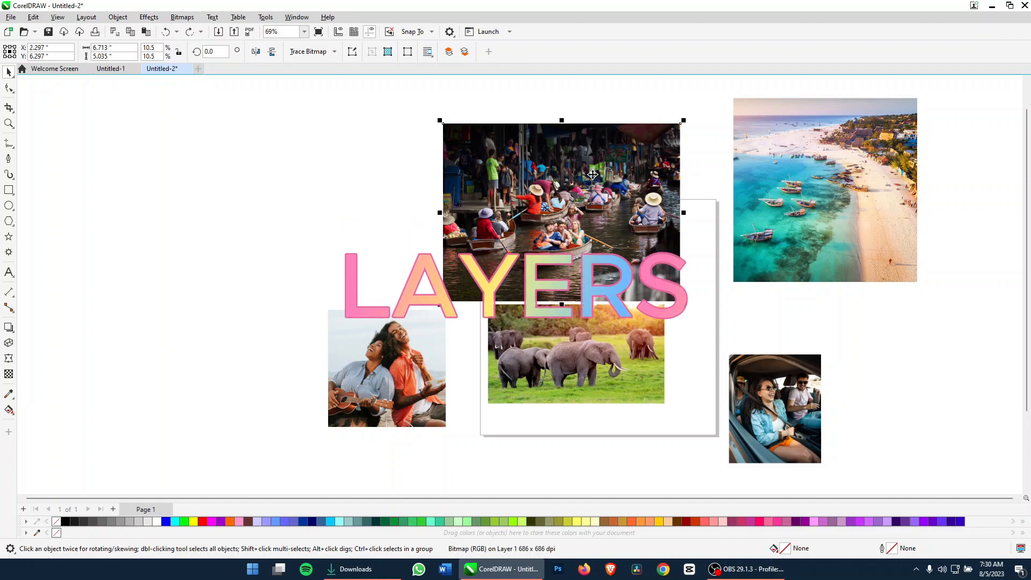
pyautogui.hotkey('shift', 'pagedown')
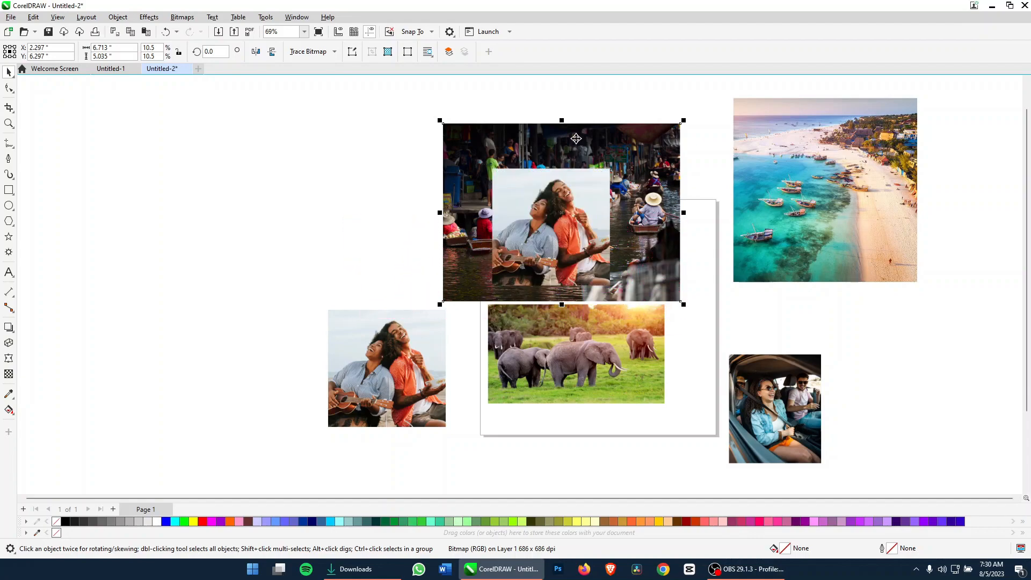
pyautogui.click(377, 208)
# Move the copied couple photo to the left so it slightly overlaps the floating market photo's left edge
pyautogui.click(545, 220)
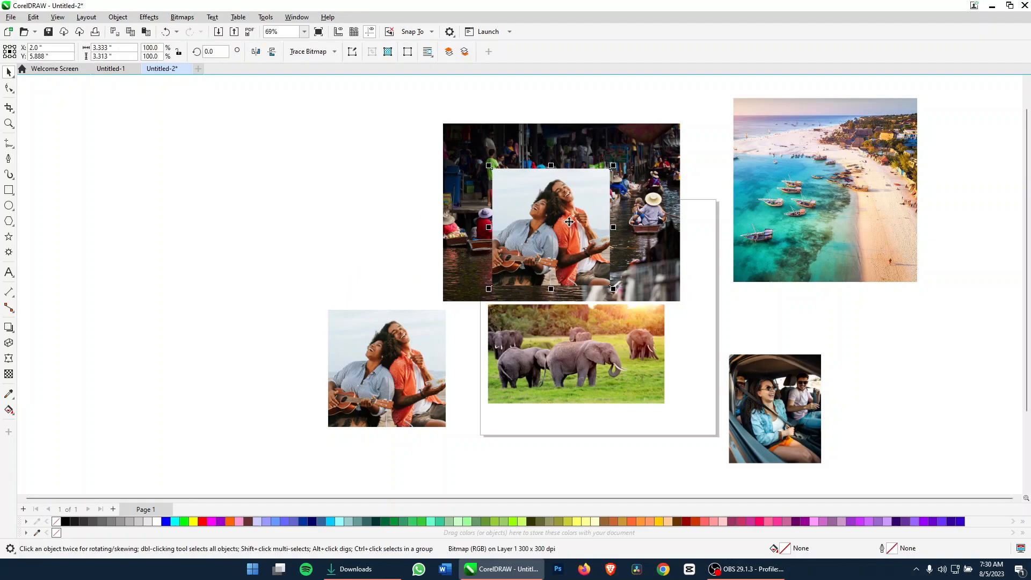
pyautogui.moveTo(570, 222); pyautogui.dragTo(402, 222)
pyautogui.scroll(3, 480, 195)
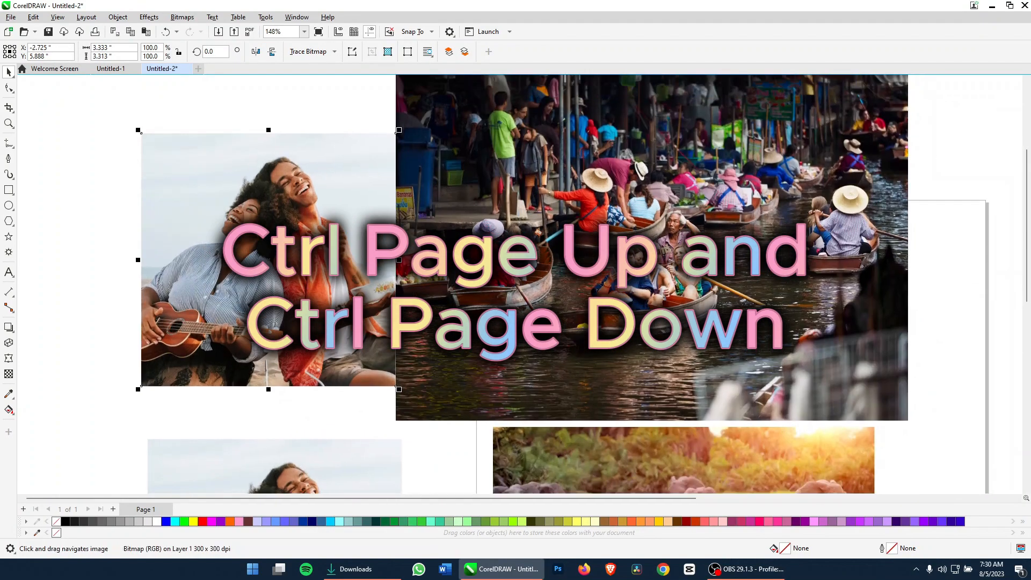
pyautogui.moveTo(305, 250)
pyautogui.mouseDown()
pyautogui.moveTo(271, 281)
pyautogui.moveTo(290, 239)
pyautogui.mouseUp()
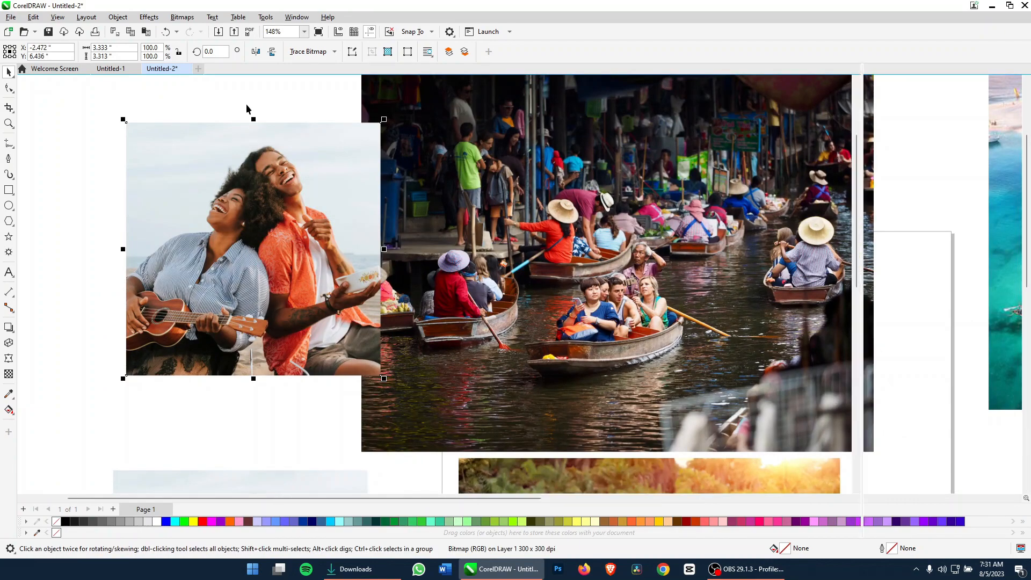
# Display the copied couple photo's properties and the list of the document's objects
pyautogui.hotkey('alt', 'Return')
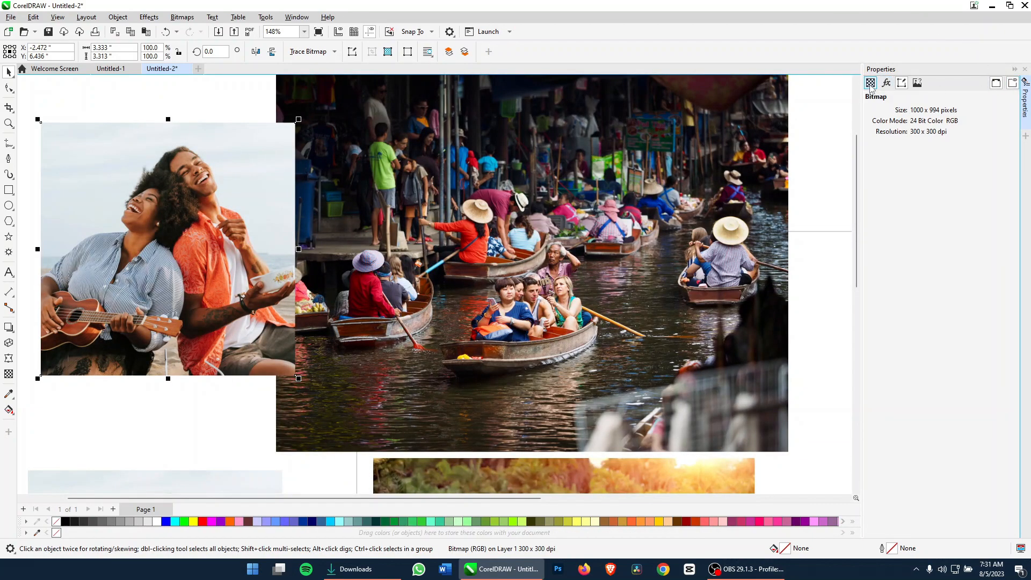
pyautogui.click(118, 16)
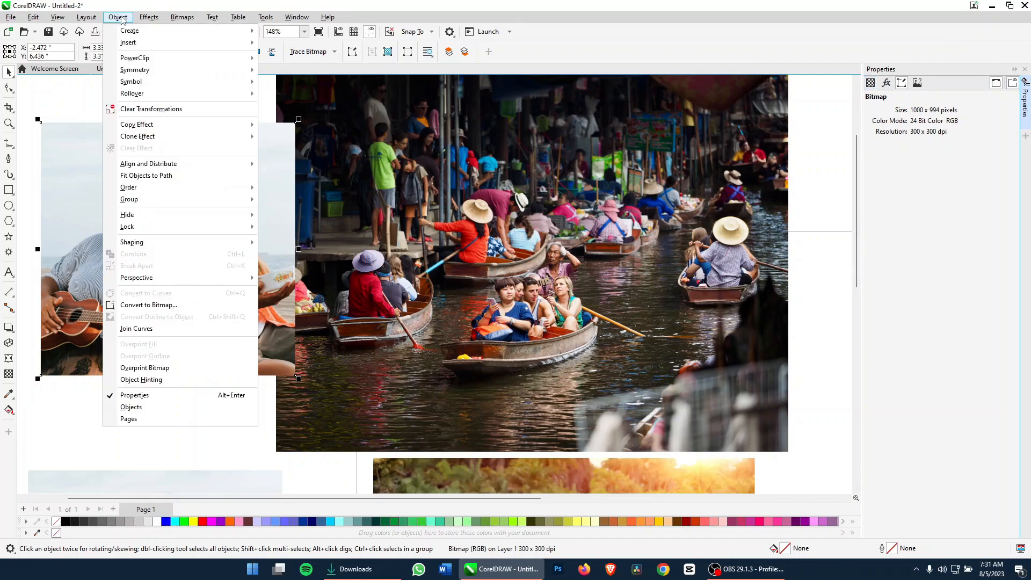
pyautogui.click(177, 411)
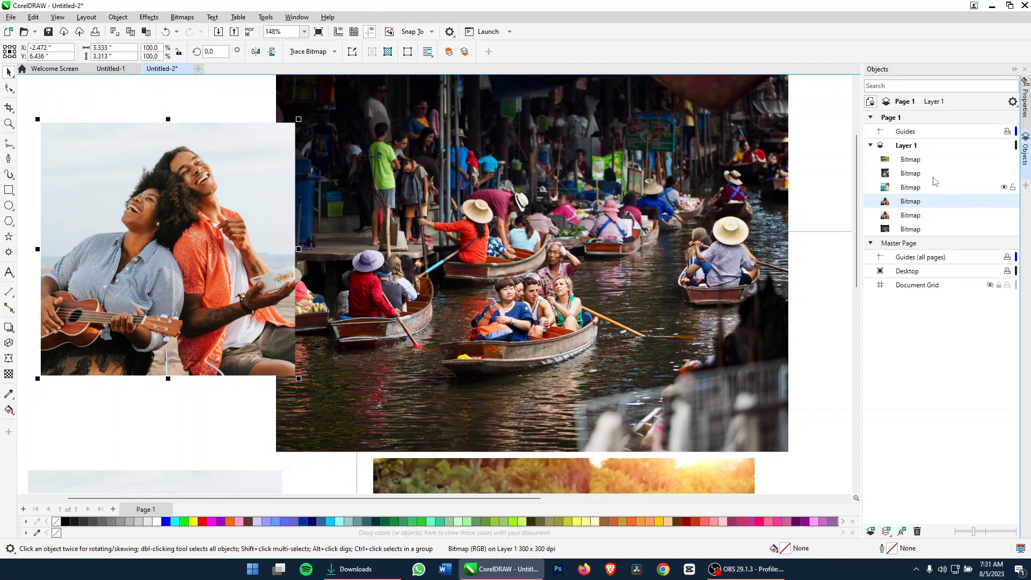
# Place the copied couple photo over the middle of the floating market photo and find the market photo in the object list
pyautogui.moveTo(197, 238); pyautogui.dragTo(584, 236)
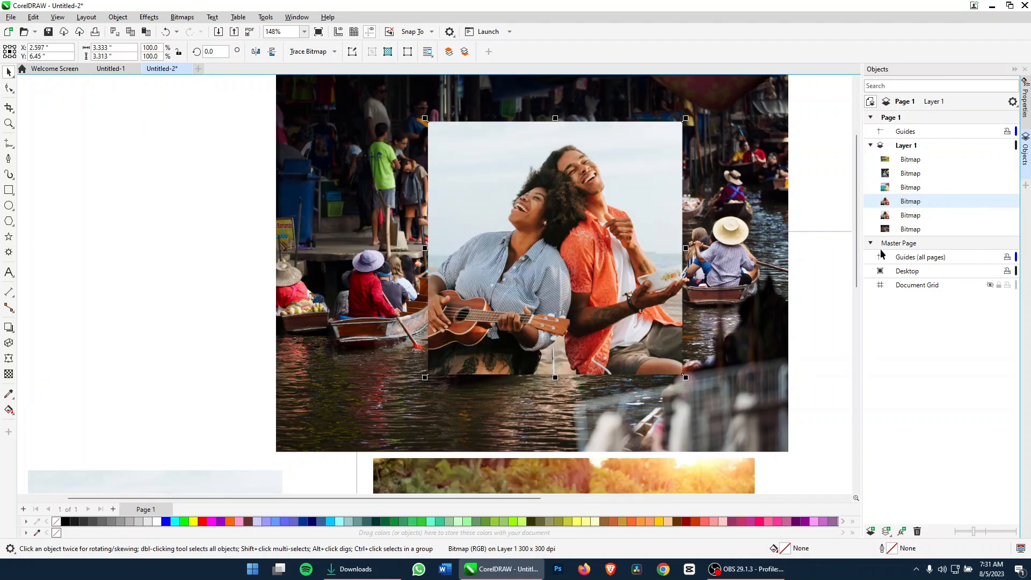
pyautogui.moveTo(911, 209); pyautogui.dragTo(903, 239)
pyautogui.click(246, 251)
pyautogui.click(516, 214)
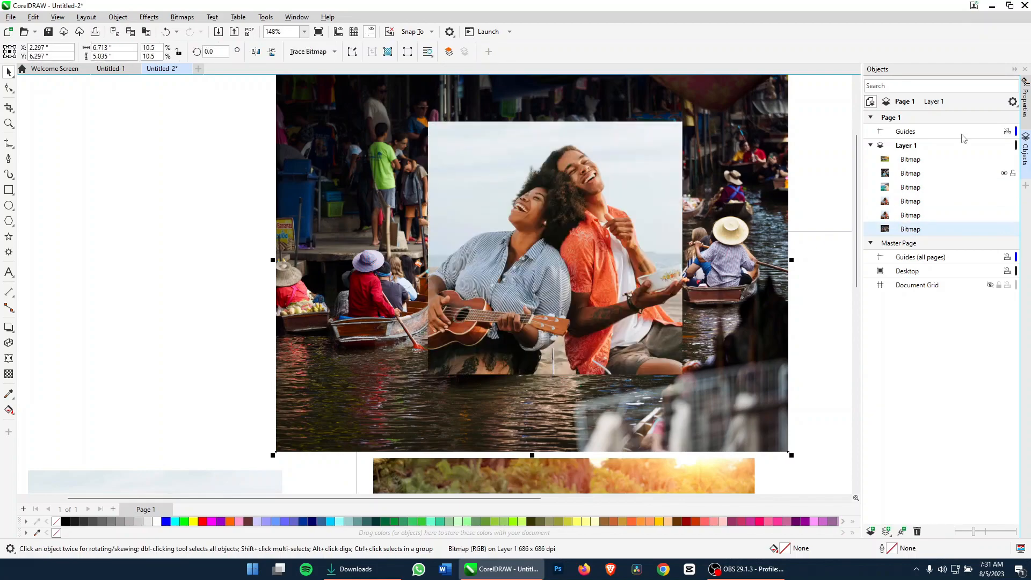
# Collapse the object list and shift the copied couple photo toward the left part of the floating market photo
pyautogui.click(1014, 70)
pyautogui.scroll(-2, 202, 305)
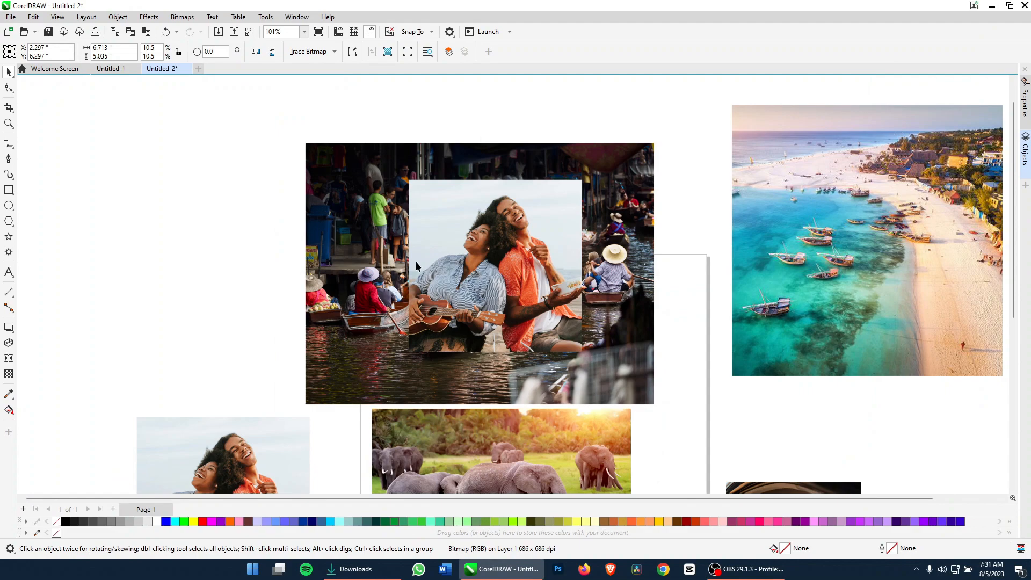
pyautogui.click(489, 301)
pyautogui.moveTo(489, 301); pyautogui.dragTo(439, 301)
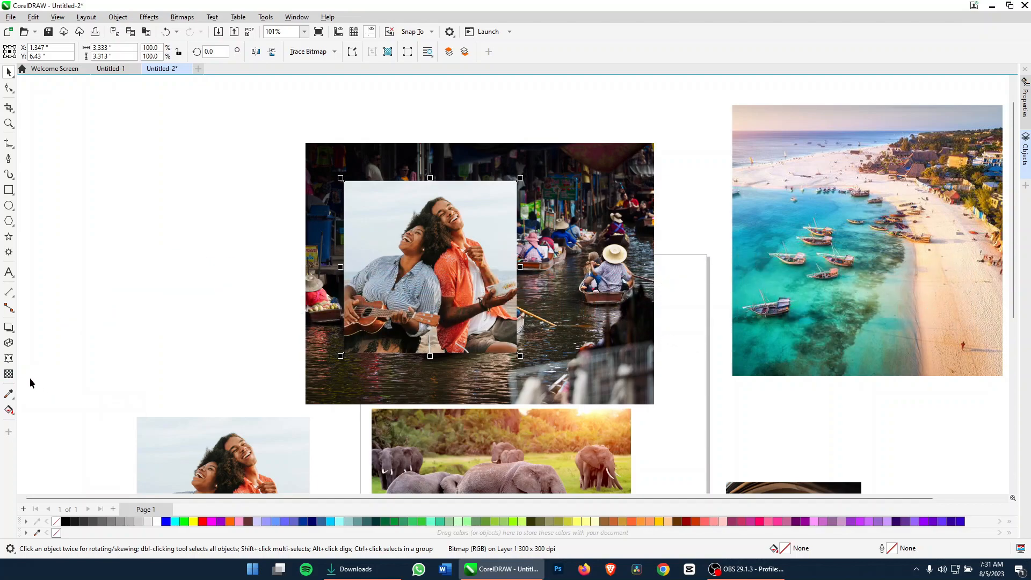
# Apply a uniform transparency of 40 to the couple photo lying over the floating market photo
pyautogui.click(403, 270)
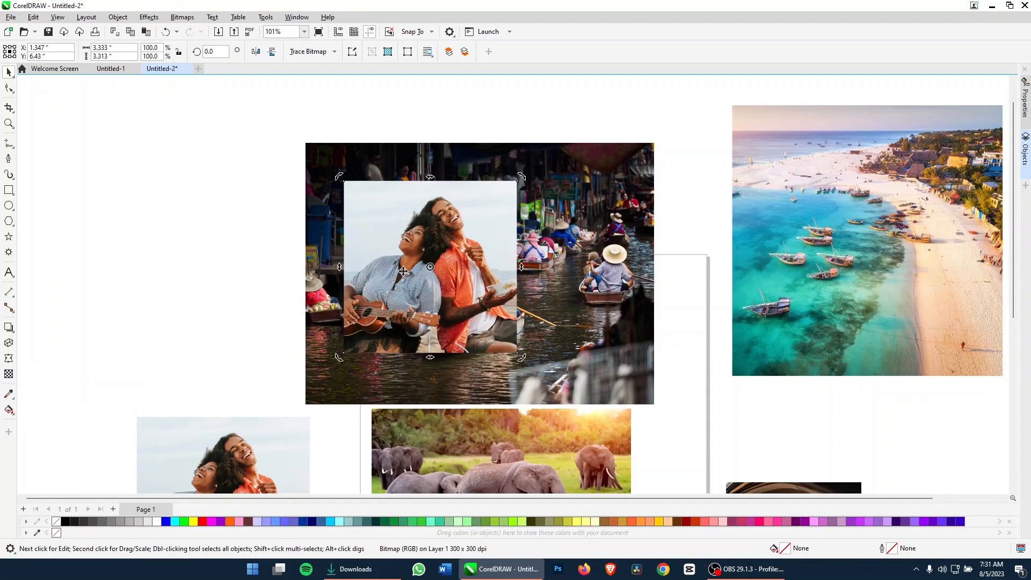
pyautogui.click(9, 374)
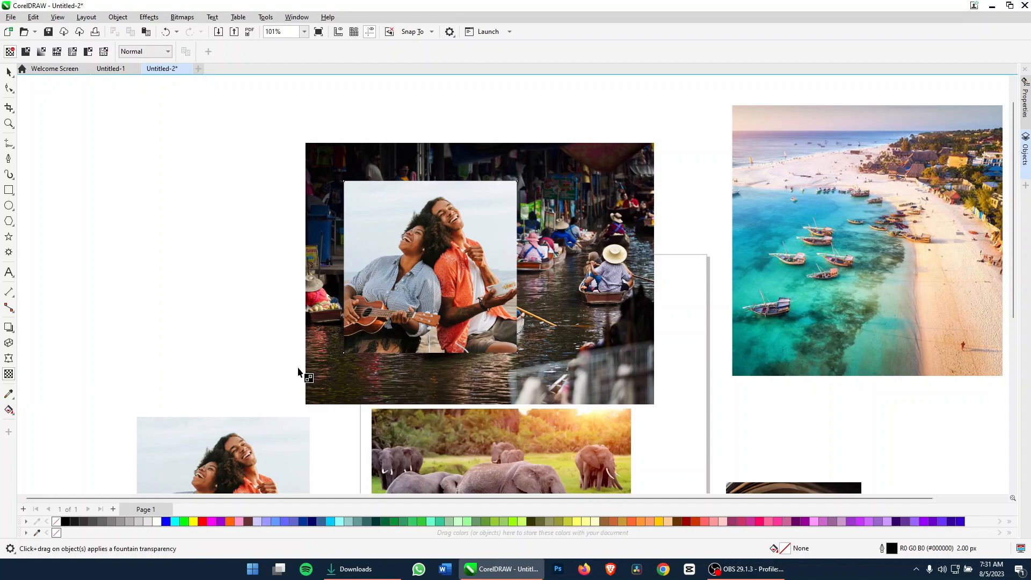
pyautogui.click(467, 266)
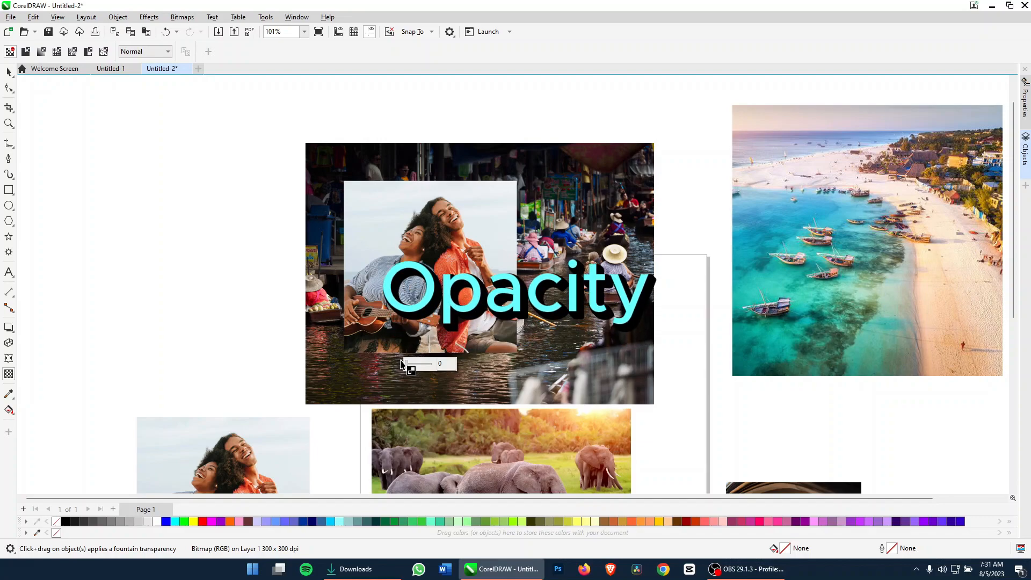
pyautogui.moveTo(406, 368); pyautogui.dragTo(409, 366)
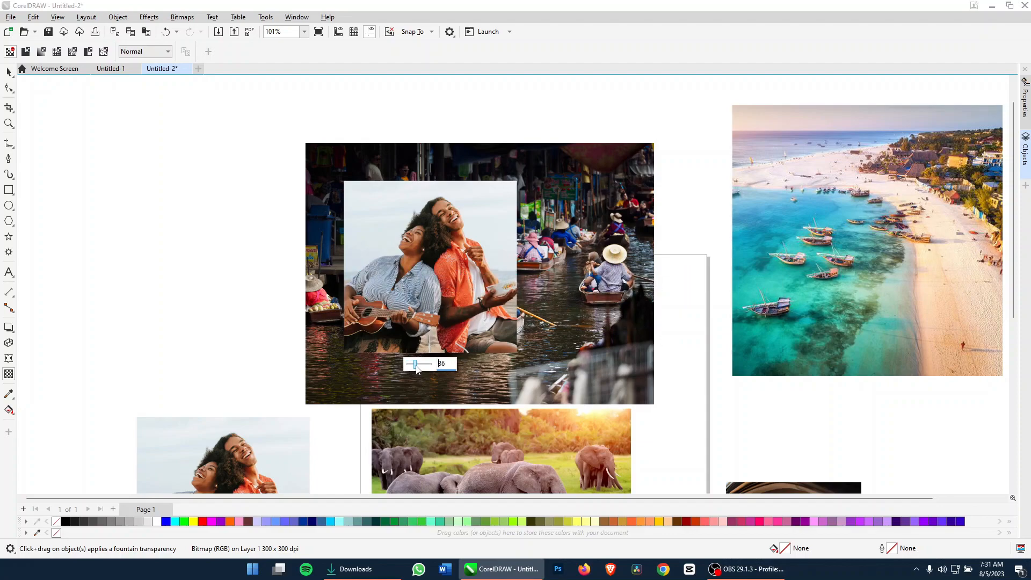
pyautogui.moveTo(423, 367)
pyautogui.mouseDown()
pyautogui.moveTo(406, 369)
pyautogui.moveTo(419, 368)
pyautogui.mouseUp()
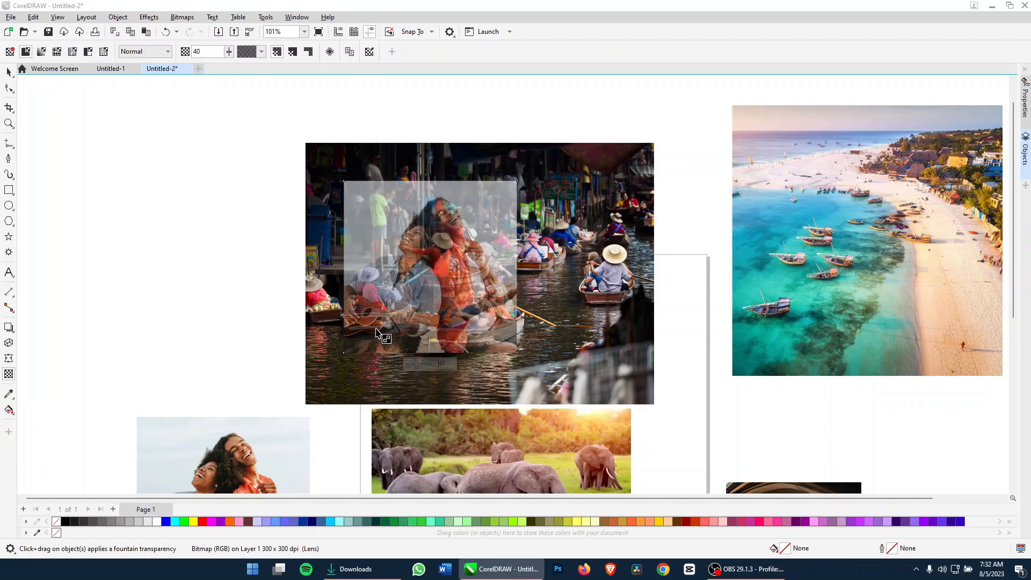
# Draw a rectangle about 1.985 by 2.729 inches over the market photo's right part, filled yellow #FFCC00 without an outline
pyautogui.click(9, 191)
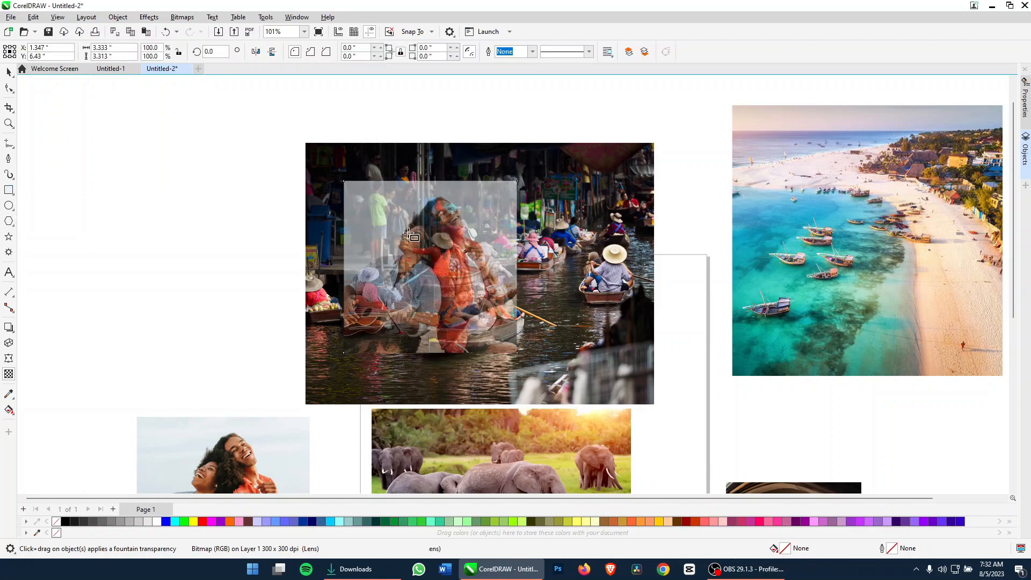
pyautogui.moveTo(605, 322); pyautogui.dragTo(643, 369)
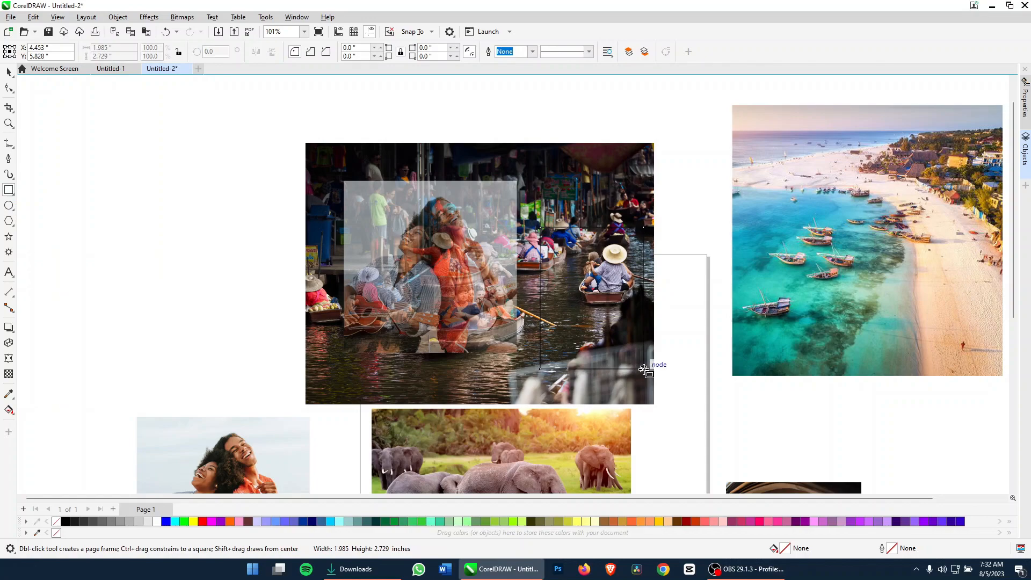
pyautogui.click(660, 523)
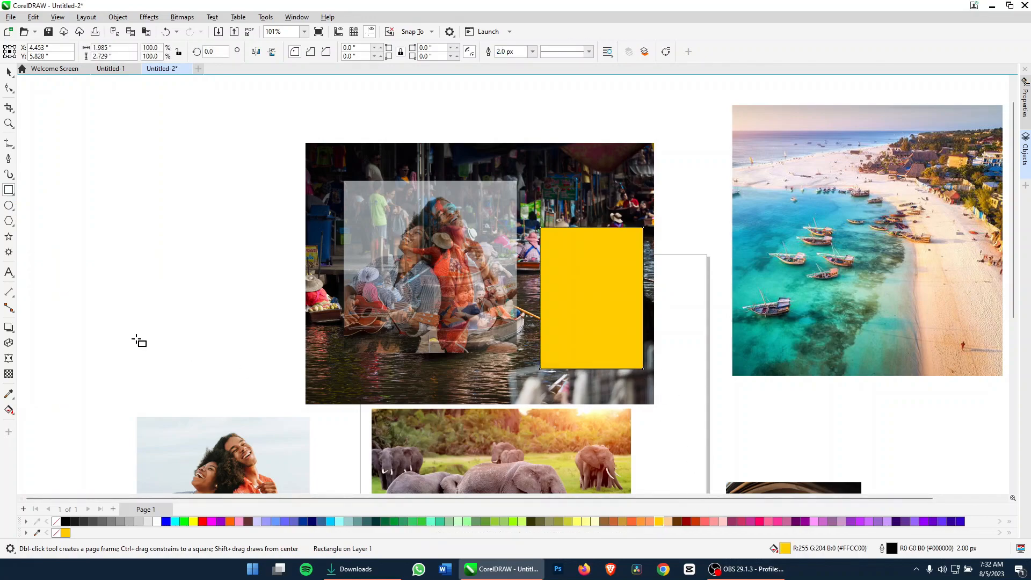
pyautogui.rightClick(56, 534)
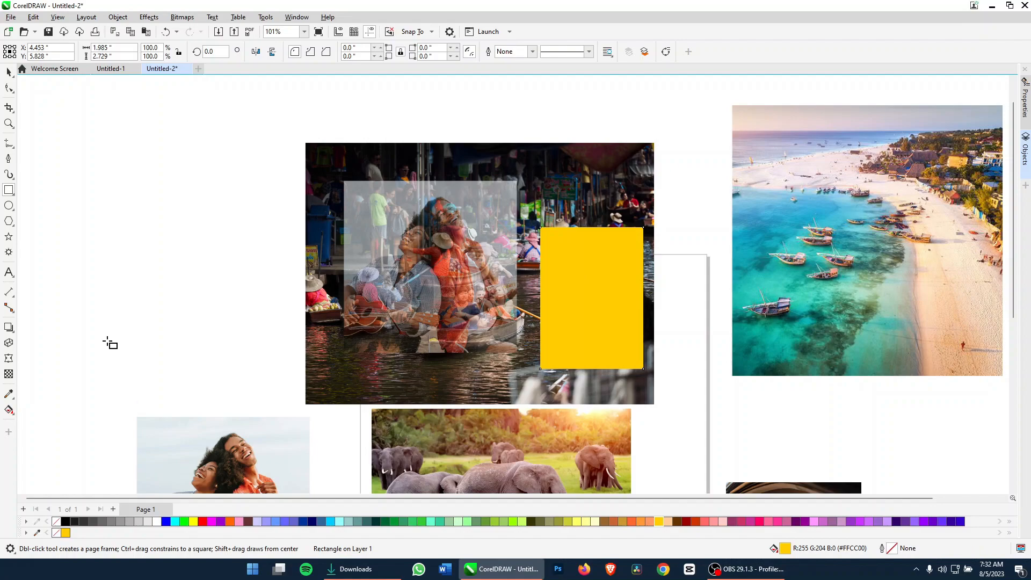
# Apply a uniform transparency of 47 to the yellow rectangle
pyautogui.click(9, 375)
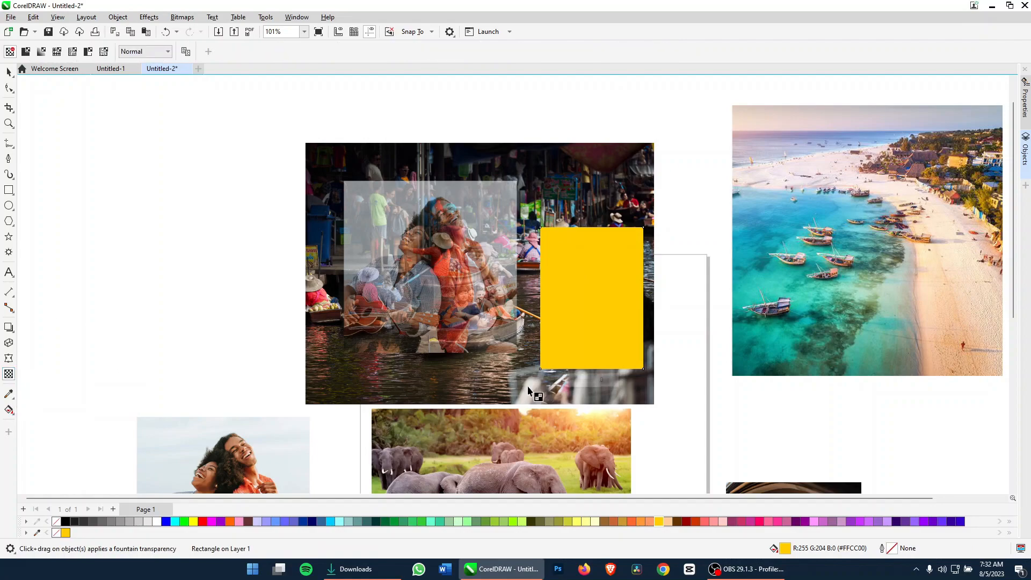
pyautogui.click(574, 380)
pyautogui.click(581, 381)
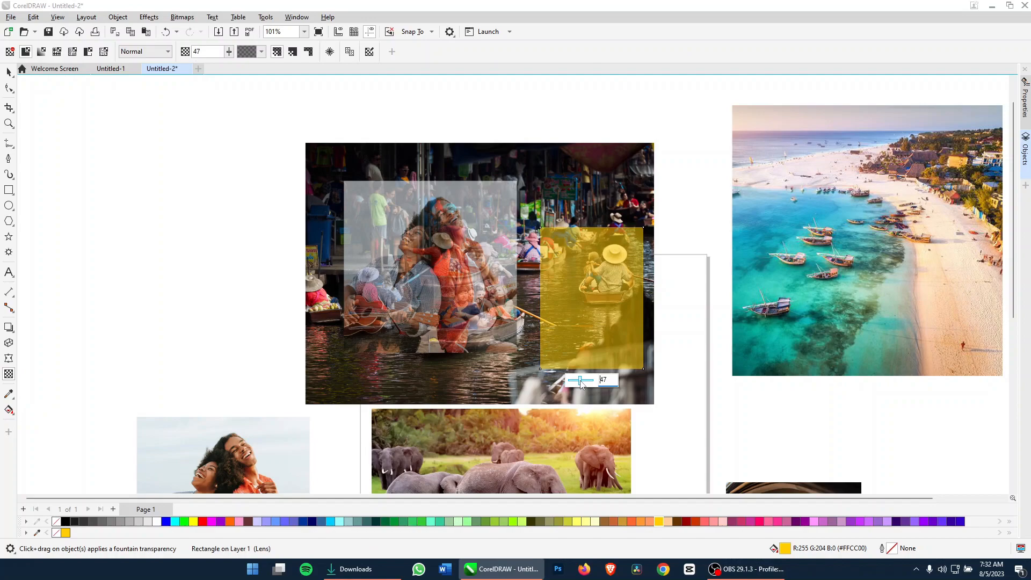
# Move the transparent couple photo off the market photo to the left and the yellow rectangle onto the beach photo's left edge
pyautogui.click(9, 71)
pyautogui.moveTo(420, 226); pyautogui.dragTo(96, 185)
pyautogui.moveTo(600, 300); pyautogui.dragTo(777, 208)
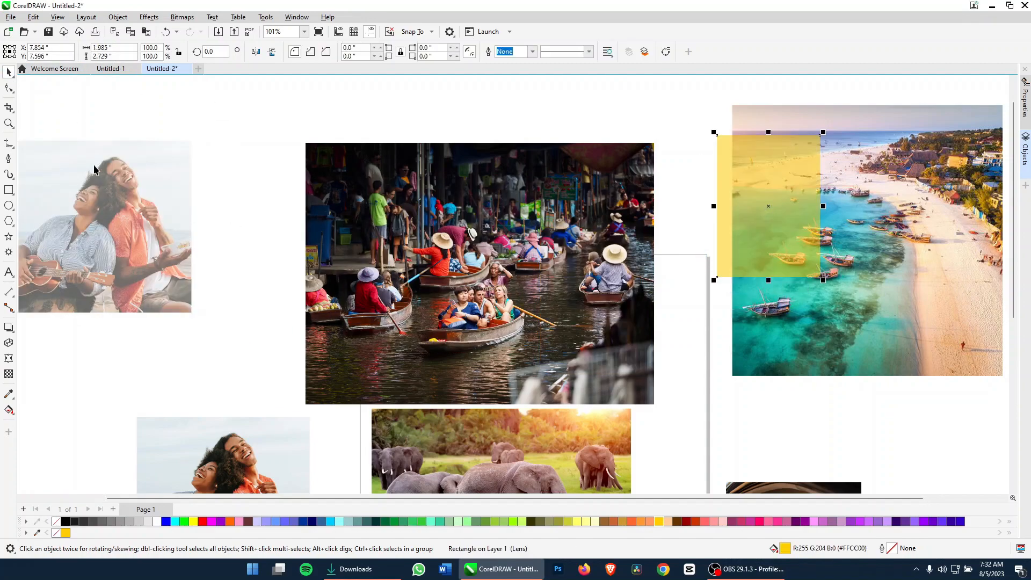
# Draw a rectangle about 6.713 by 5.035 inches covering the whole market photo, filled black without an outline
pyautogui.click(9, 191)
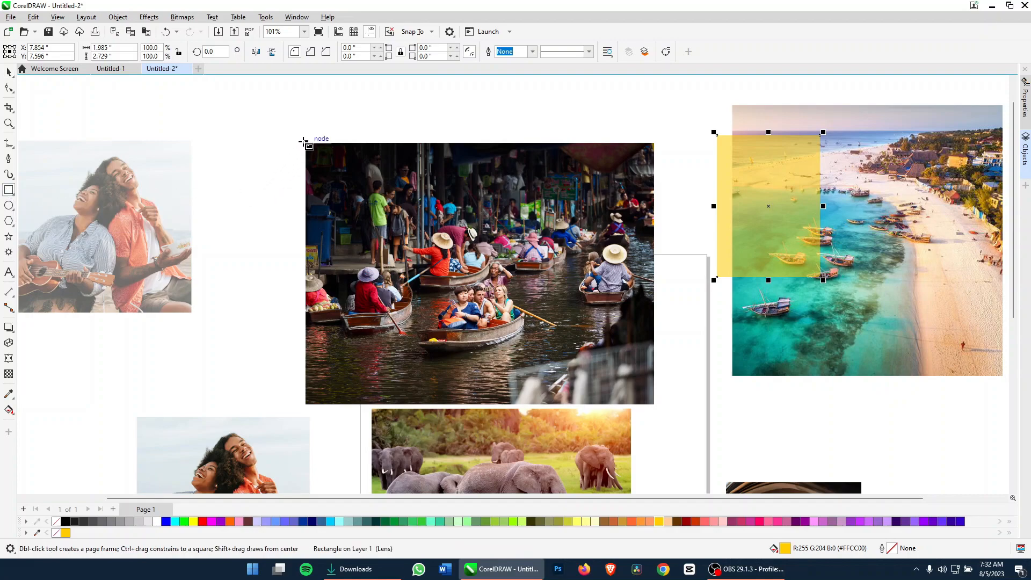
pyautogui.moveTo(305, 143); pyautogui.dragTo(656, 404)
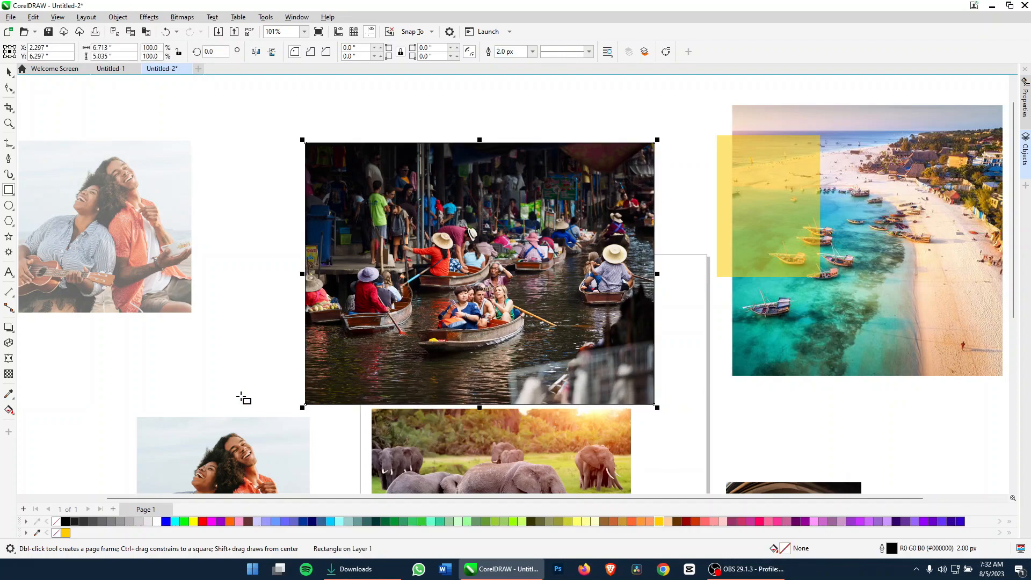
pyautogui.click(65, 523)
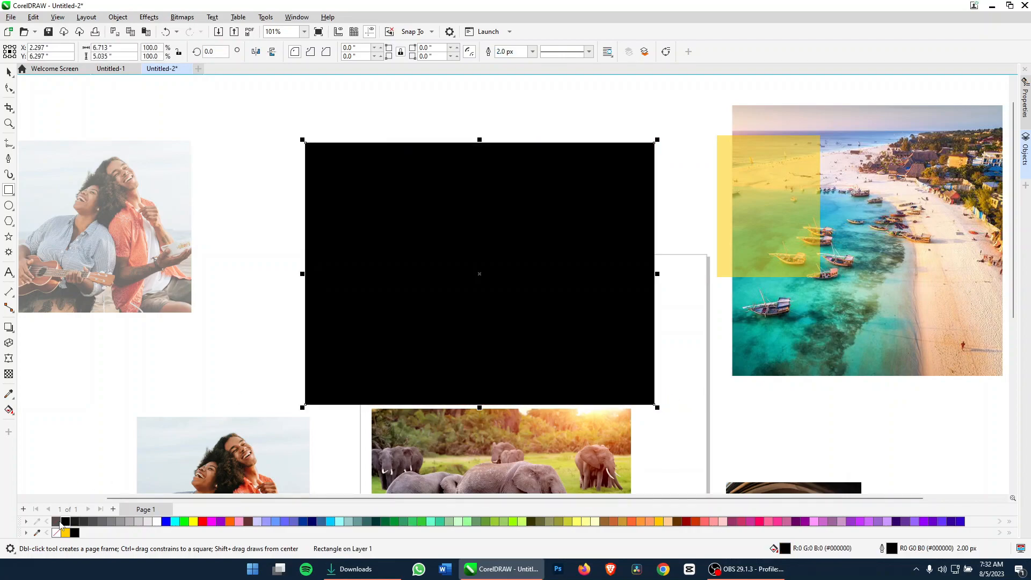
pyautogui.rightClick(57, 522)
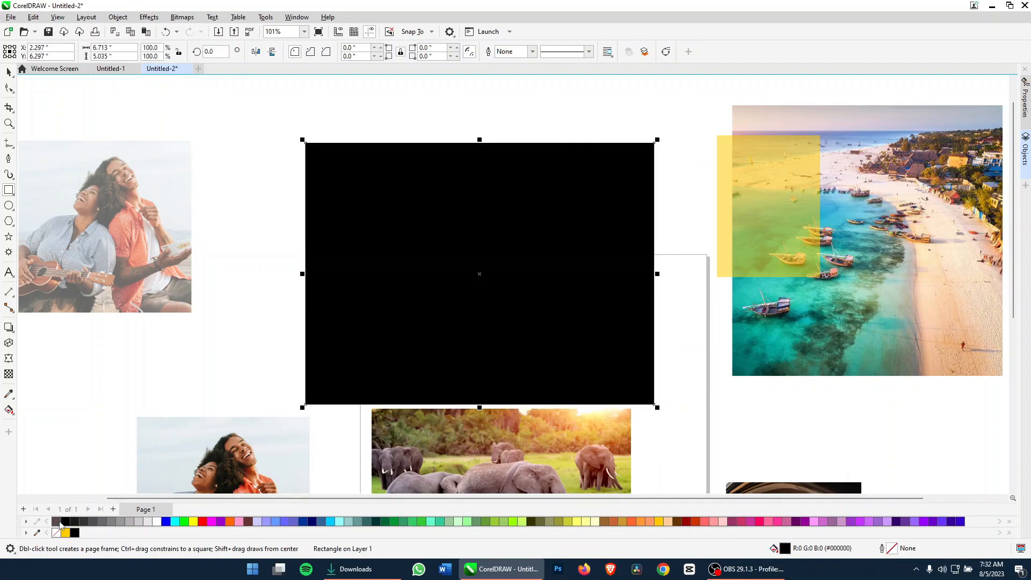
# Apply a uniform transparency of 72 to the black rectangle over the market photo
pyautogui.click(9, 375)
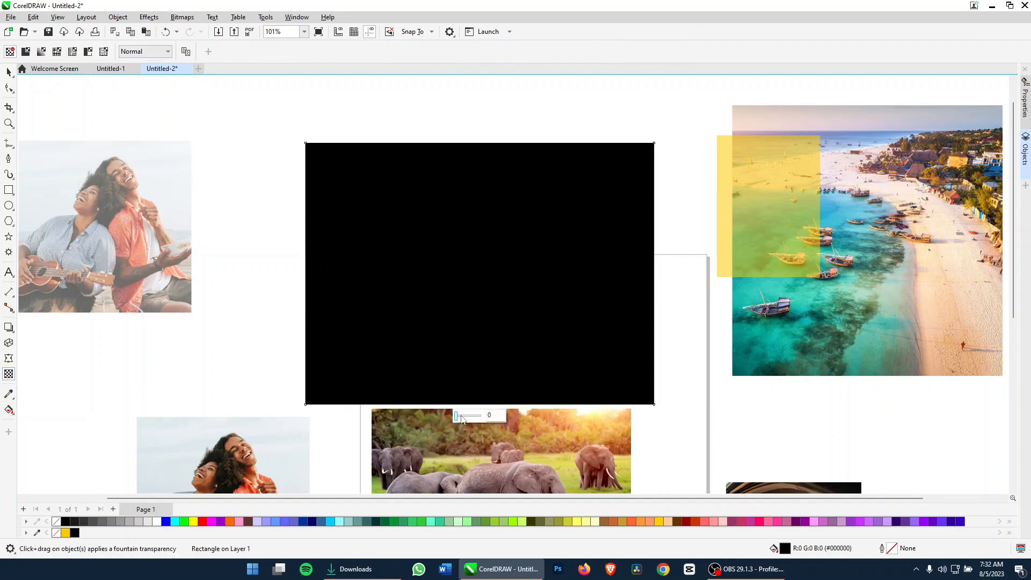
pyautogui.moveTo(462, 418); pyautogui.dragTo(476, 420)
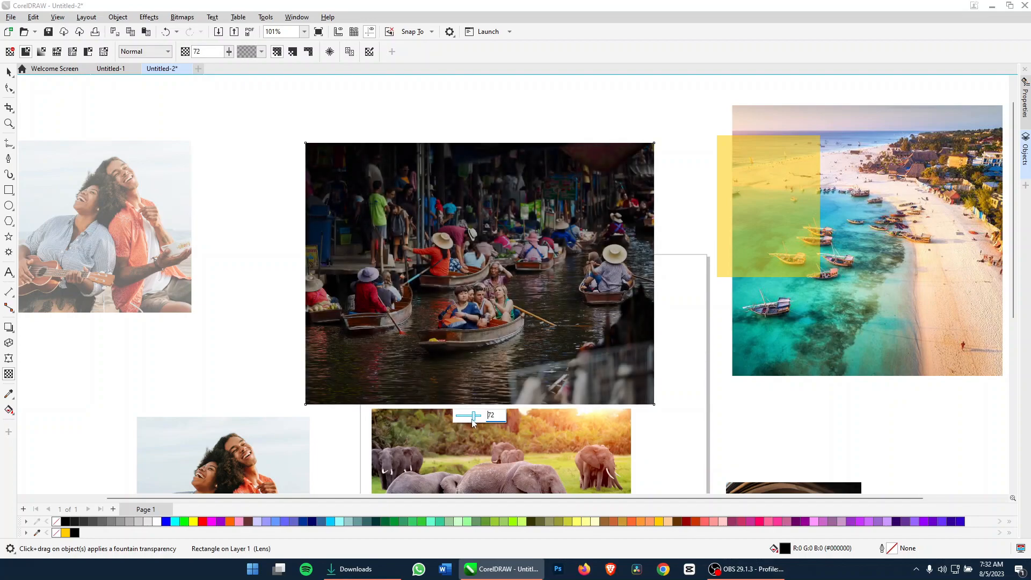
# Move the black overlay from the market photo onto the beach photo and undo the move
pyautogui.click(9, 72)
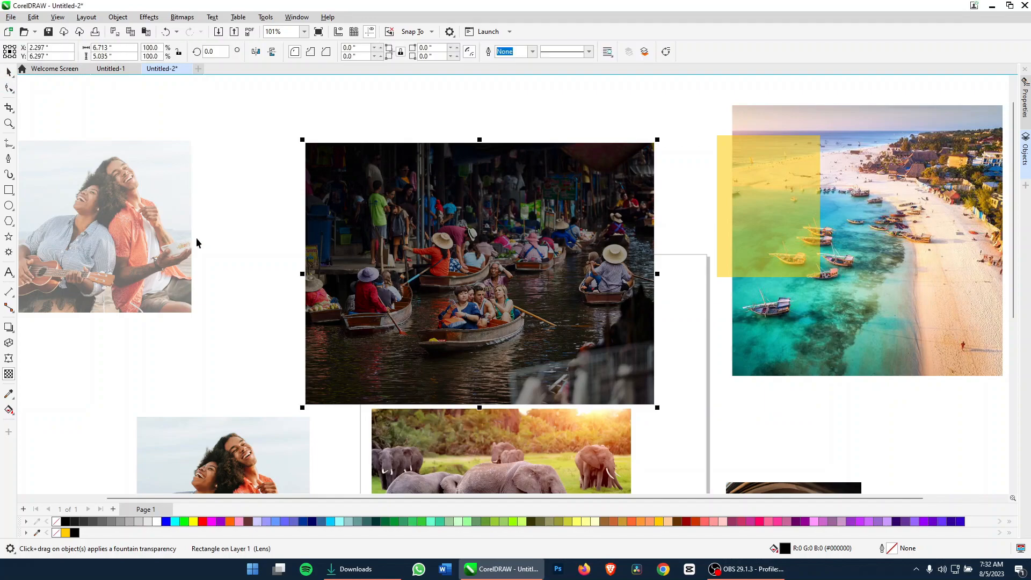
pyautogui.moveTo(359, 234); pyautogui.dragTo(707, 220)
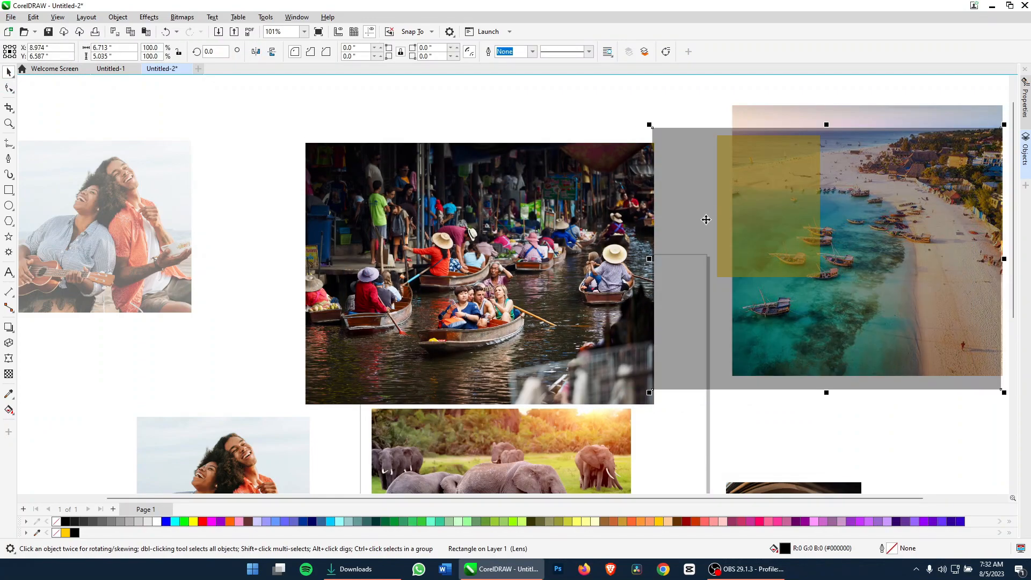
pyautogui.hotkey('ctrl', 'z')
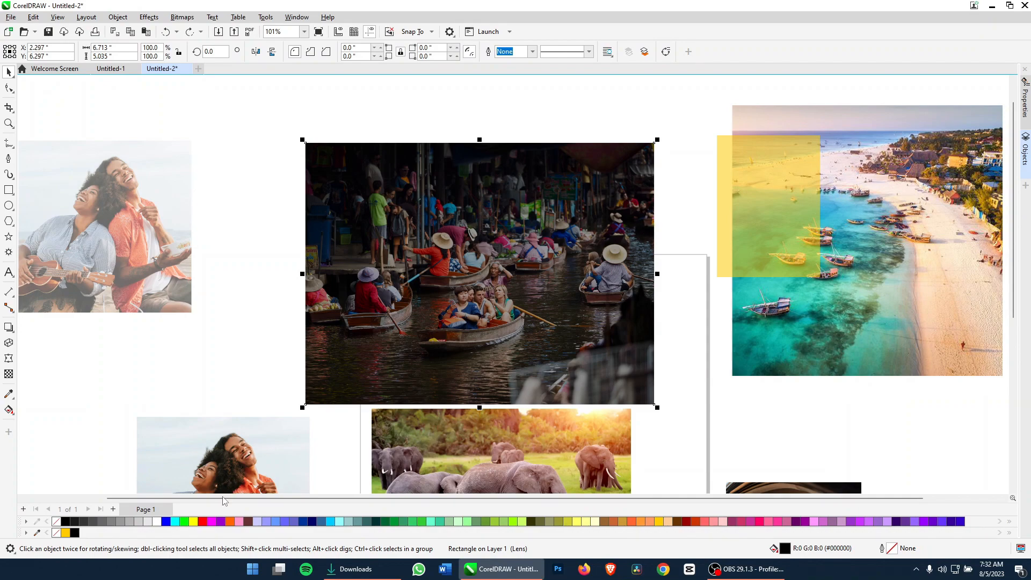
# Try blue, sky blue, red, violet and green fills on the market photo's overlay and settle on RGB 102, 102, 204
pyautogui.click(166, 521)
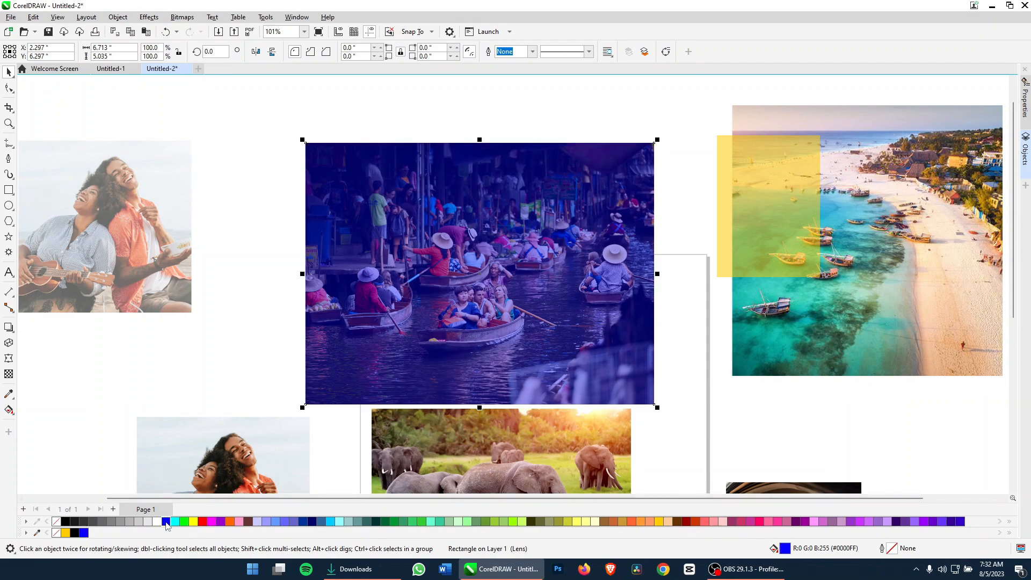
pyautogui.click(331, 522)
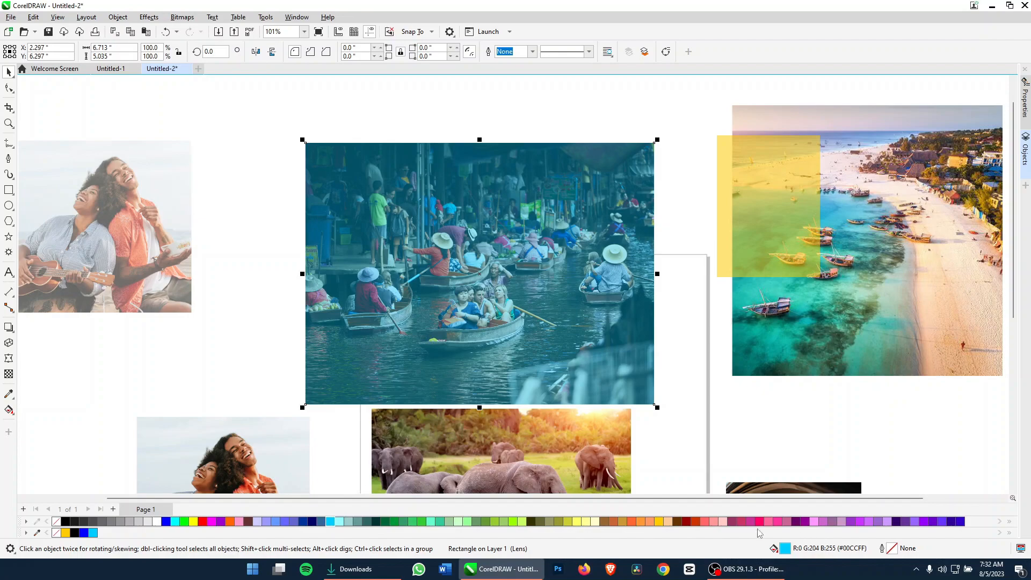
pyautogui.click(694, 522)
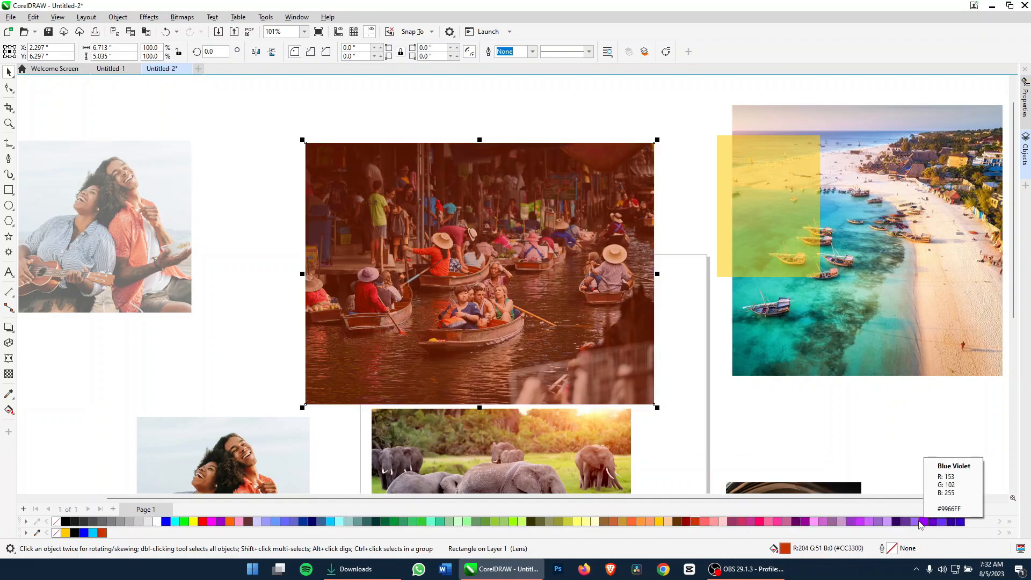
pyautogui.click(920, 522)
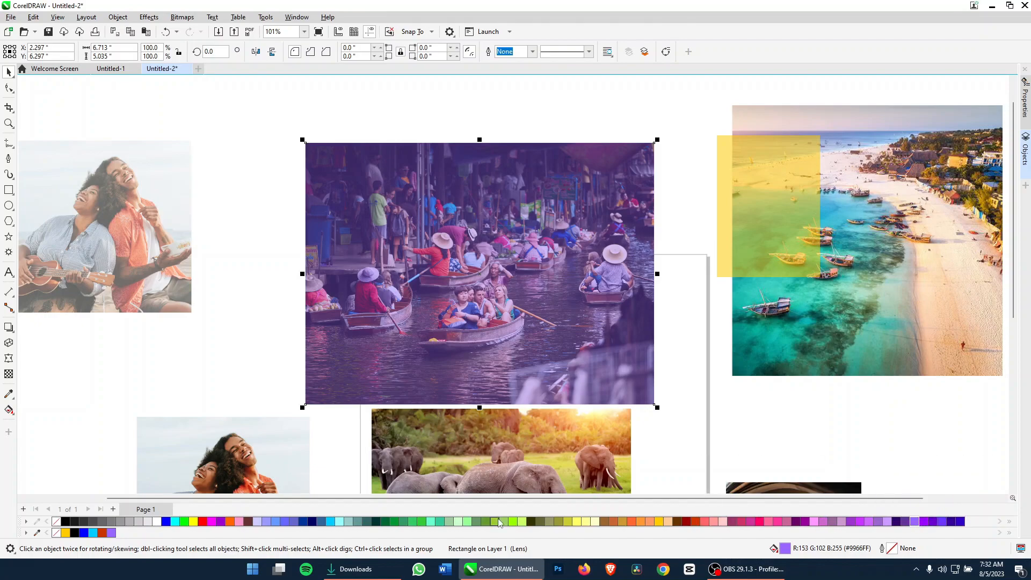
pyautogui.click(473, 522)
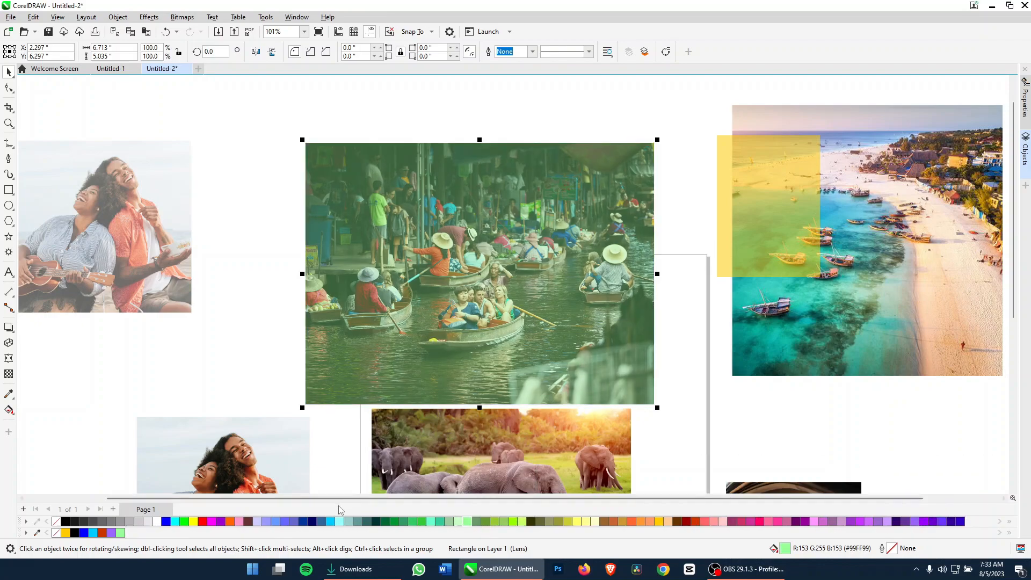
pyautogui.click(316, 522)
pyautogui.click(330, 522)
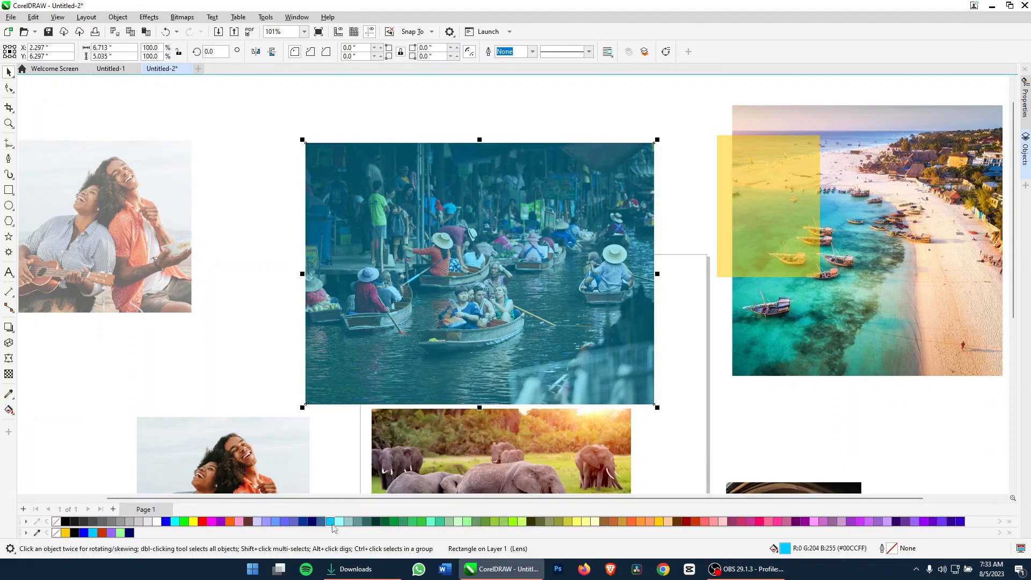
pyautogui.click(295, 522)
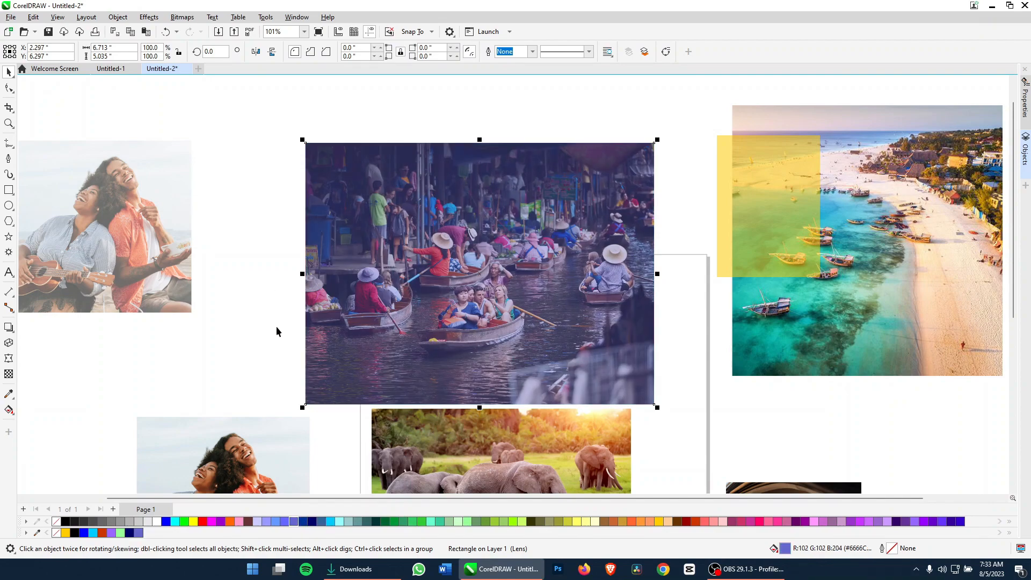
# Cover the original couple photo with a rectangle about 3.333 by 3.313 inches, filled RGB 102, 102, 204 without an outline
pyautogui.moveTo(293, 359); pyautogui.dragTo(476, 281)
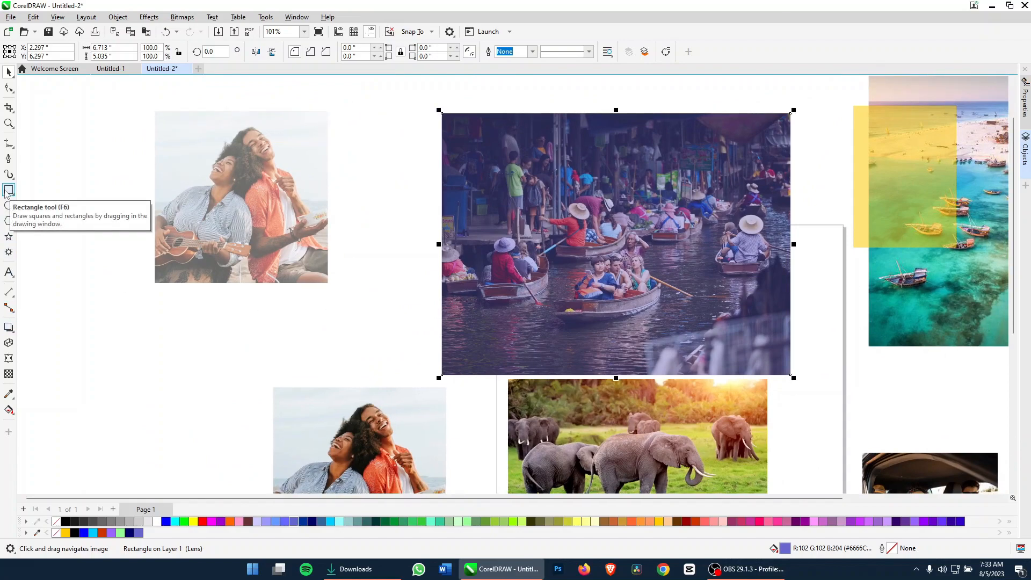
pyautogui.scroll(-3, 325, 263)
pyautogui.scroll(2, 262, 320)
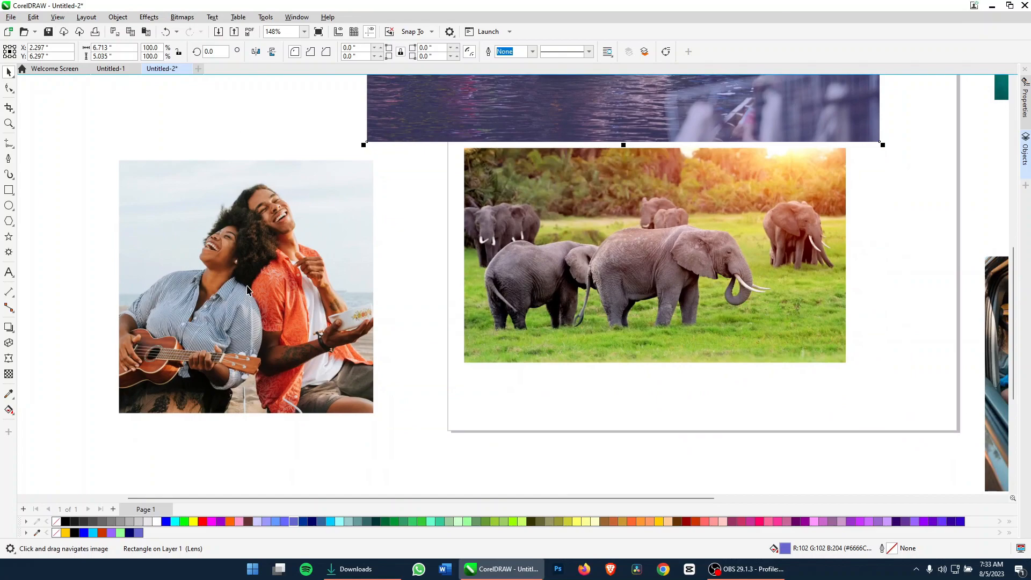
pyautogui.click(248, 290)
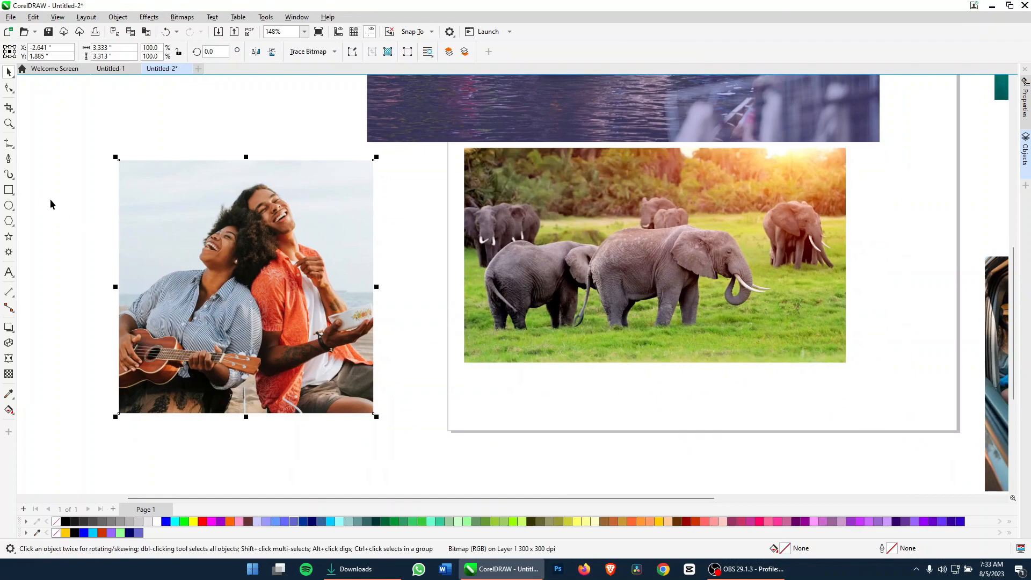
pyautogui.click(9, 190)
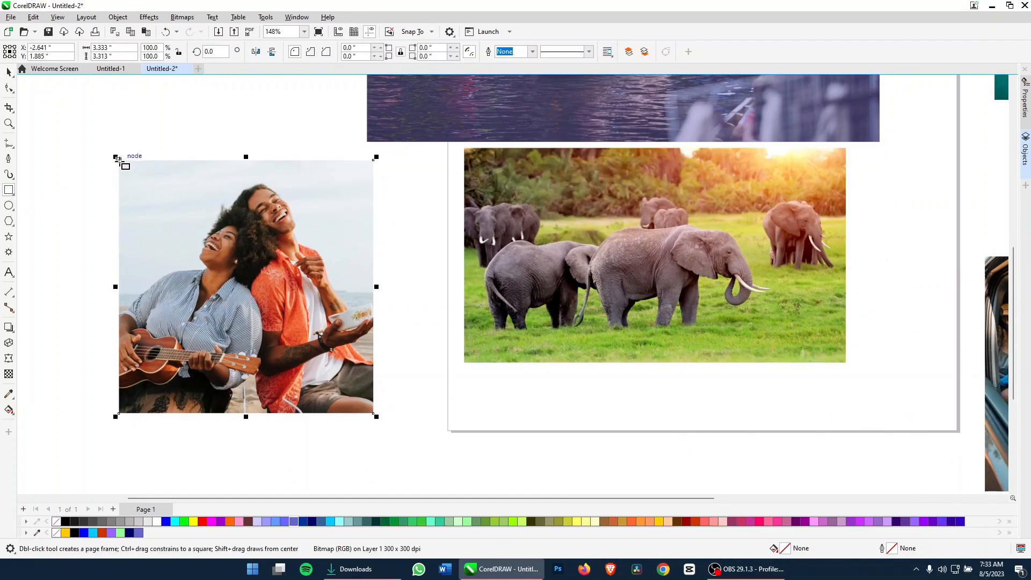
pyautogui.moveTo(118, 159)
pyautogui.mouseDown()
pyautogui.moveTo(312, 332)
pyautogui.moveTo(374, 414)
pyautogui.mouseUp()
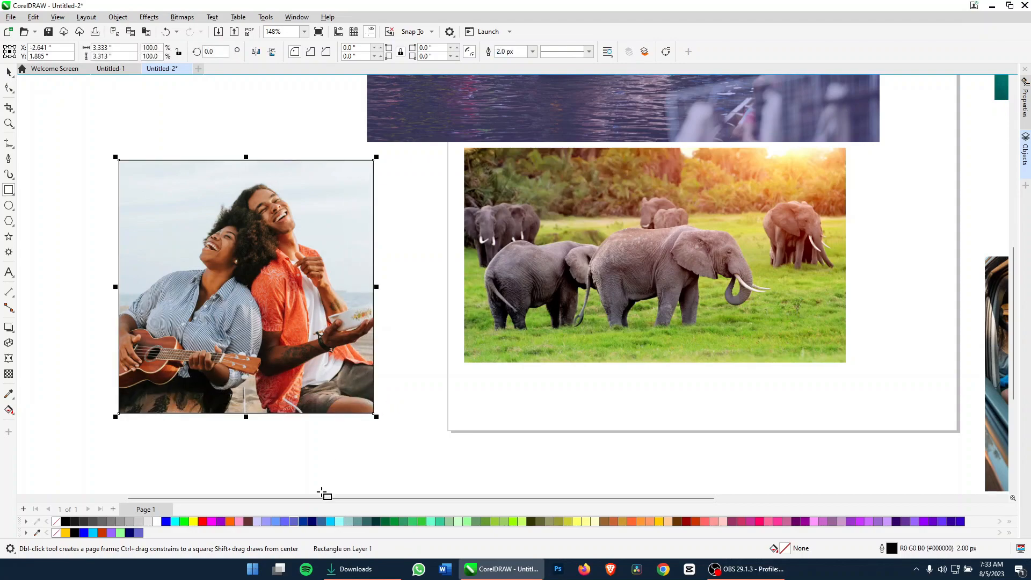
pyautogui.click(295, 522)
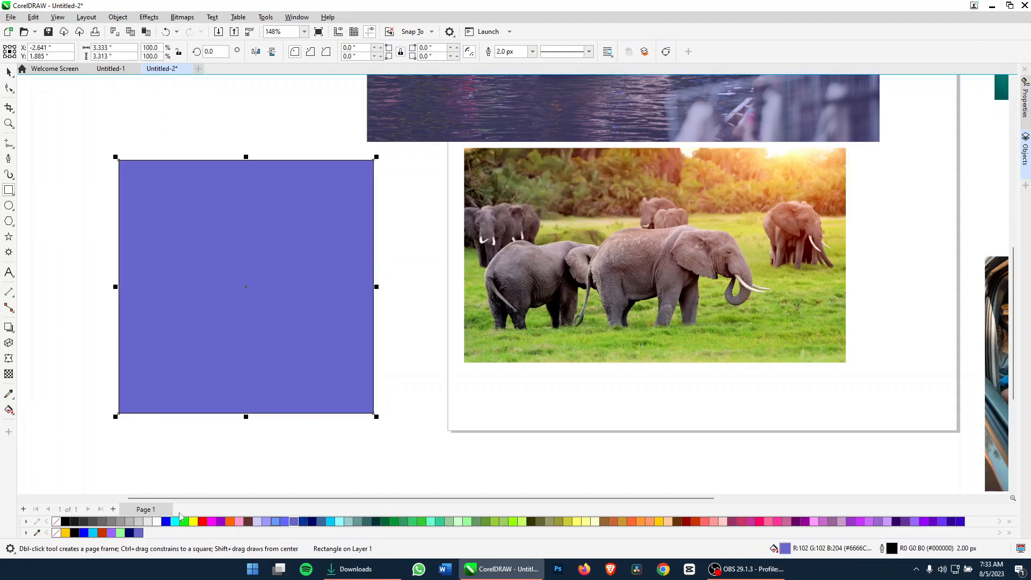
pyautogui.rightClick(57, 521)
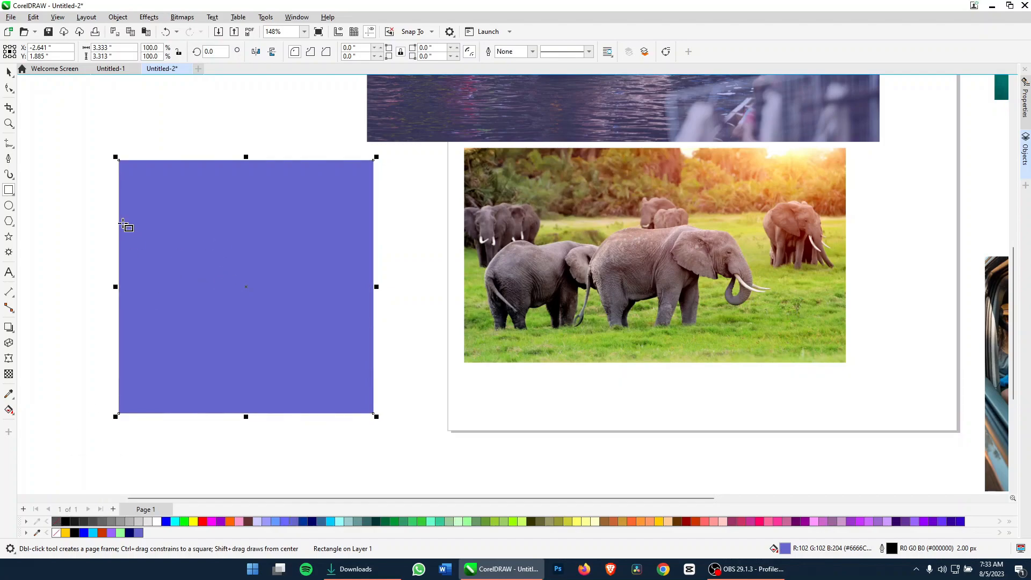
# Apply a horizontal fountain transparency to the couple photo's overlay, fading out toward the right, and shift its opaque start point inward
pyautogui.click(8, 375)
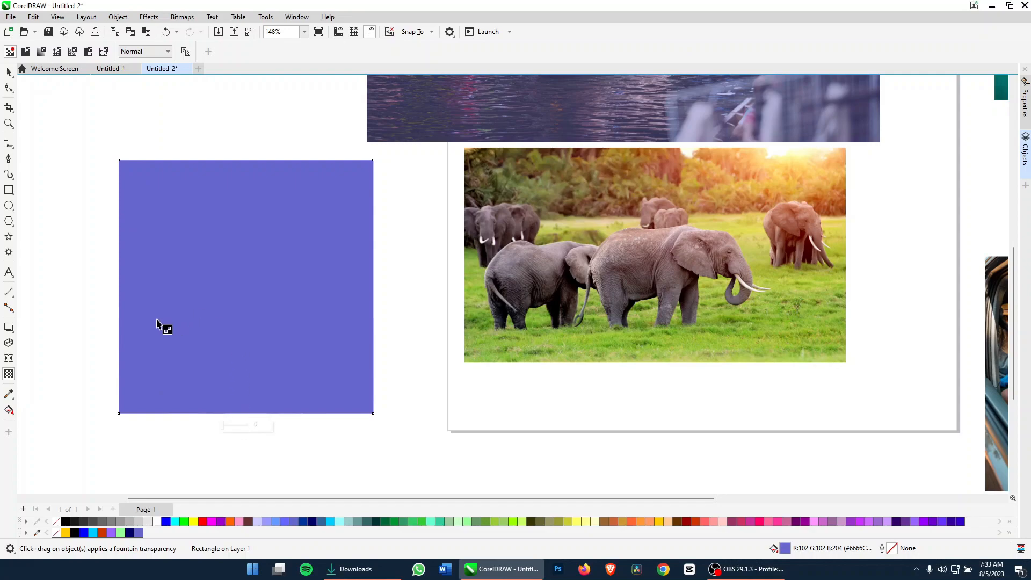
pyautogui.moveTo(103, 316); pyautogui.dragTo(360, 314)
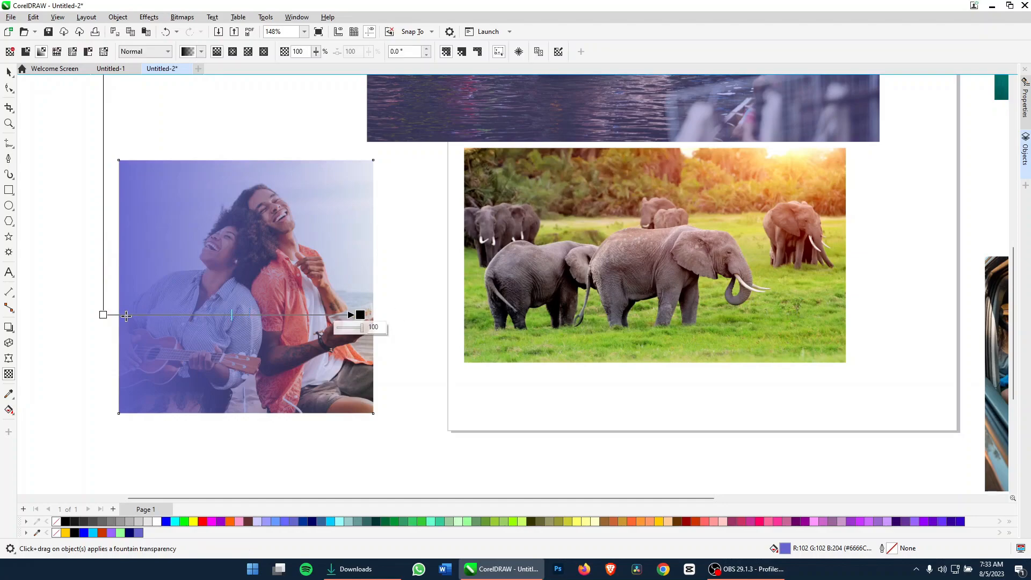
pyautogui.moveTo(103, 315); pyautogui.dragTo(139, 315)
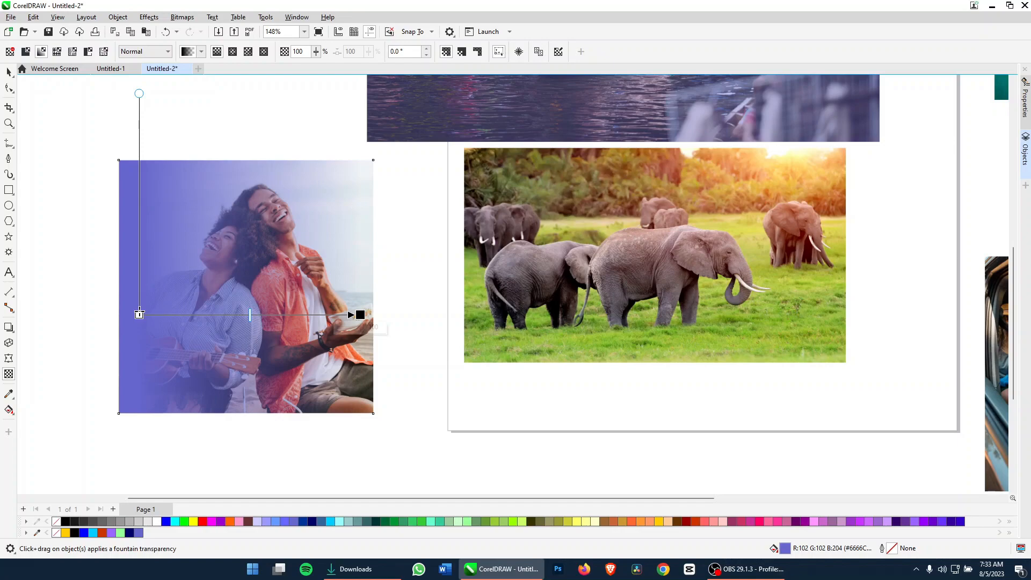
pyautogui.moveTo(225, 338); pyautogui.dragTo(309, 355)
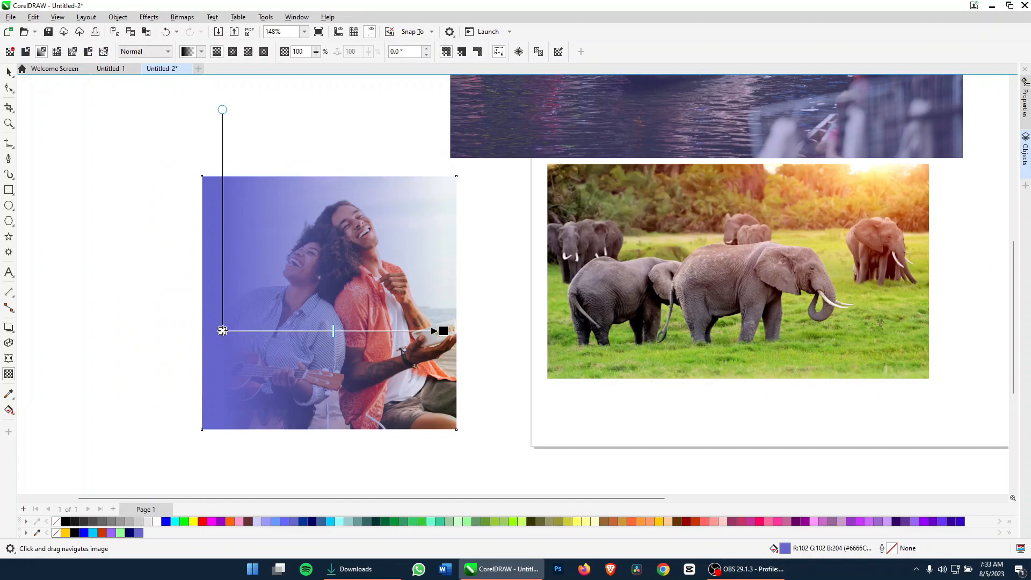
pyautogui.moveTo(222, 331); pyautogui.dragTo(280, 331)
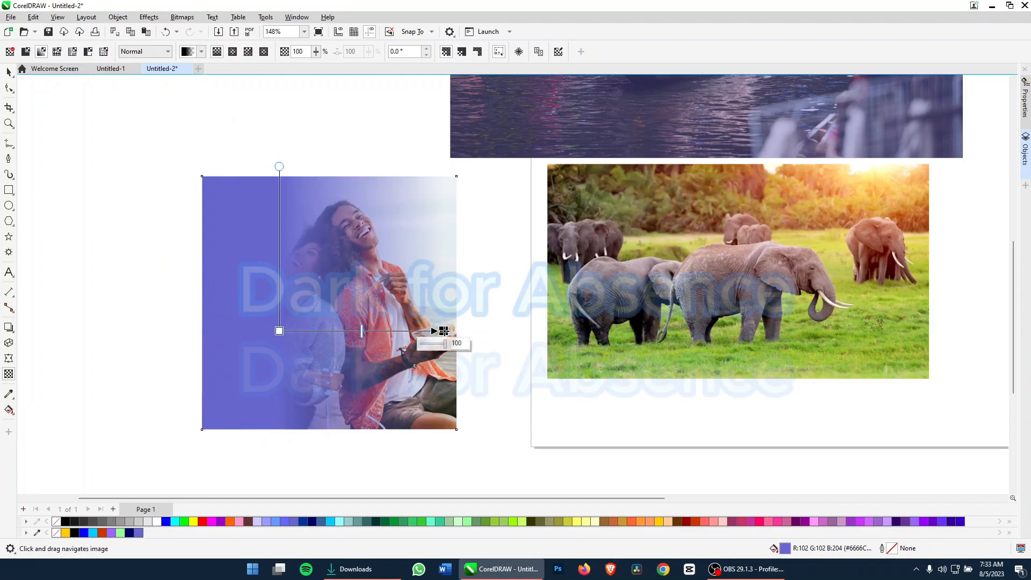
# Try shorter and longer fades on the couple photo's overlay, then start the fade at its left edge and end it just past the right edge
pyautogui.moveTo(443, 331); pyautogui.dragTo(374, 331)
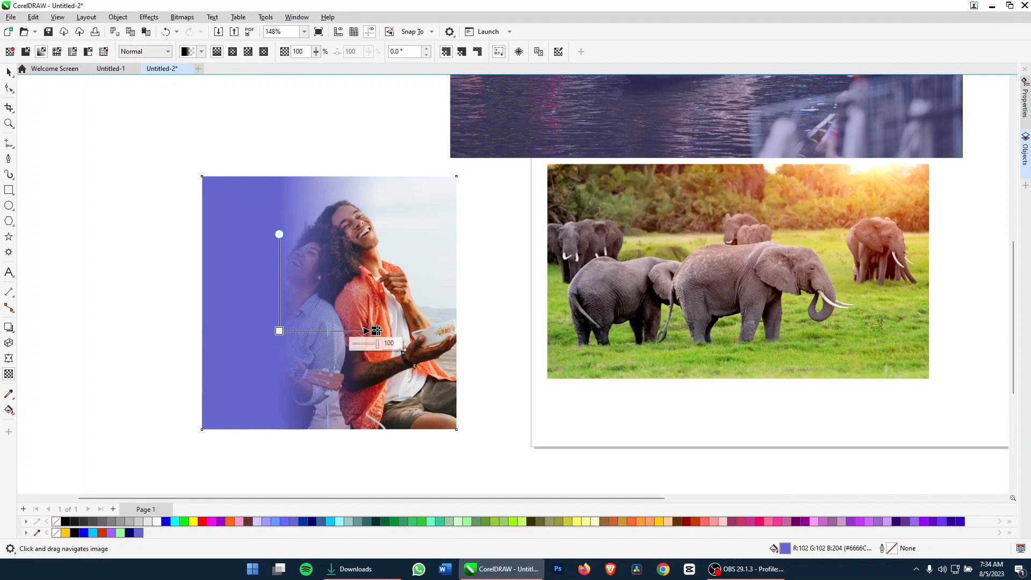
pyautogui.moveTo(376, 331); pyautogui.dragTo(678, 331)
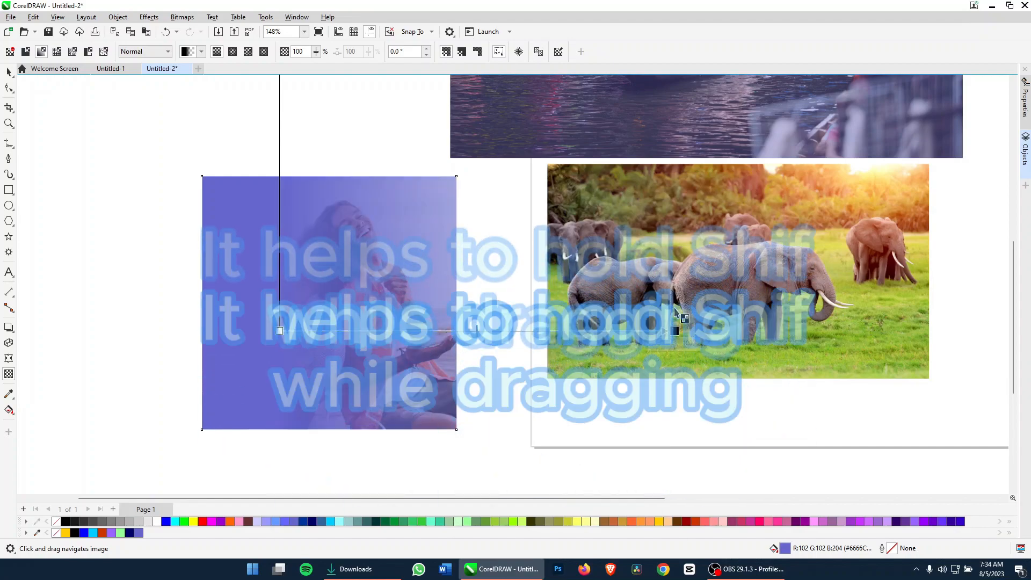
pyautogui.moveTo(277, 331); pyautogui.dragTo(132, 331)
pyautogui.moveTo(678, 331); pyautogui.dragTo(454, 331)
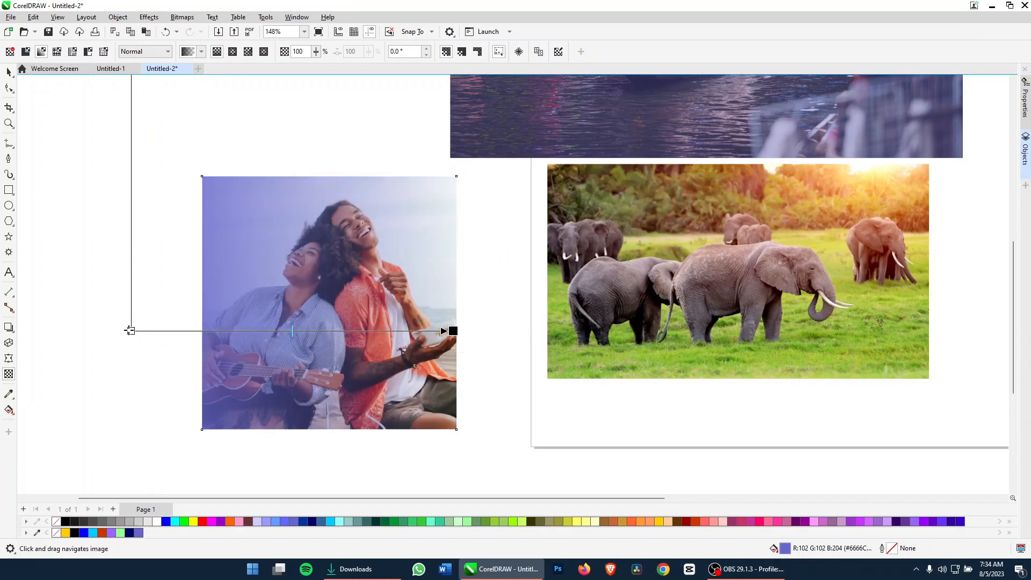
pyautogui.moveTo(131, 331); pyautogui.dragTo(202, 321)
pyautogui.moveTo(453, 331); pyautogui.dragTo(483, 330)
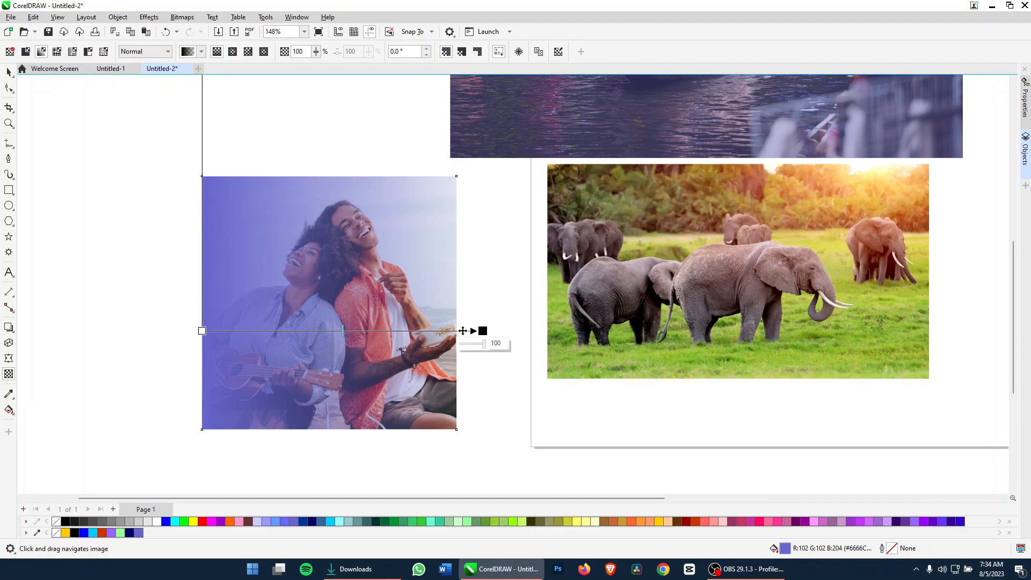
# Add an intermediate node to the overlay's fountain transparency, try several transparency levels, set it to 100, and move it closer to the start
pyautogui.doubleClick(463, 331)
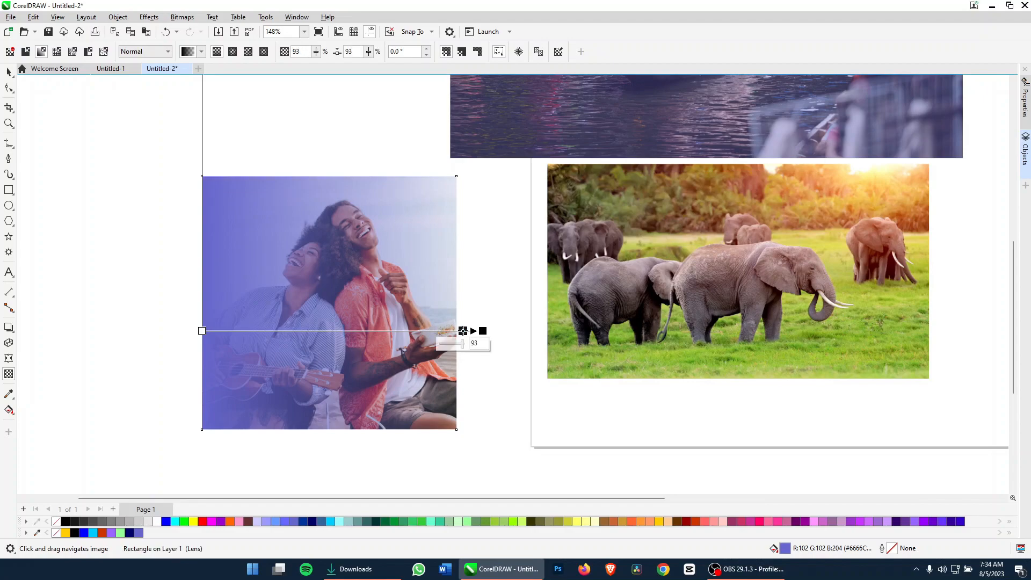
pyautogui.moveTo(463, 331); pyautogui.dragTo(354, 331)
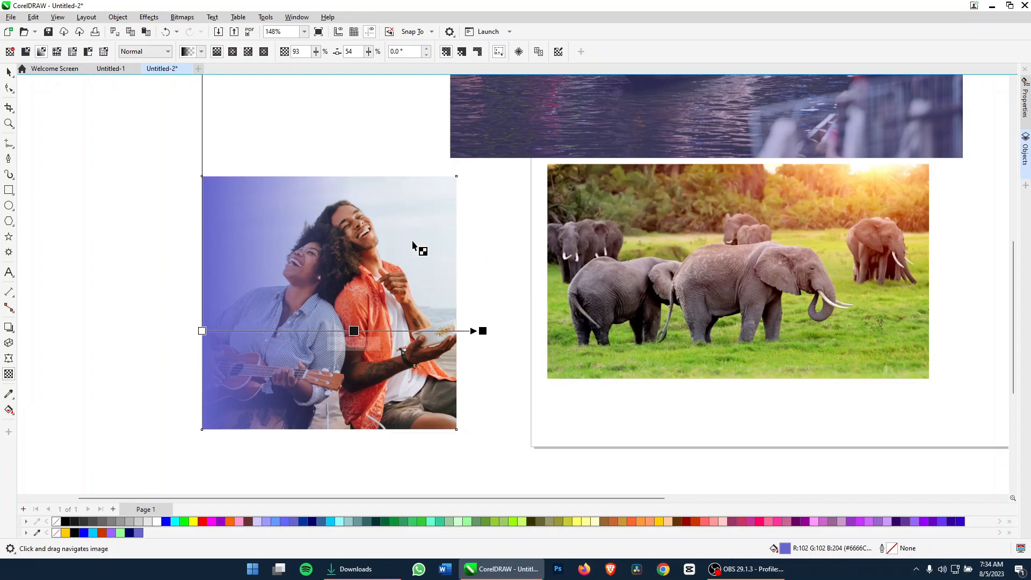
pyautogui.moveTo(354, 330)
pyautogui.click(330, 522)
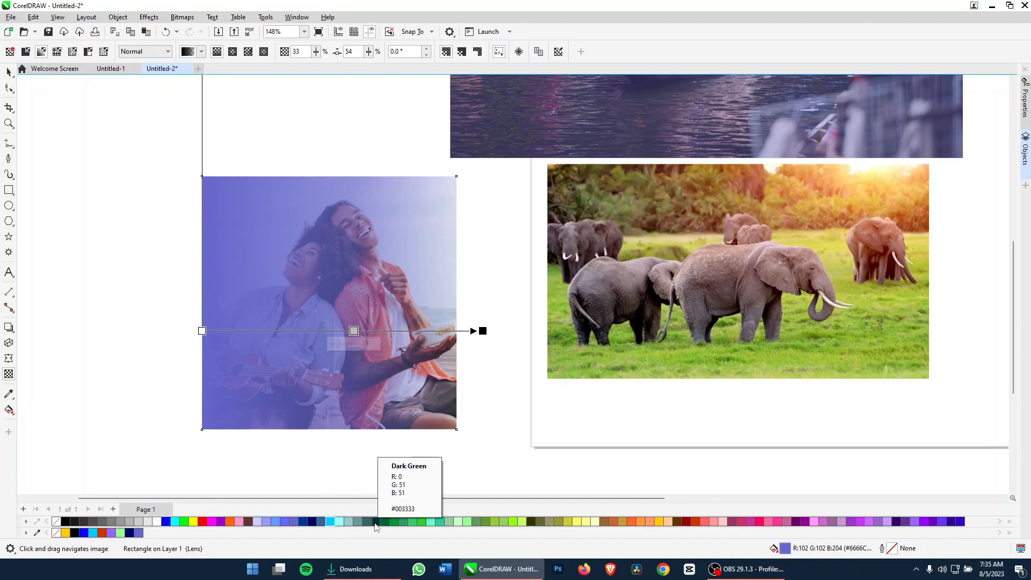
pyautogui.click(366, 522)
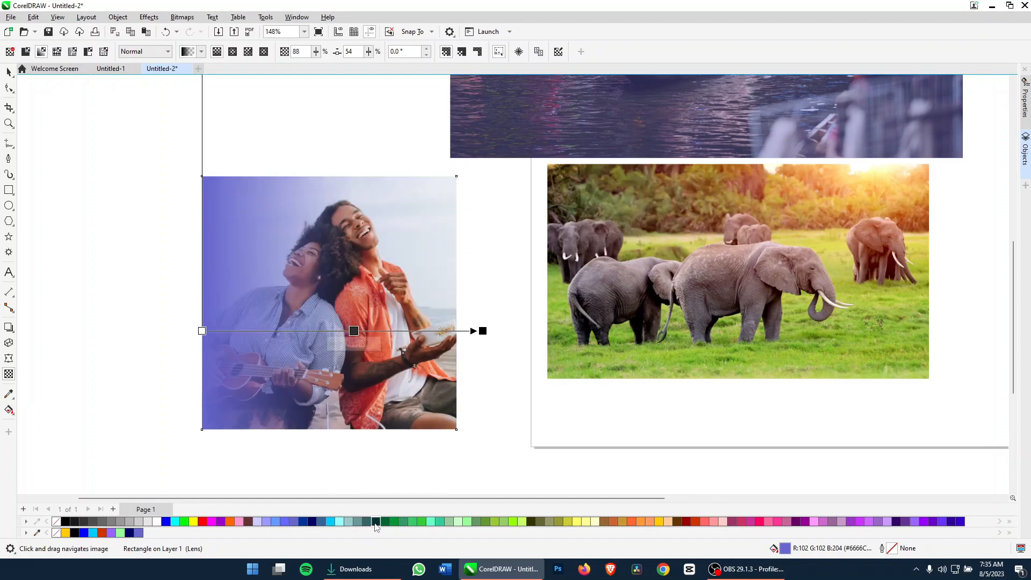
pyautogui.click(194, 523)
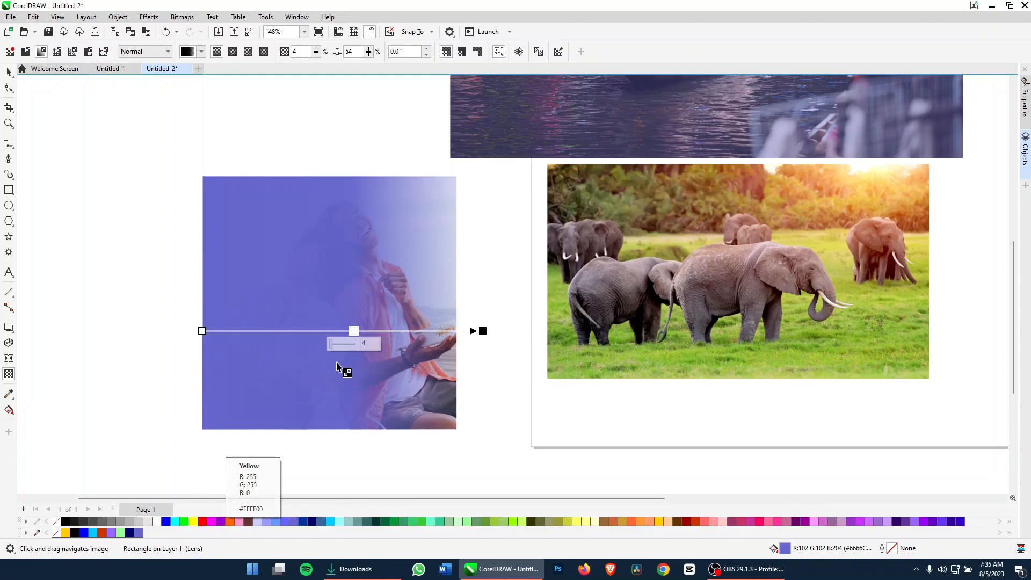
pyautogui.click(62, 522)
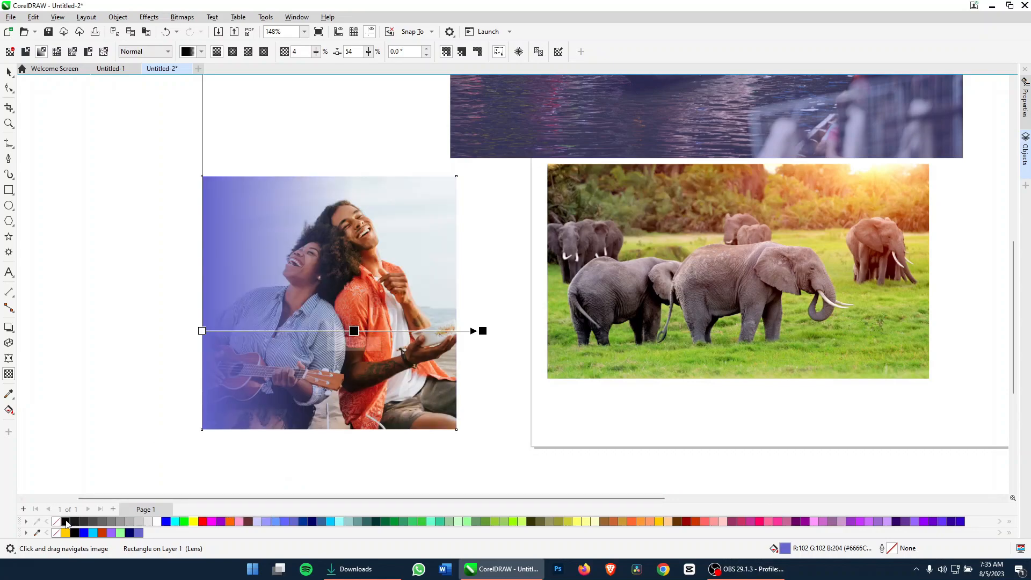
pyautogui.moveTo(353, 331); pyautogui.dragTo(300, 331)
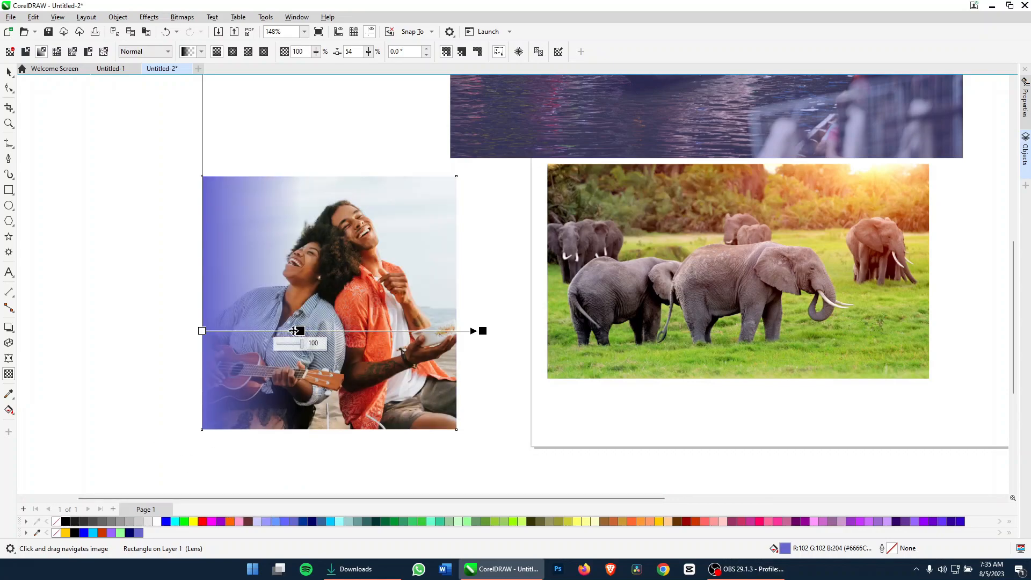
# Add a second transparency node at position 78% with 0 transparency, and pull the fade's end inward to the photo's right edge
pyautogui.doubleClick(421, 331)
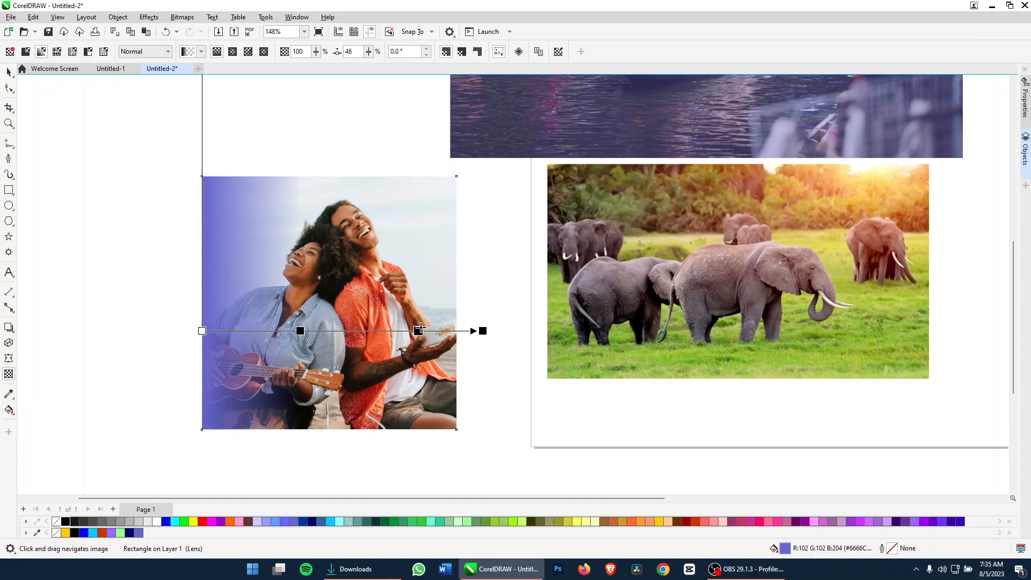
pyautogui.click(156, 522)
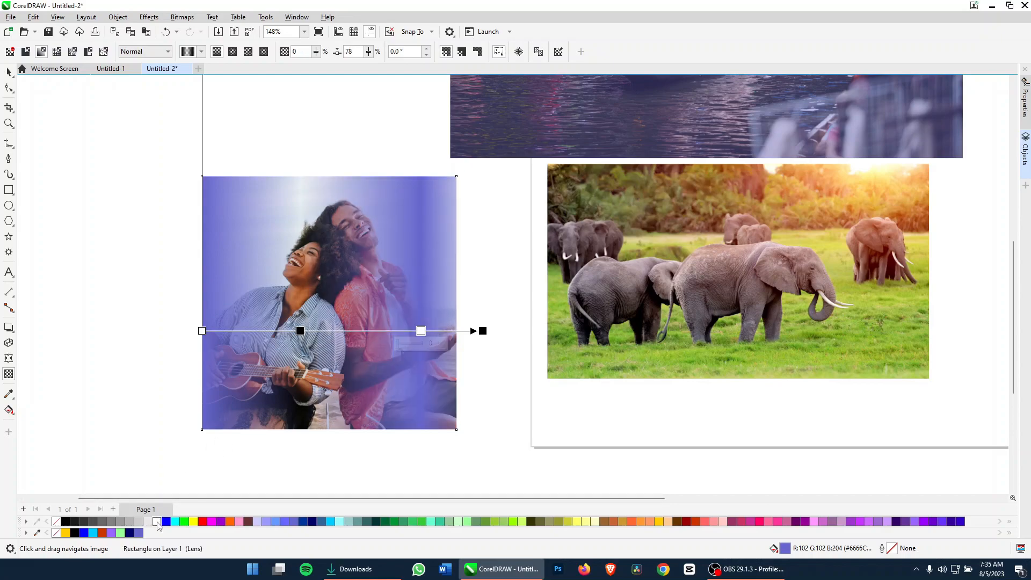
pyautogui.moveTo(482, 331); pyautogui.dragTo(409, 331)
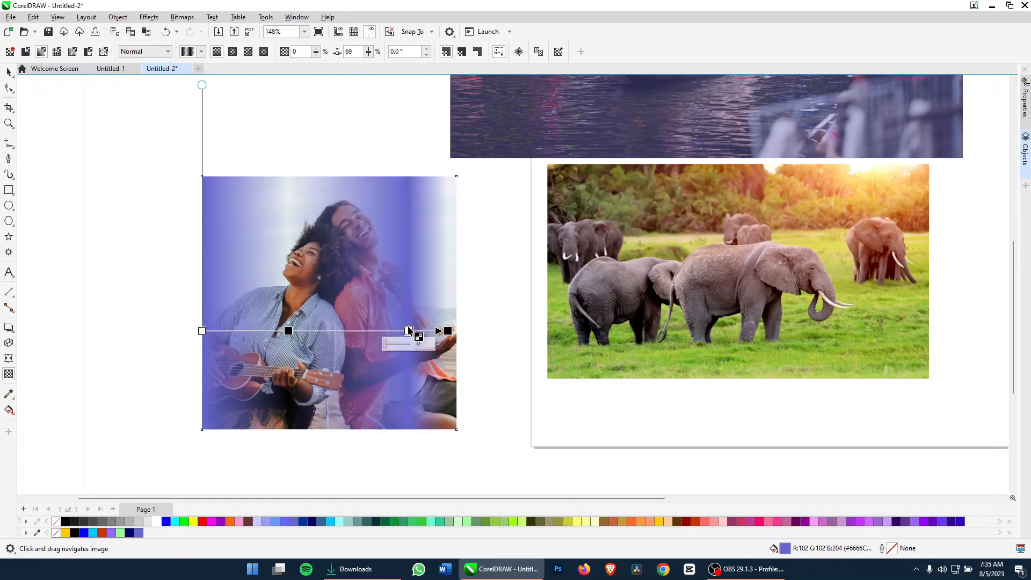
# Add two more nodes between the existing middle ones, with 0 transparency on the first and 100 on the second
pyautogui.doubleClick(325, 331)
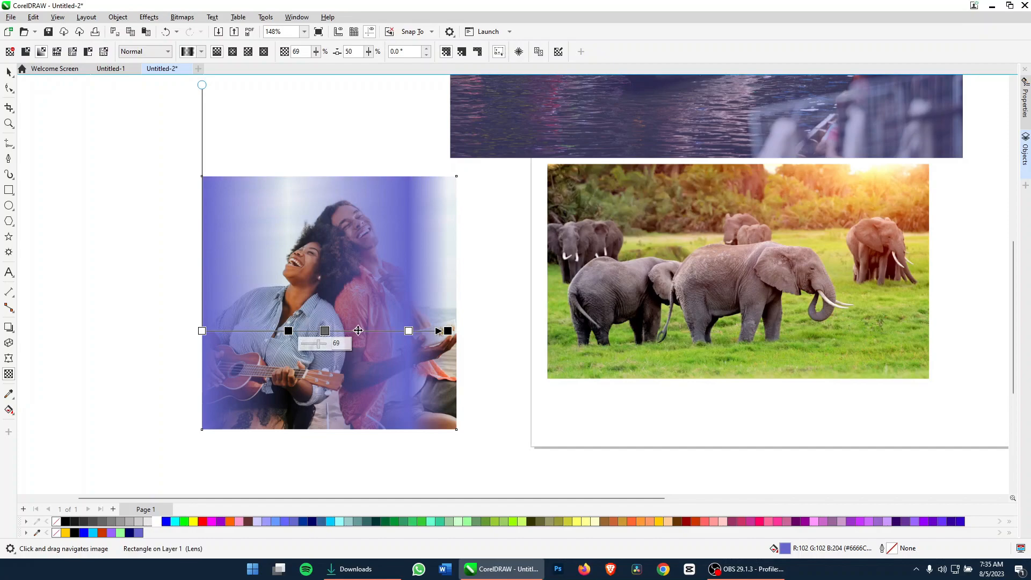
pyautogui.doubleClick(358, 331)
pyautogui.click(329, 331)
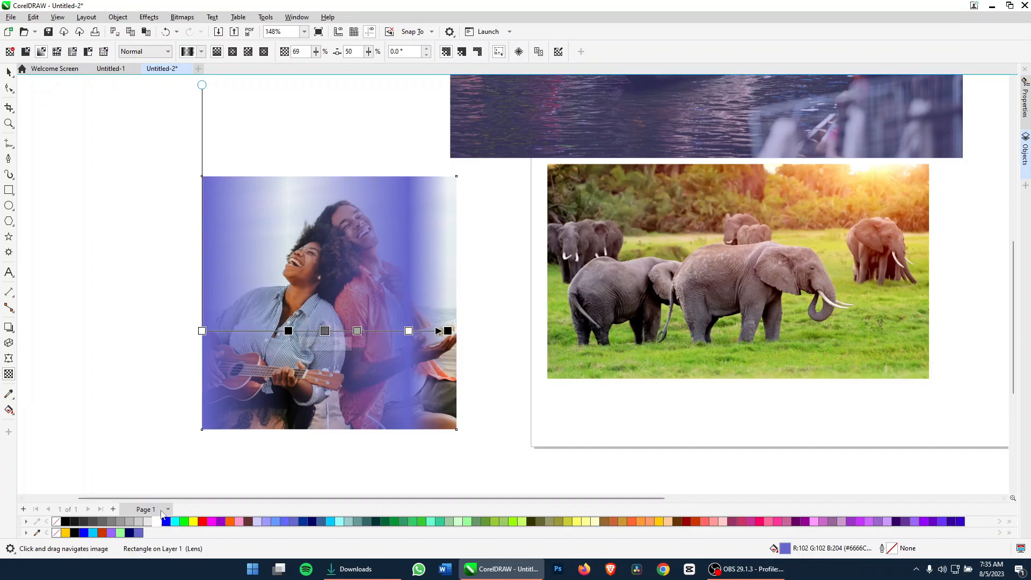
pyautogui.click(156, 521)
pyautogui.click(358, 332)
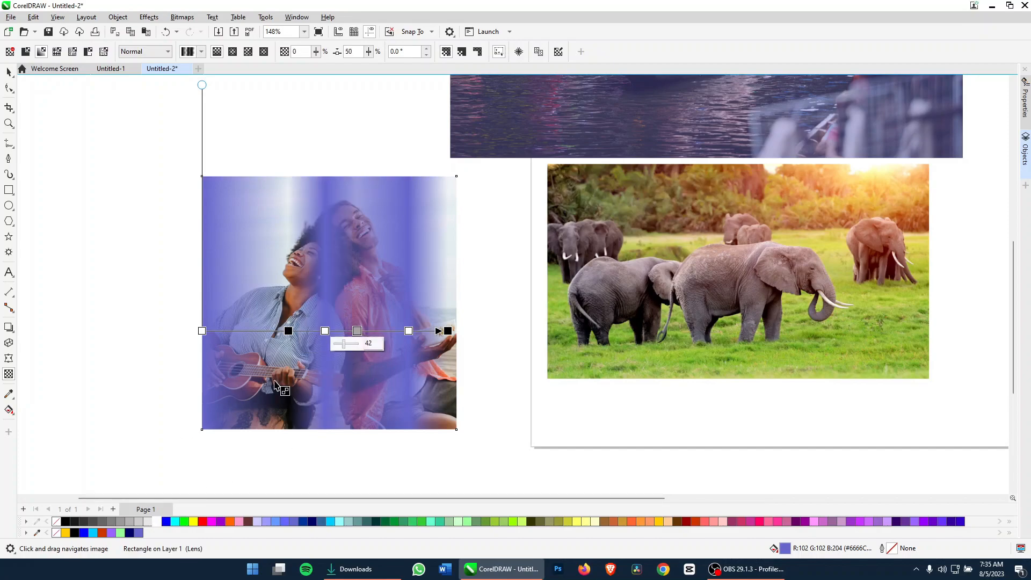
pyautogui.click(69, 522)
# Move the first transparent node to position 27% with 78 transparency, and set the node at 63% to 25 transparency
pyautogui.moveTo(288, 331); pyautogui.dragTo(270, 331)
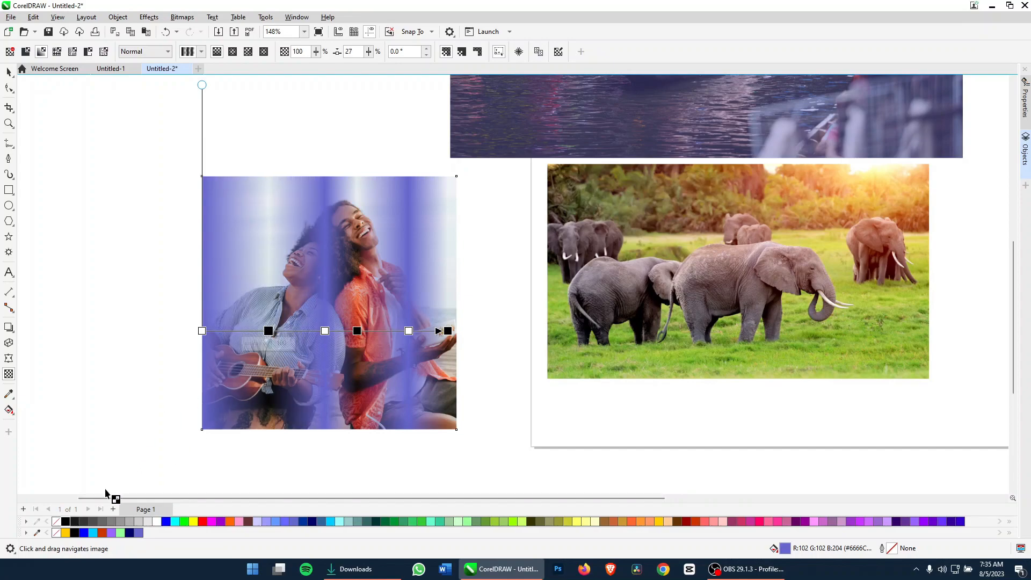
pyautogui.click(93, 522)
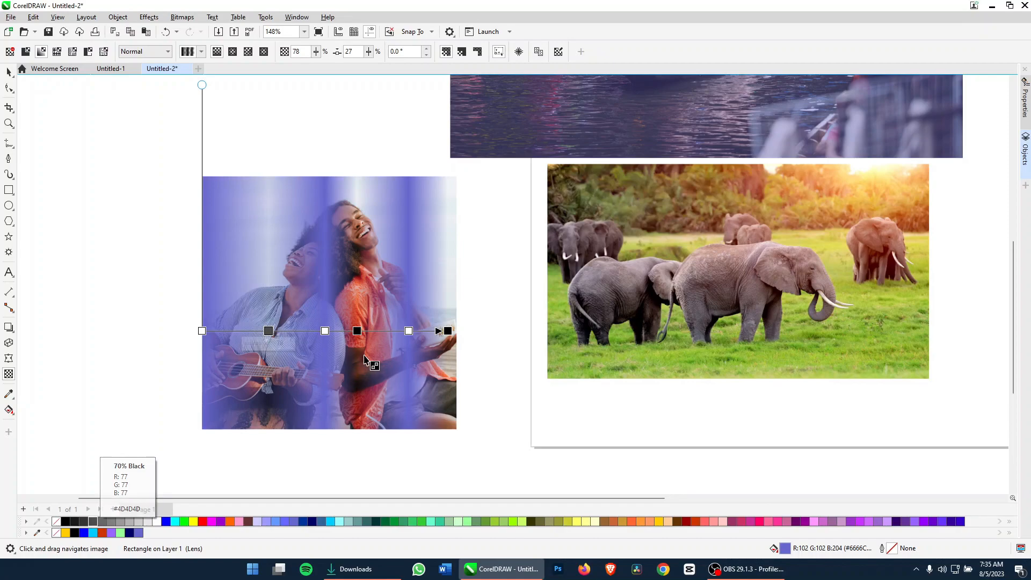
pyautogui.click(358, 331)
pyautogui.click(111, 521)
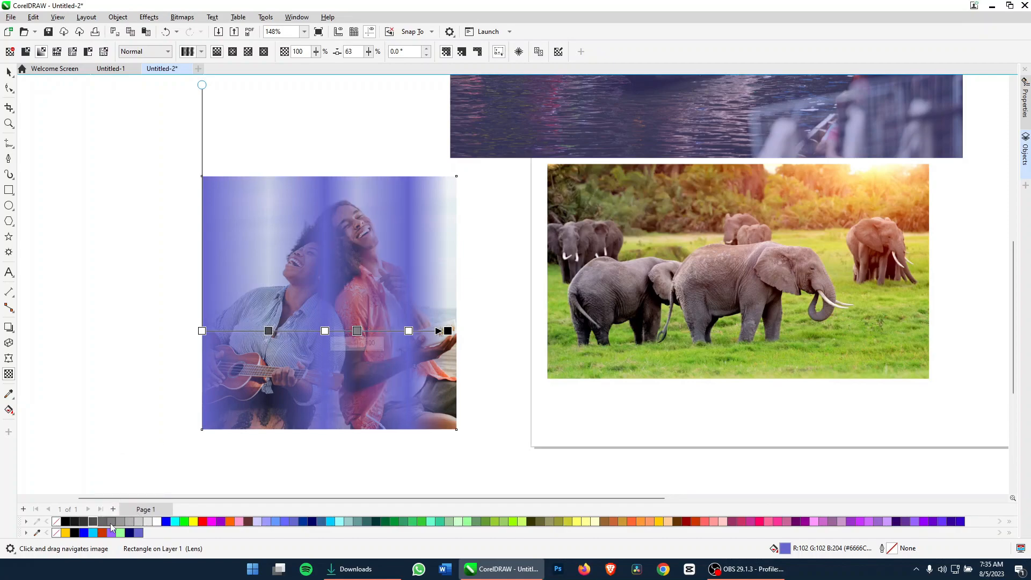
pyautogui.click(139, 522)
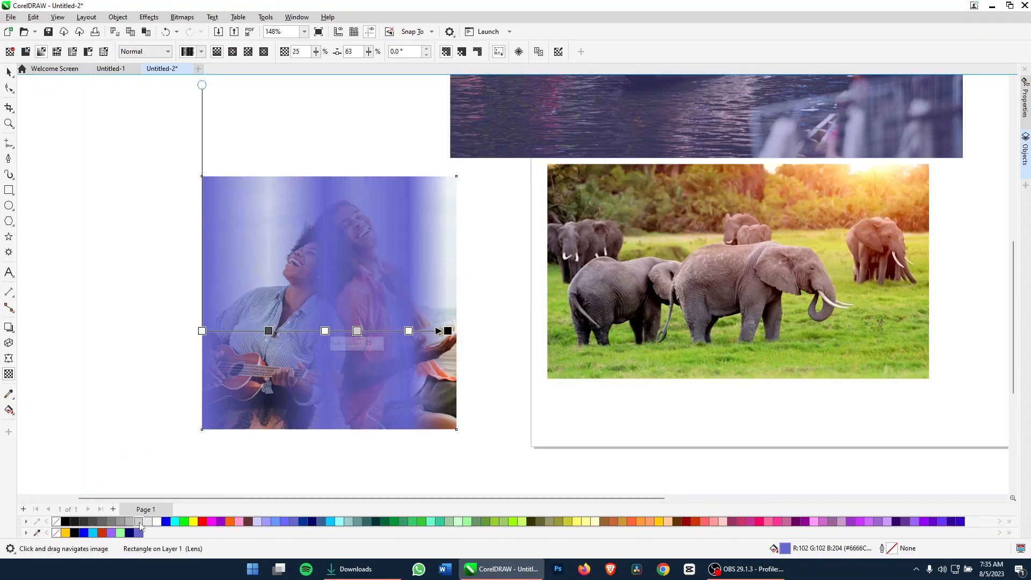
pyautogui.press('space')
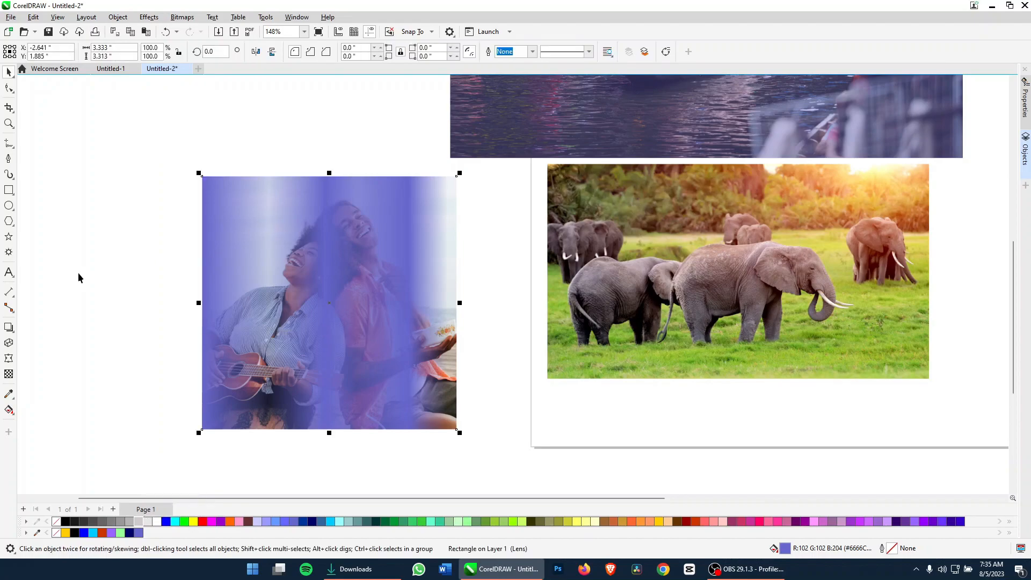
# Move the striped overlay off the couple photo to the empty area at its left, and shift the elephant photo slightly right and up
pyautogui.moveTo(344, 250); pyautogui.dragTo(124, 186)
pyautogui.moveTo(168, 248); pyautogui.dragTo(247, 199)
pyautogui.scroll(-2, 350, 271)
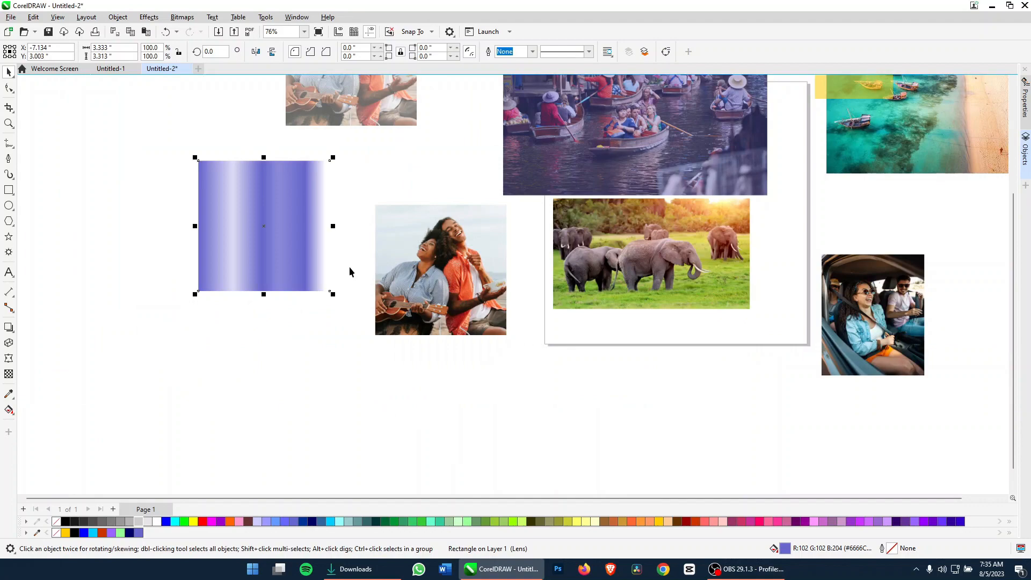
pyautogui.moveTo(628, 261); pyautogui.dragTo(658, 253)
# Try placing the car photo in the empty area below the striped overlay
pyautogui.click(888, 294)
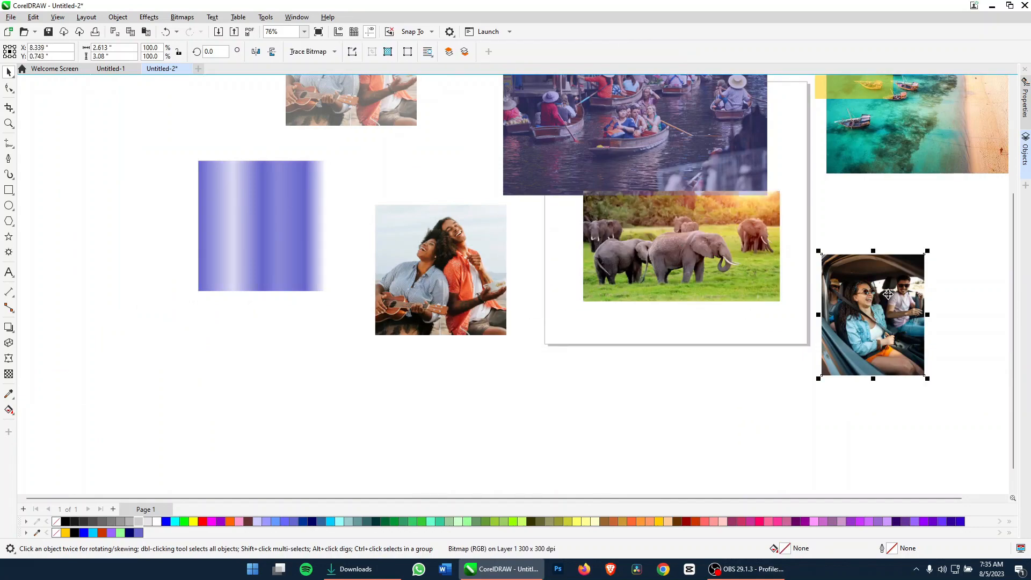
pyautogui.moveTo(888, 294); pyautogui.dragTo(340, 375)
pyautogui.scroll(5, 316, 430)
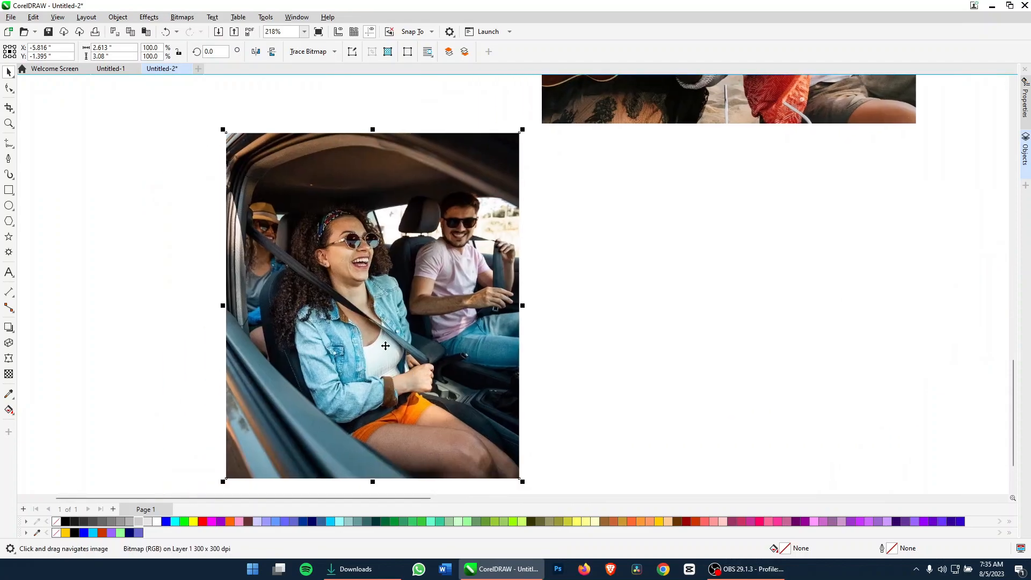
pyautogui.moveTo(386, 346); pyautogui.dragTo(331, 316)
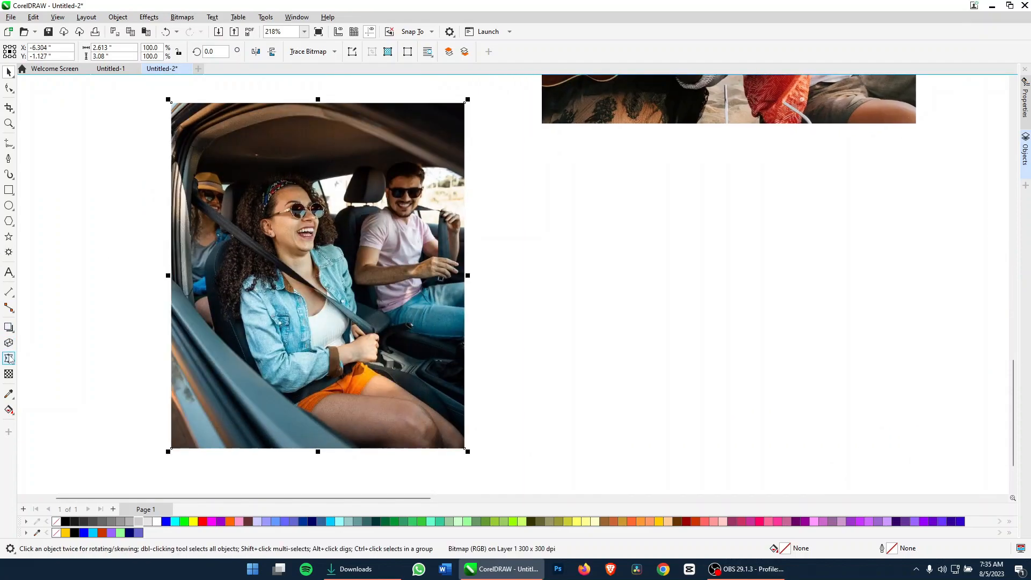
# Draw a rectangle about 2.396 by 2.824 inches below the striped overlay, filled RGB 102, 153, 102 without an outline
pyautogui.click(9, 190)
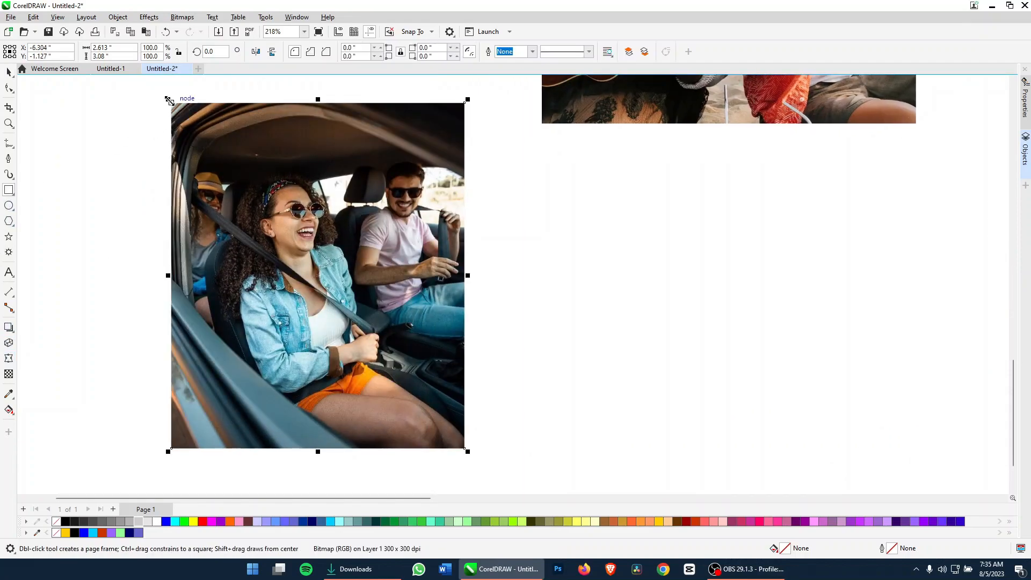
pyautogui.moveTo(168, 99); pyautogui.dragTo(465, 450)
pyautogui.click(478, 522)
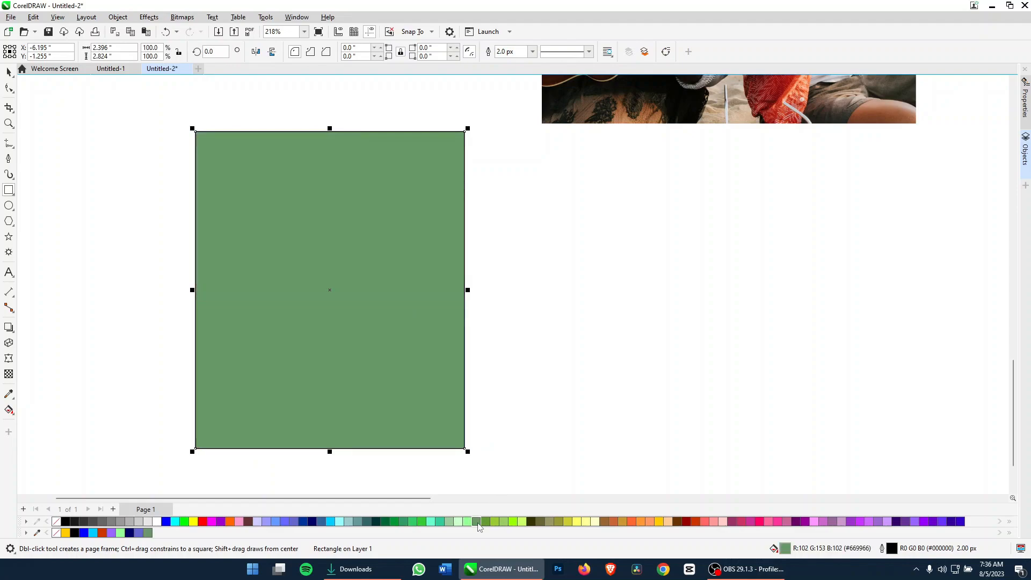
pyautogui.rightClick(56, 533)
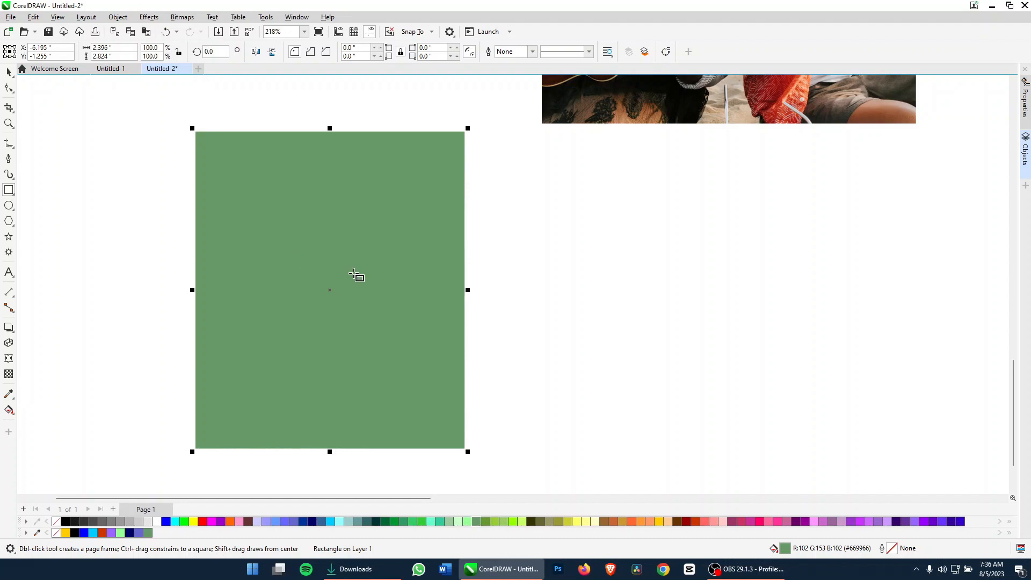
# Apply a diagonal fountain fill to the green rectangle, trying orange as the end colour and settling on golden yellow
pyautogui.press('F4')
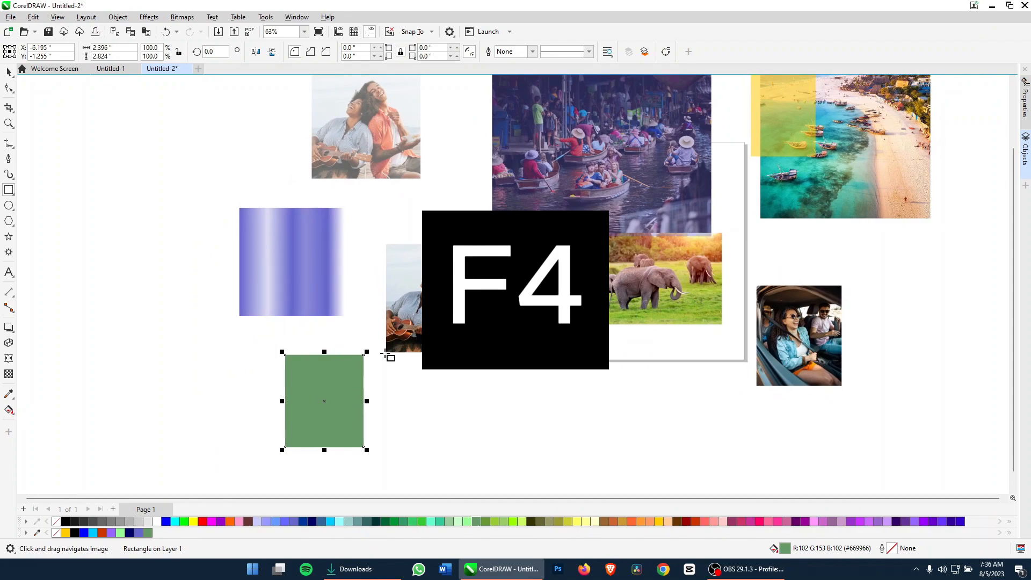
pyautogui.moveTo(419, 408); pyautogui.dragTo(390, 306)
pyautogui.scroll(4, 392, 308)
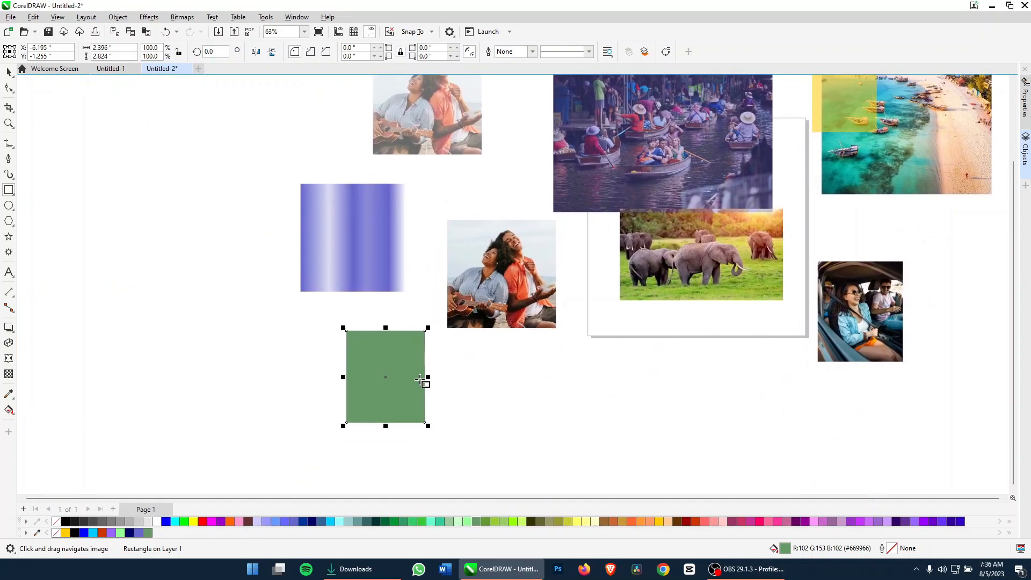
pyautogui.scroll(2, 392, 327)
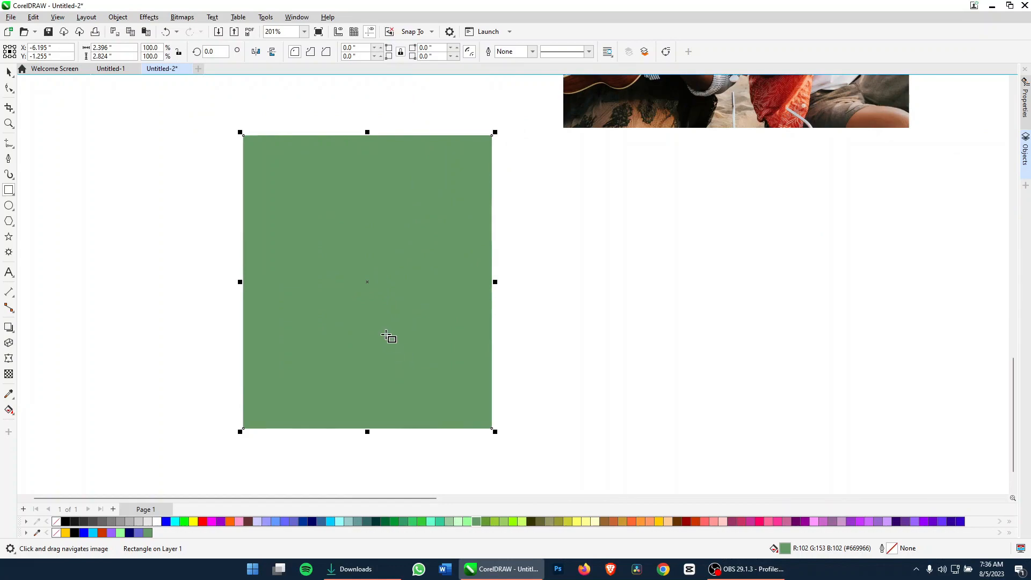
pyautogui.press('g')
pyautogui.moveTo(292, 262); pyautogui.dragTo(469, 352)
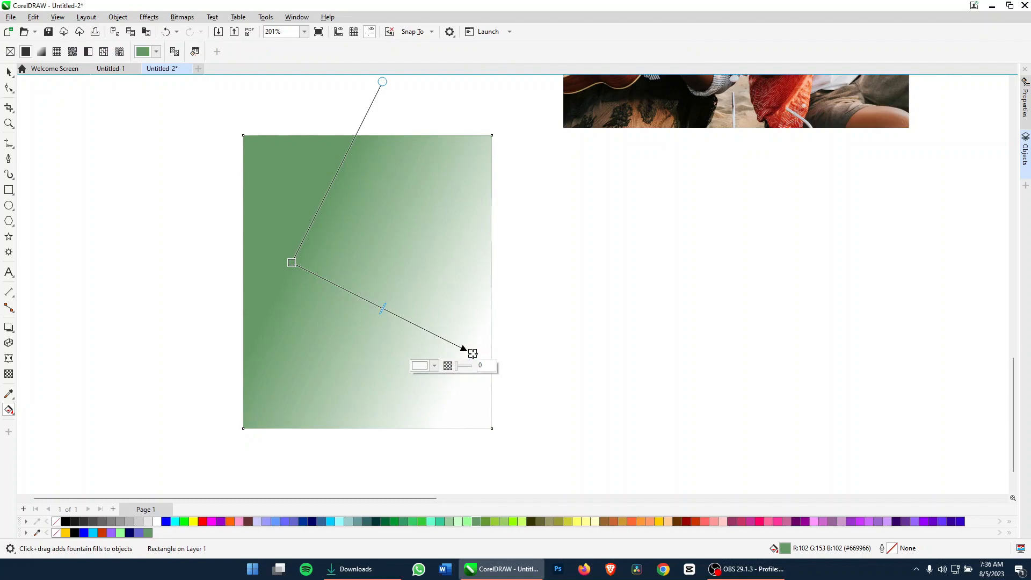
pyautogui.click(631, 523)
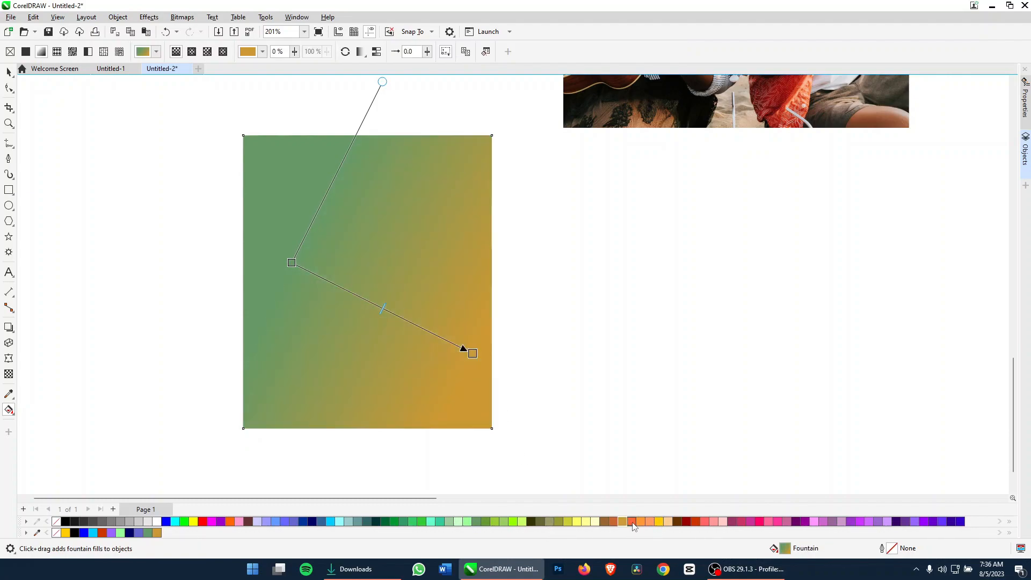
pyautogui.click(660, 523)
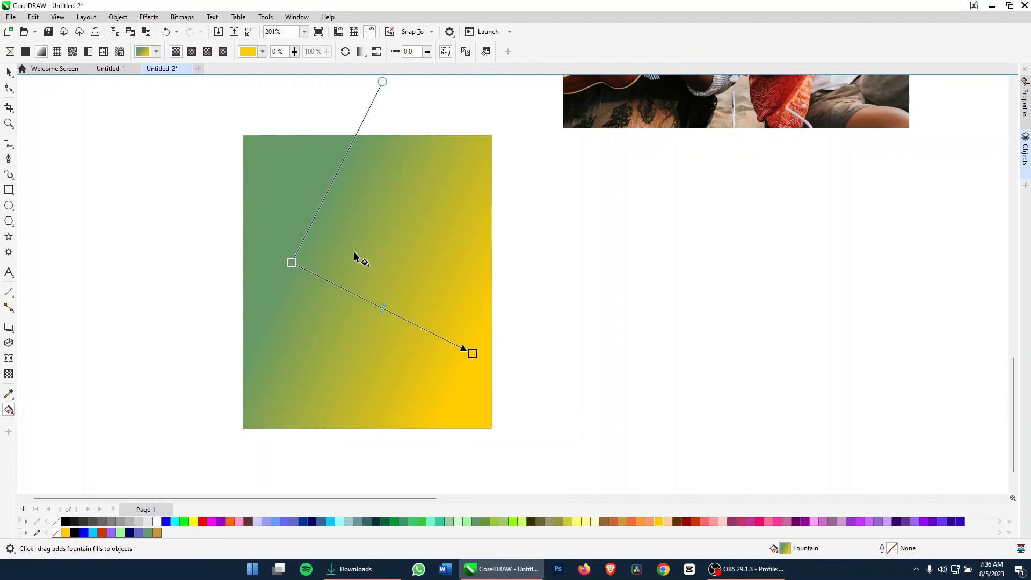
# Apply fountain transparency to the green-to-yellow rectangle over the car photo, trying uniform transparency at 50 and 0 for comparison
pyautogui.press('space')
pyautogui.click(8, 374)
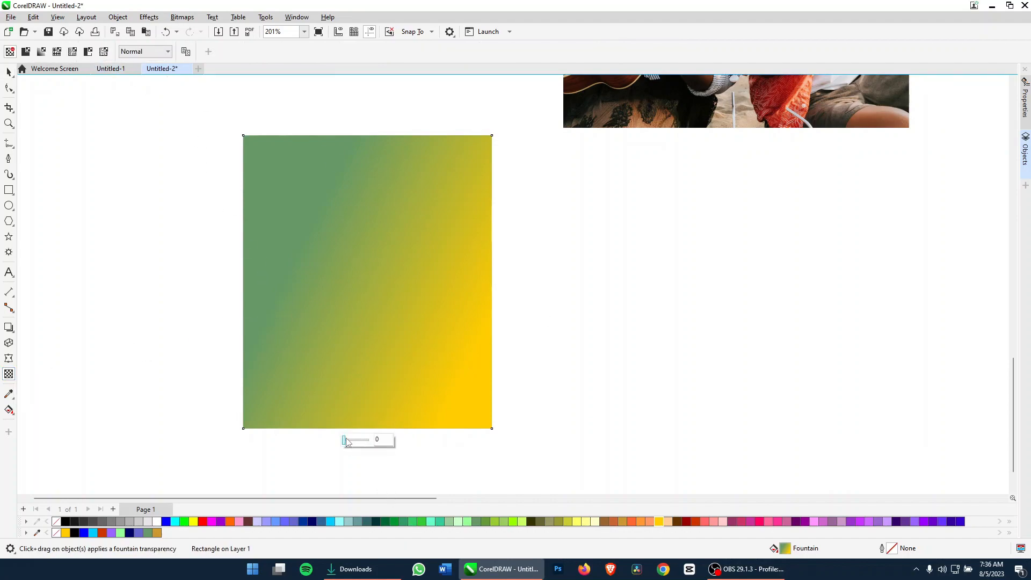
pyautogui.click(42, 53)
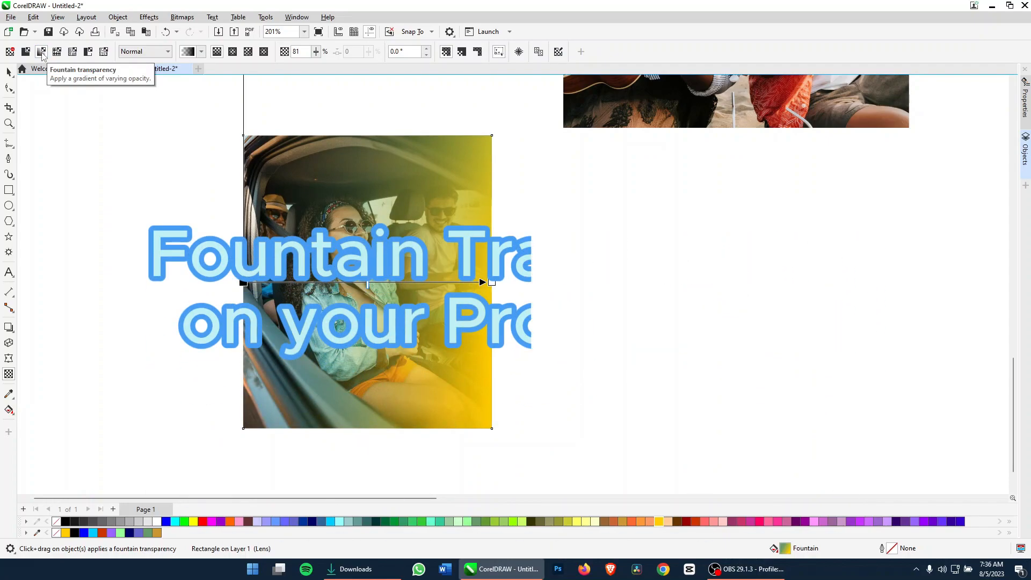
pyautogui.click(26, 52)
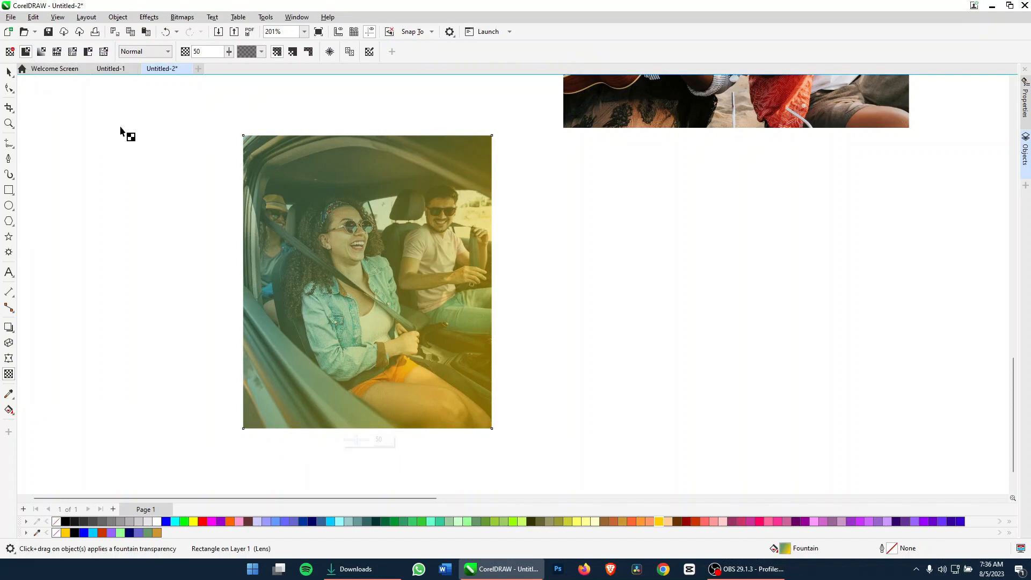
pyautogui.moveTo(358, 443); pyautogui.dragTo(322, 449)
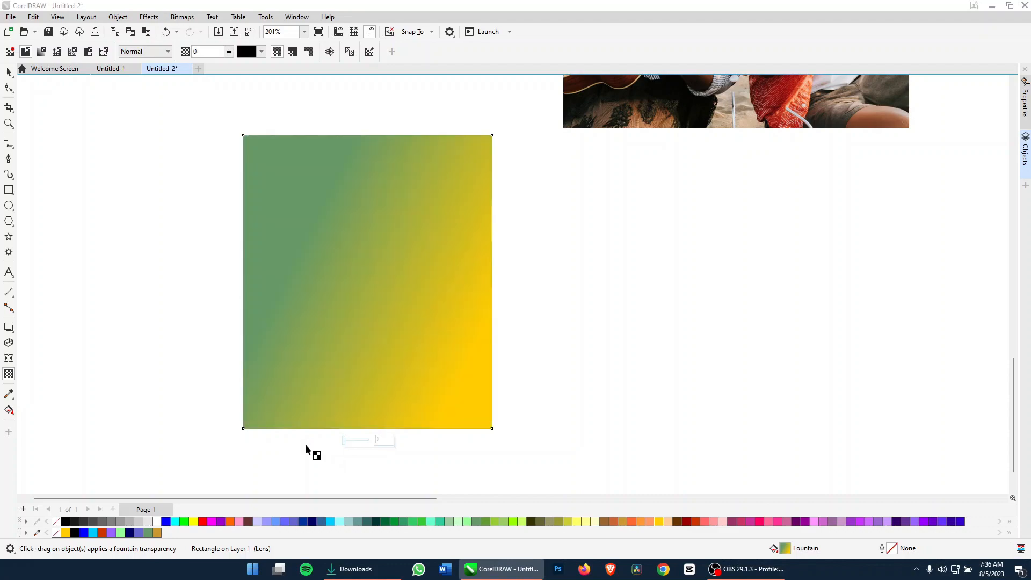
pyautogui.click(41, 52)
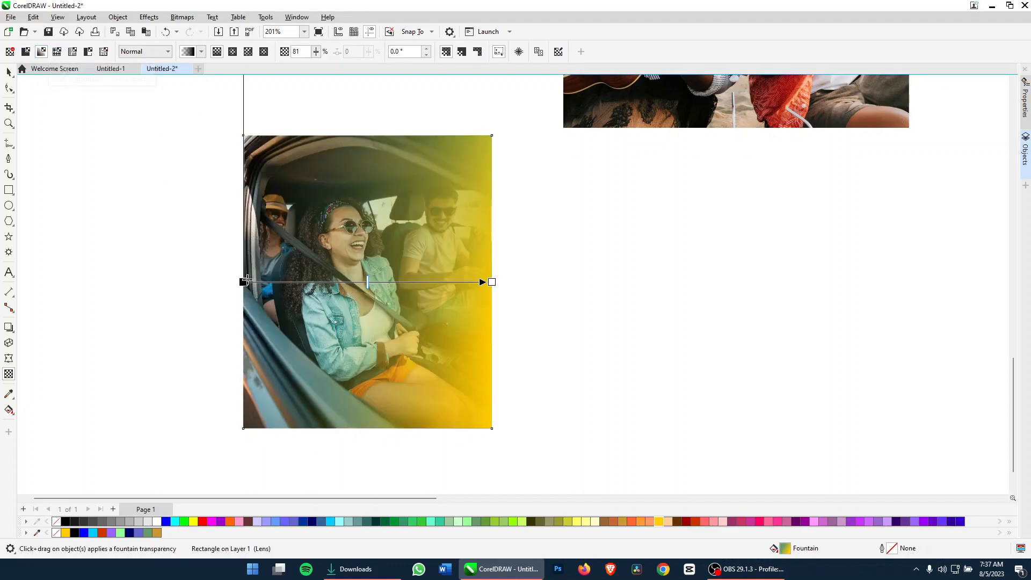
# Make the overlay's transparency elliptical, with transparency 100 at the centre node and 0 at the outer node
pyautogui.click(244, 281)
pyautogui.click(493, 282)
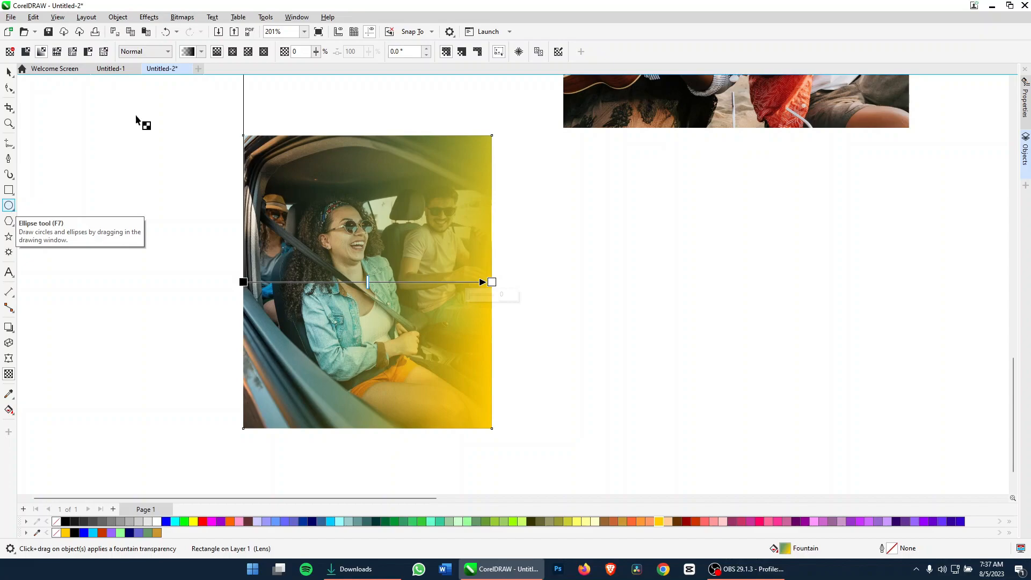
pyautogui.click(232, 52)
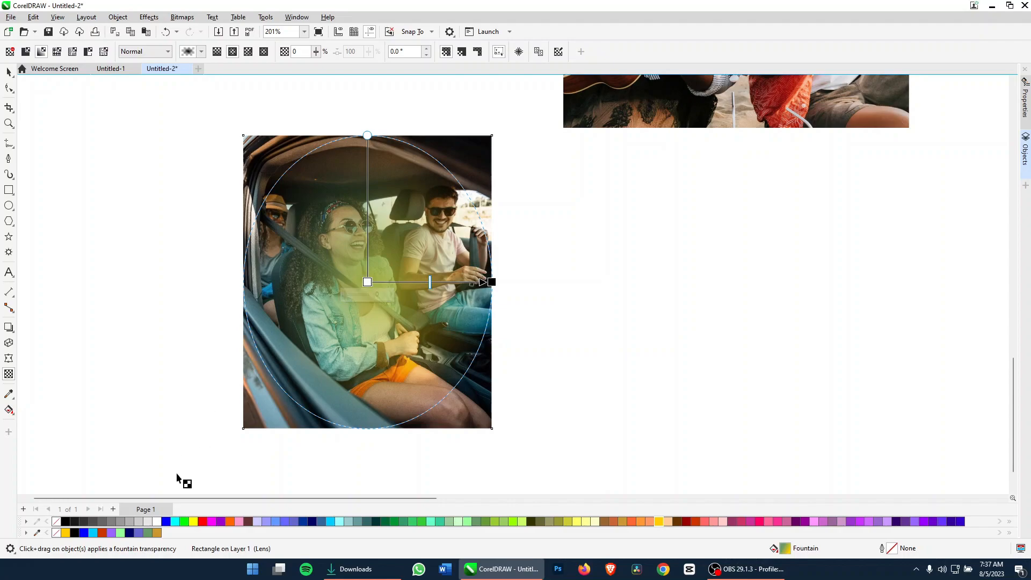
pyautogui.click(65, 521)
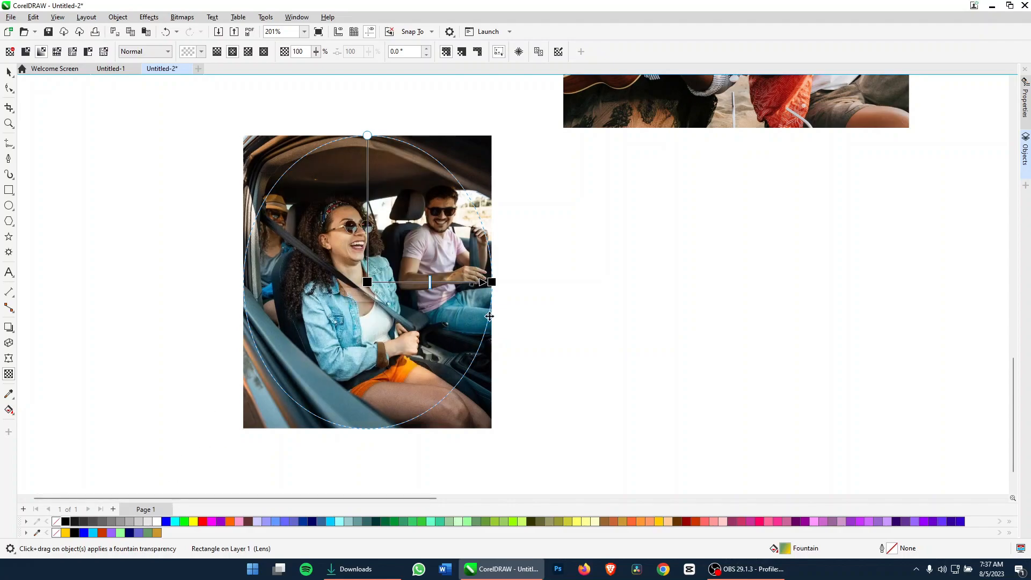
pyautogui.click(491, 282)
pyautogui.click(157, 522)
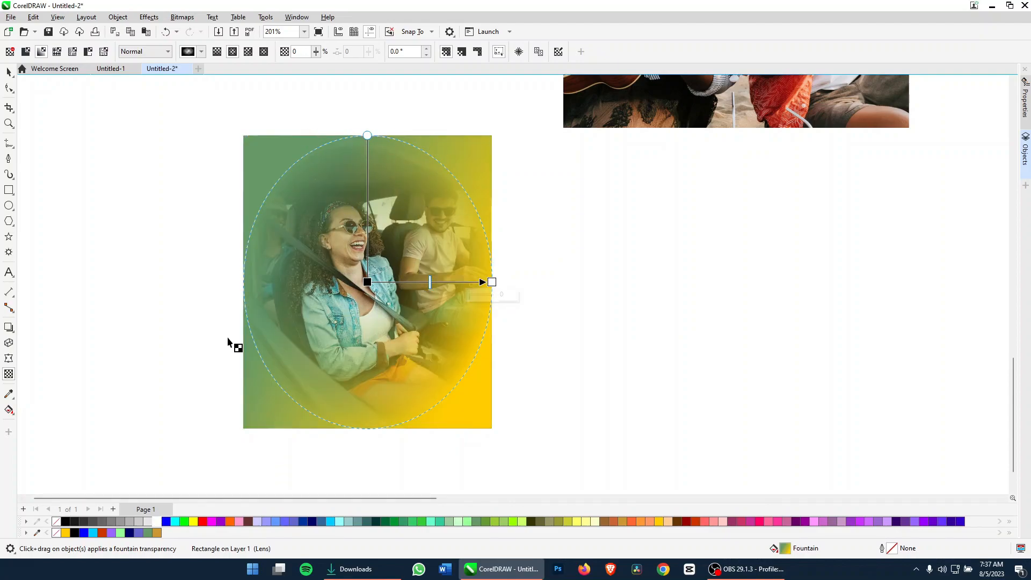
pyautogui.press('Escape')
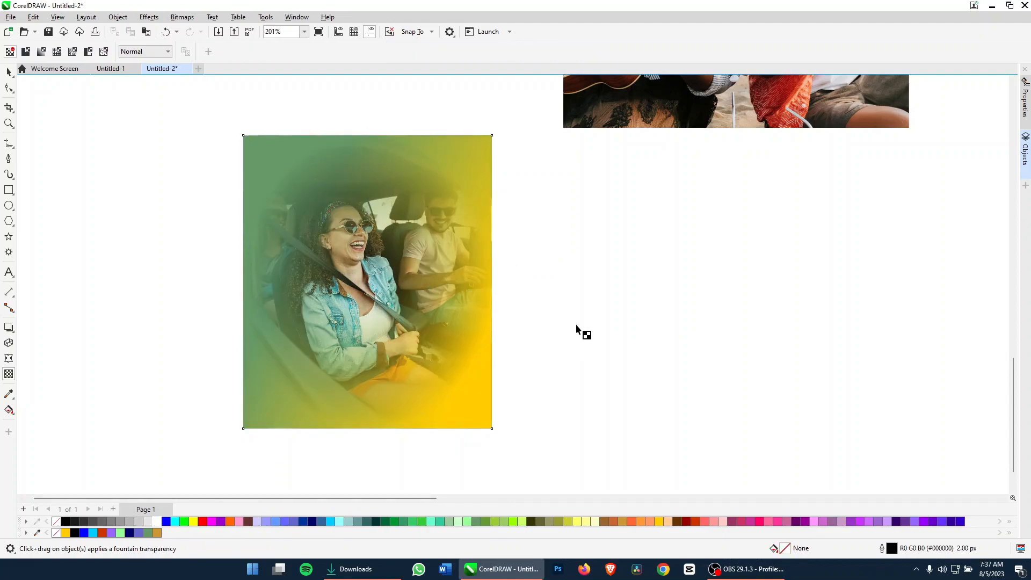
# Redirect the elliptical transparency to about -135.2°, centred beside the man, with its outer node toward the photo's lower left
pyautogui.click(366, 261)
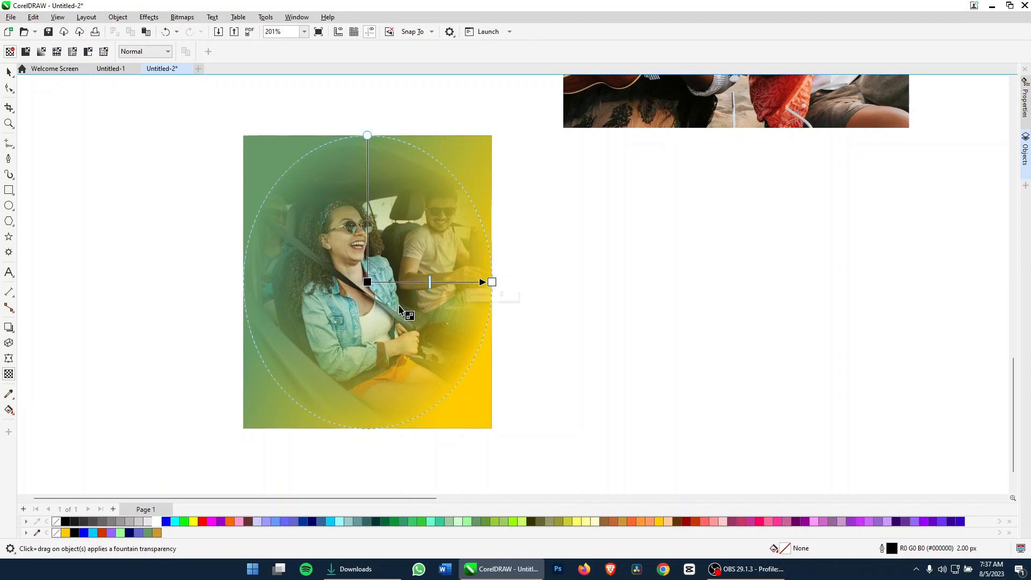
pyautogui.moveTo(469, 173); pyautogui.dragTo(319, 355)
pyautogui.moveTo(469, 173); pyautogui.dragTo(408, 249)
pyautogui.moveTo(321, 356); pyautogui.dragTo(282, 378)
pyautogui.moveTo(404, 252); pyautogui.dragTo(417, 234)
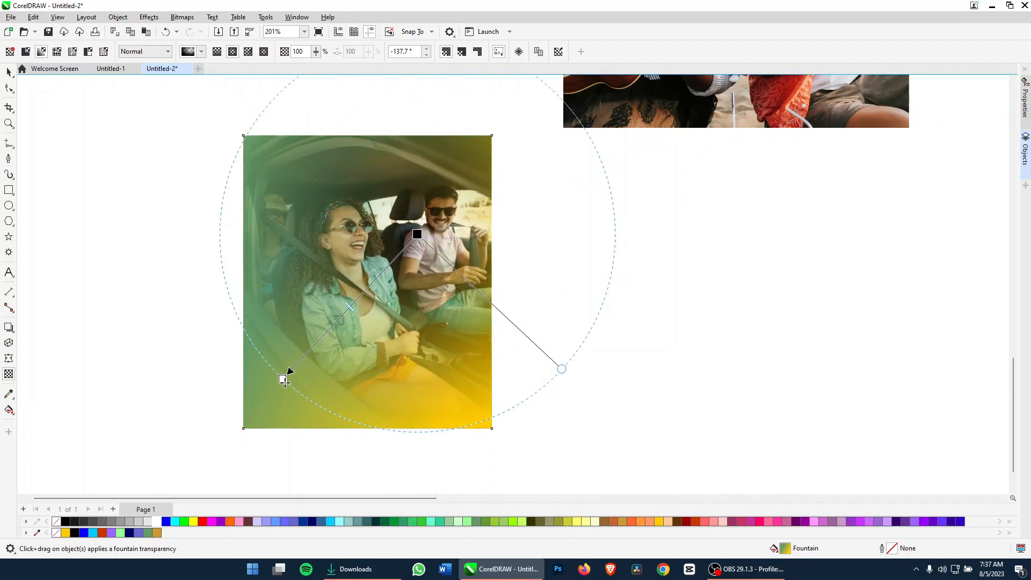
pyautogui.moveTo(283, 378); pyautogui.dragTo(323, 343)
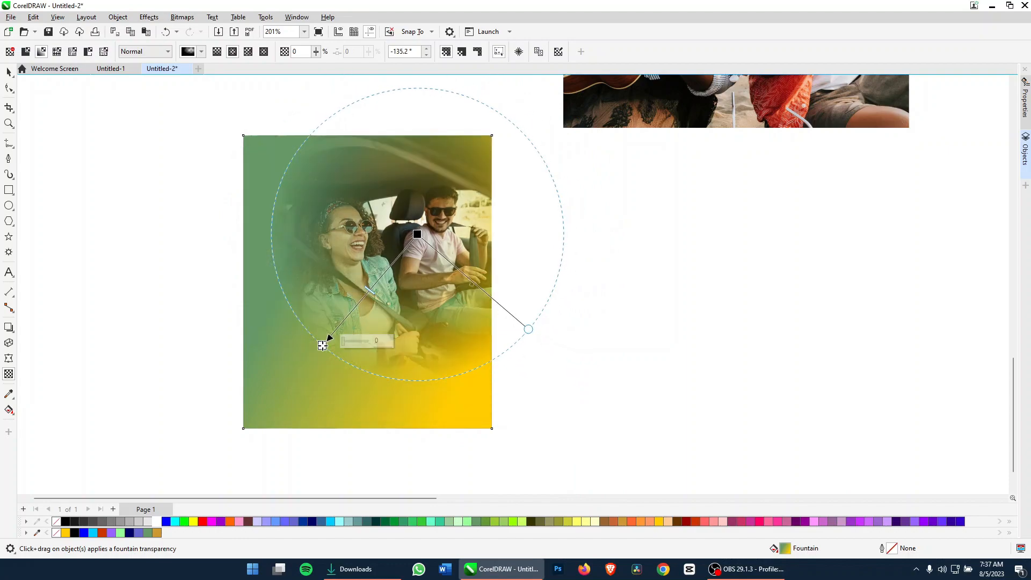
# Add an intermediate transparency node of 89 to the elliptical fountain and shift it to node position 61
pyautogui.doubleClick(406, 247)
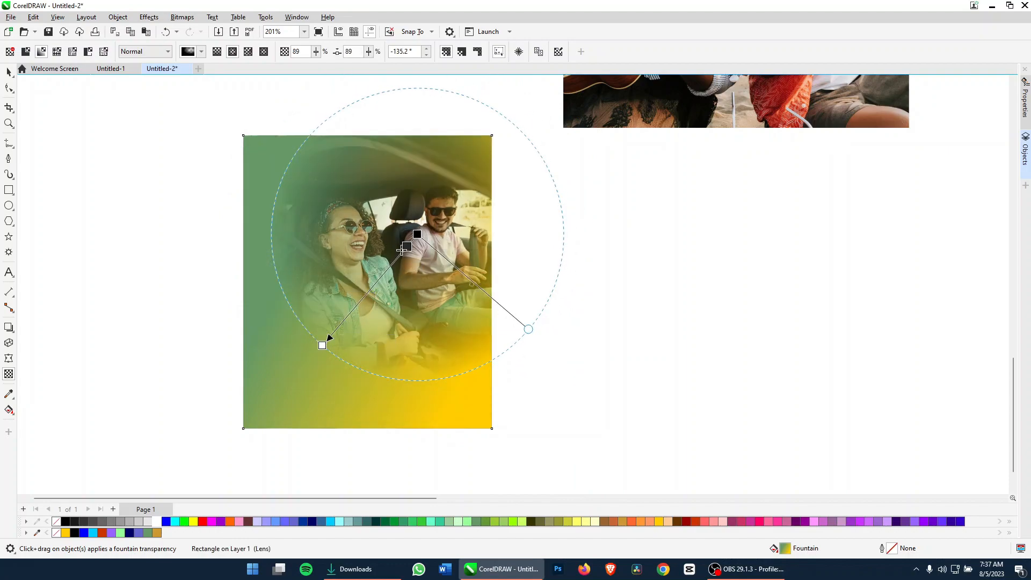
pyautogui.moveTo(407, 247); pyautogui.dragTo(380, 277)
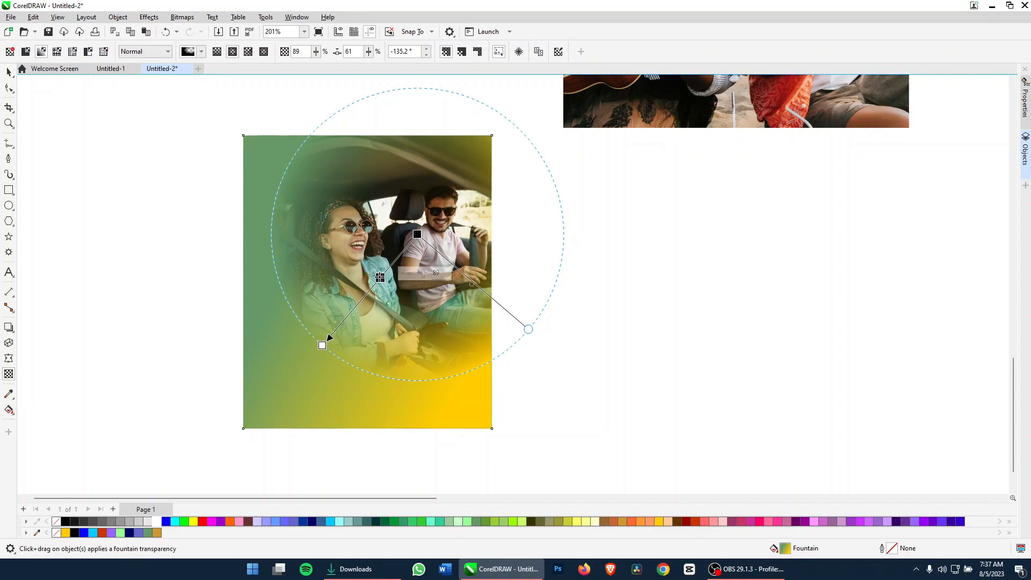
pyautogui.press('space')
pyautogui.click(563, 286)
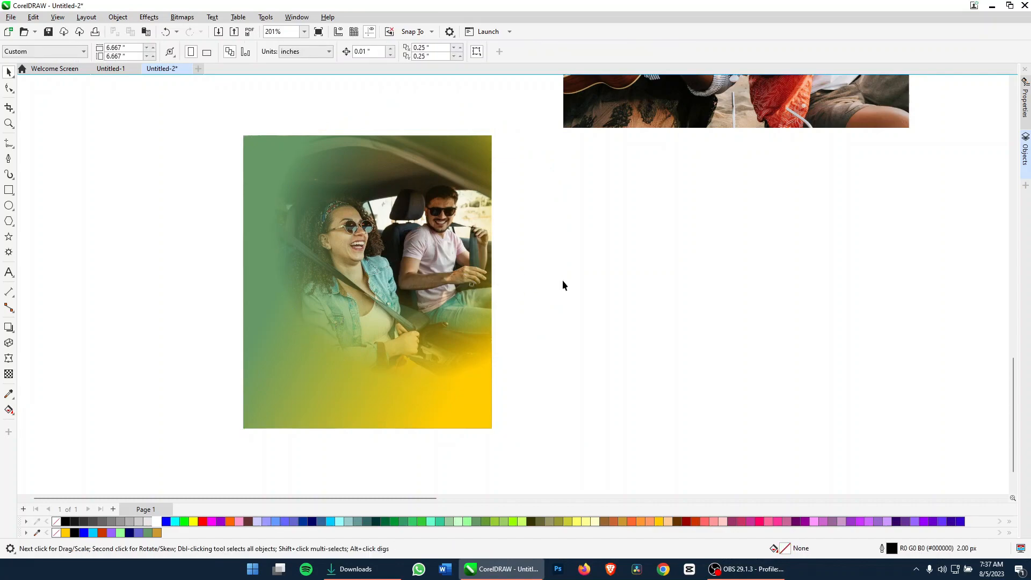
# Move the spare car photo to the empty area below the couple photo and place a duplicate of it to its right
pyautogui.moveTo(575, 277); pyautogui.dragTo(569, 292)
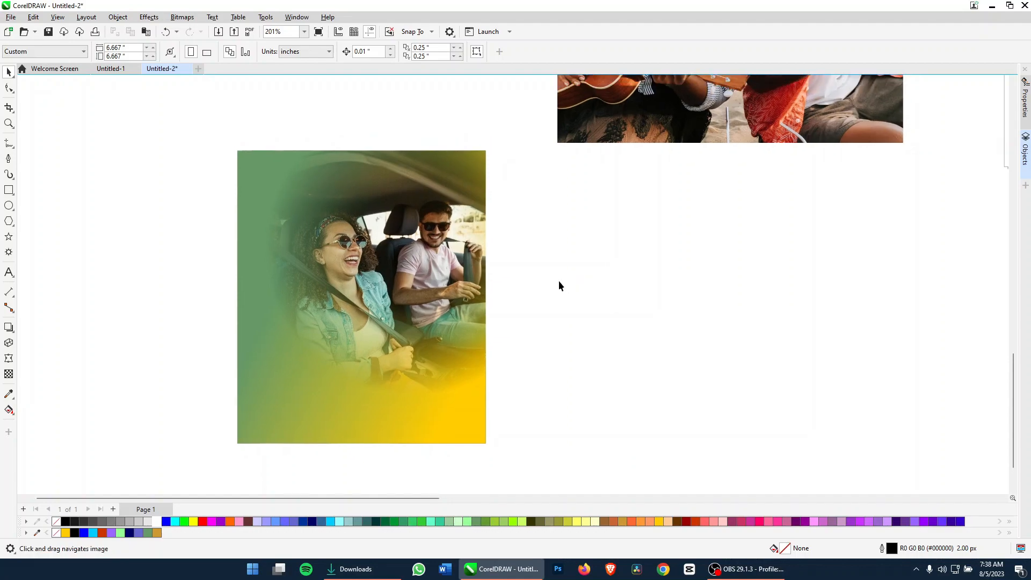
pyautogui.scroll(-3, 532, 271)
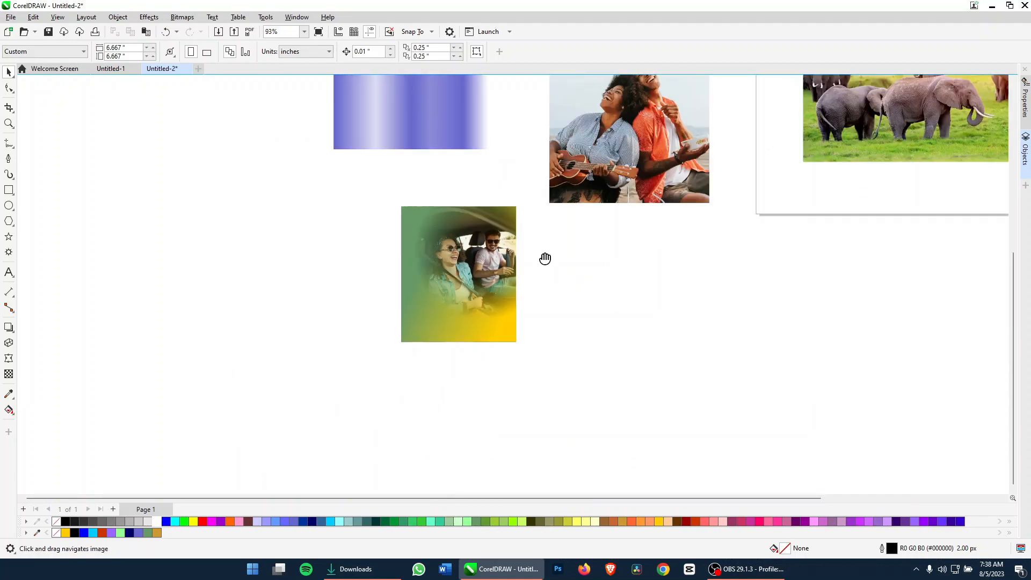
pyautogui.moveTo(545, 258); pyautogui.dragTo(397, 349)
pyautogui.moveTo(980, 256); pyautogui.dragTo(472, 370)
pyautogui.scroll(3, 514, 452)
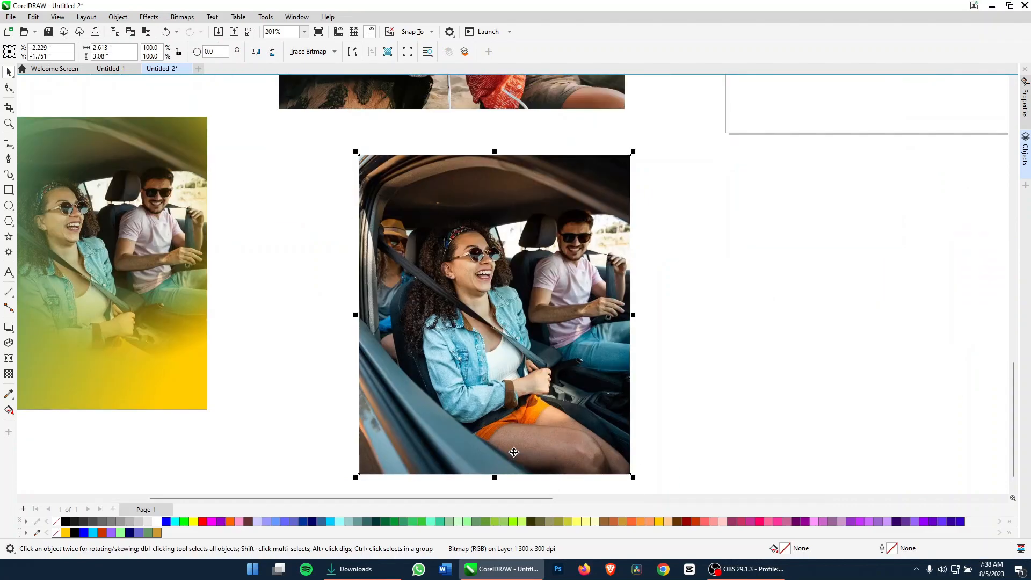
pyautogui.scroll(-2, 514, 453)
pyautogui.moveTo(459, 372); pyautogui.dragTo(688, 372)
pyautogui.click(498, 372)
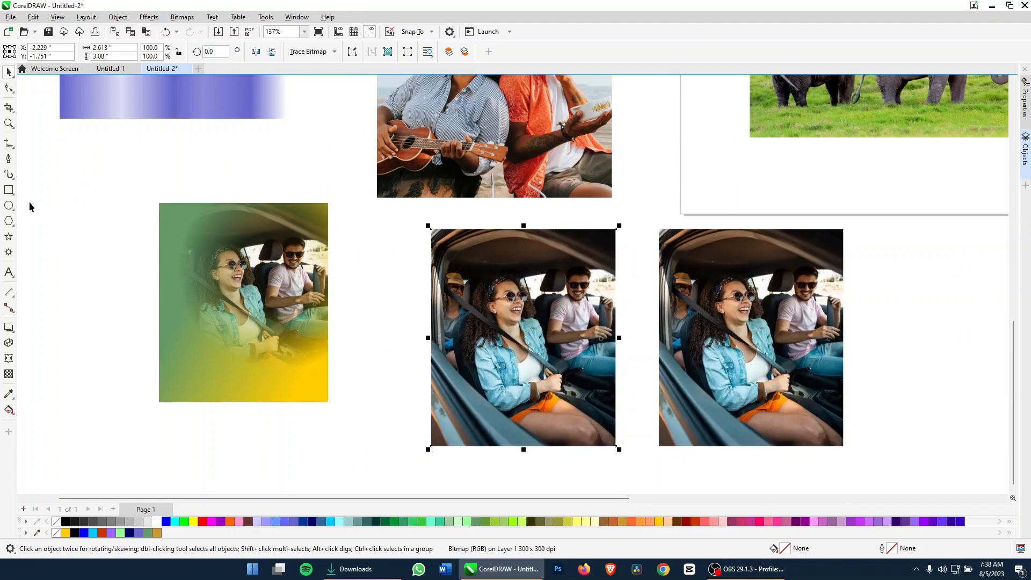
# Draw a 2.613 by 3.08 inch rectangle exactly over the middle car photo, filled RGB 153, 0, 0 without an outline
pyautogui.click(8, 190)
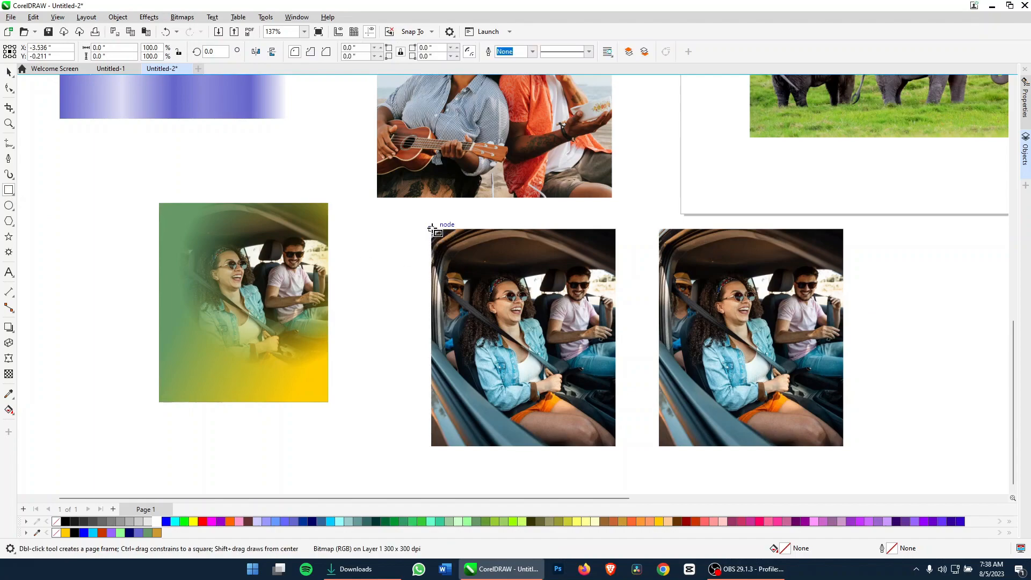
pyautogui.moveTo(432, 228); pyautogui.dragTo(616, 446)
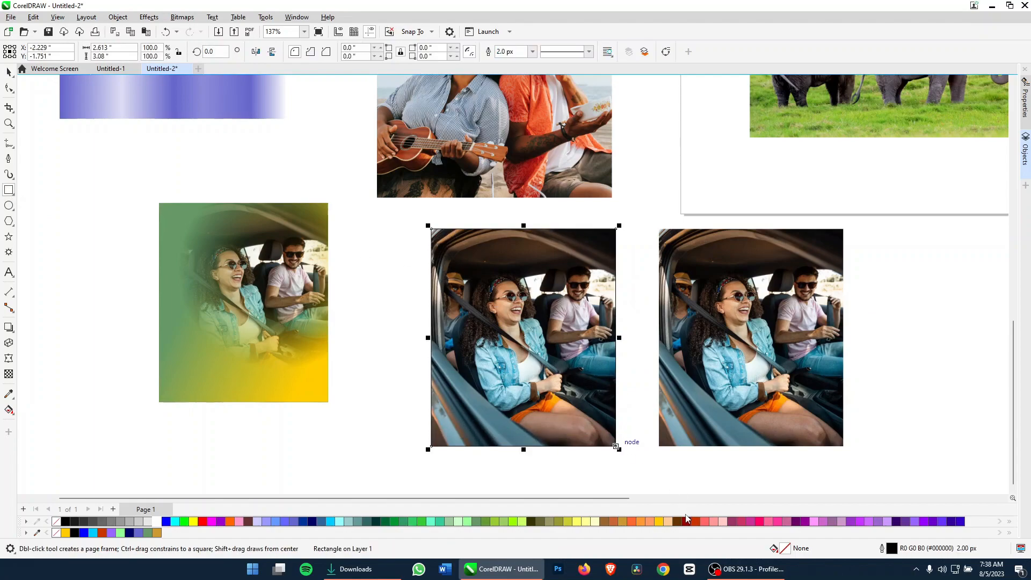
pyautogui.click(687, 522)
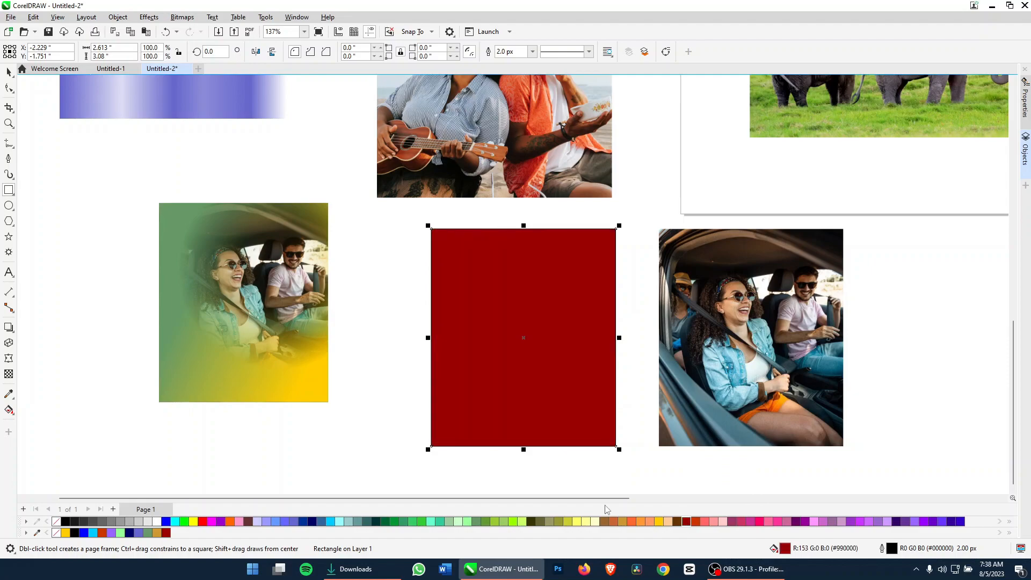
pyautogui.rightClick(57, 522)
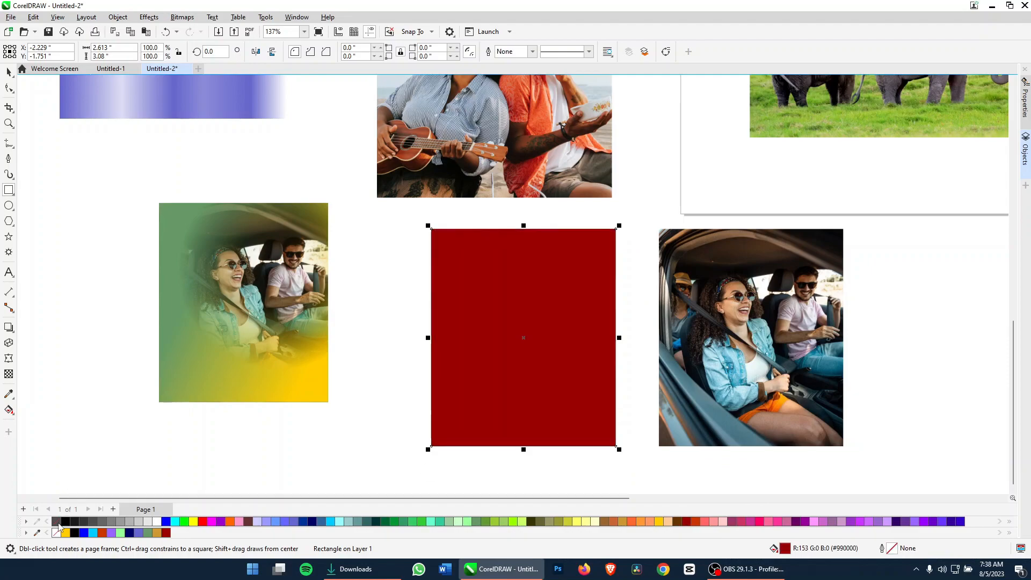
# Apply rectangular fountain transparency to the red rectangle, with transparency 100 at the centre and 0 at the outer edge
pyautogui.click(8, 375)
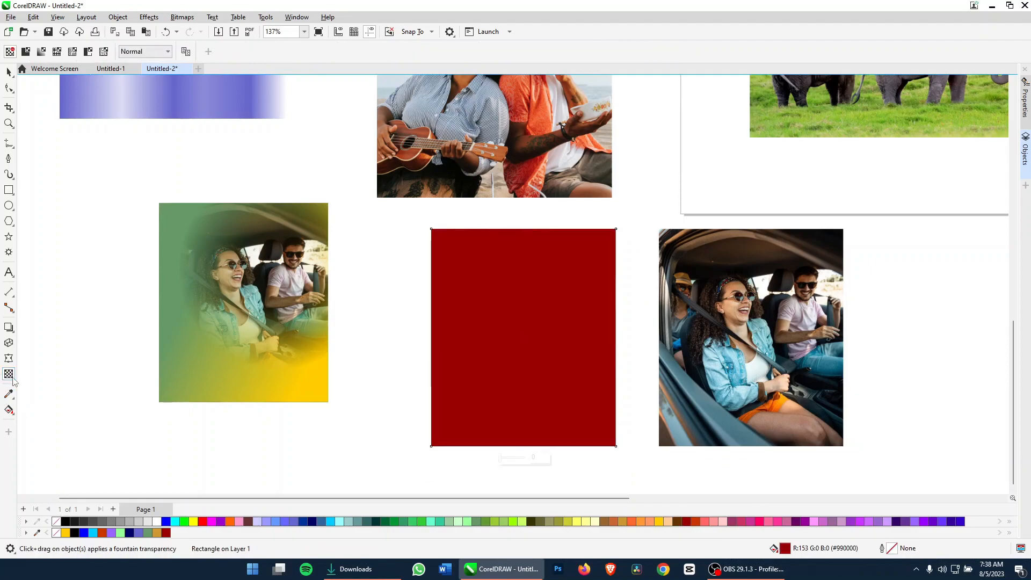
pyautogui.click(41, 52)
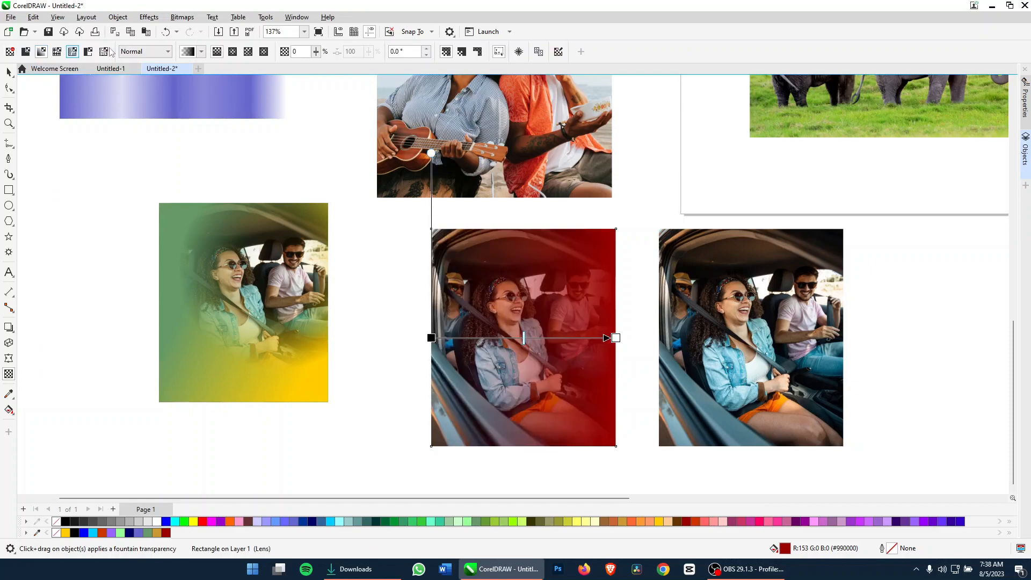
pyautogui.click(263, 51)
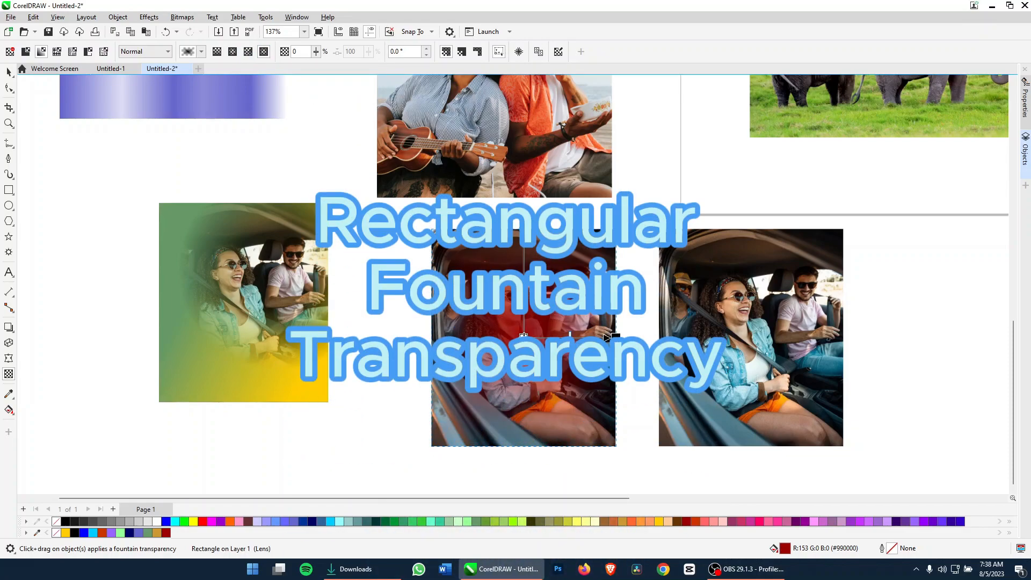
pyautogui.click(65, 522)
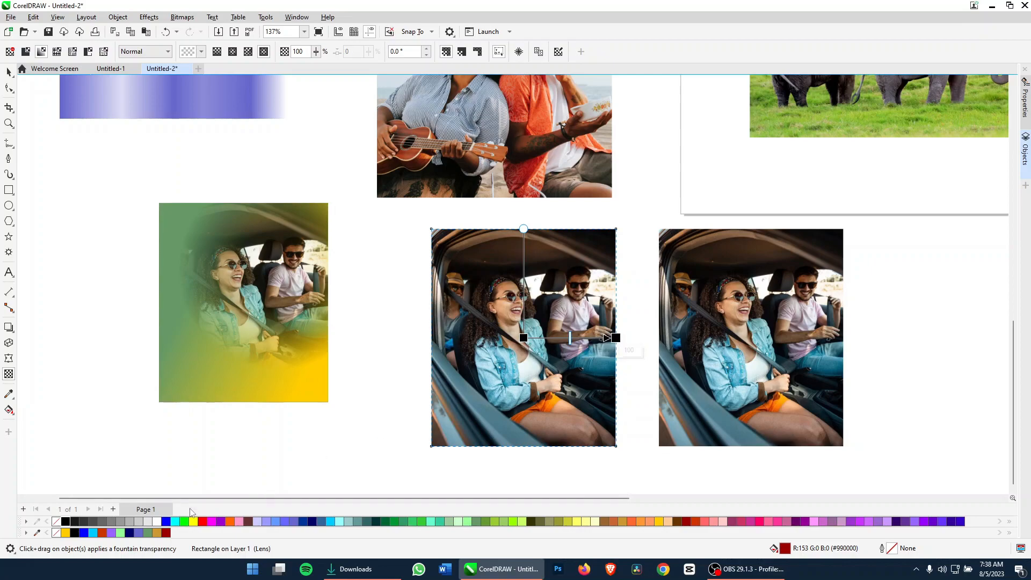
pyautogui.click(157, 522)
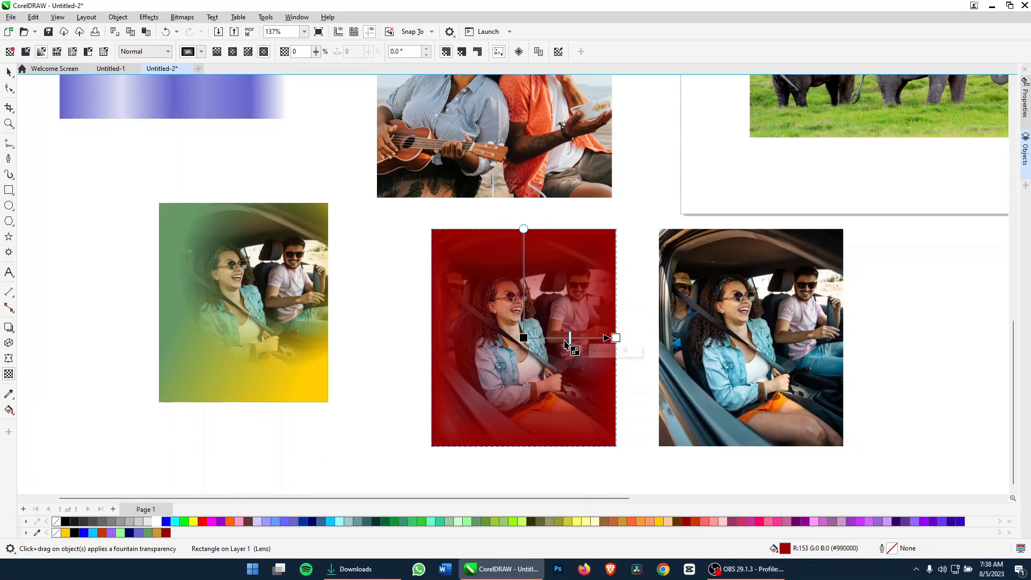
pyautogui.press('space')
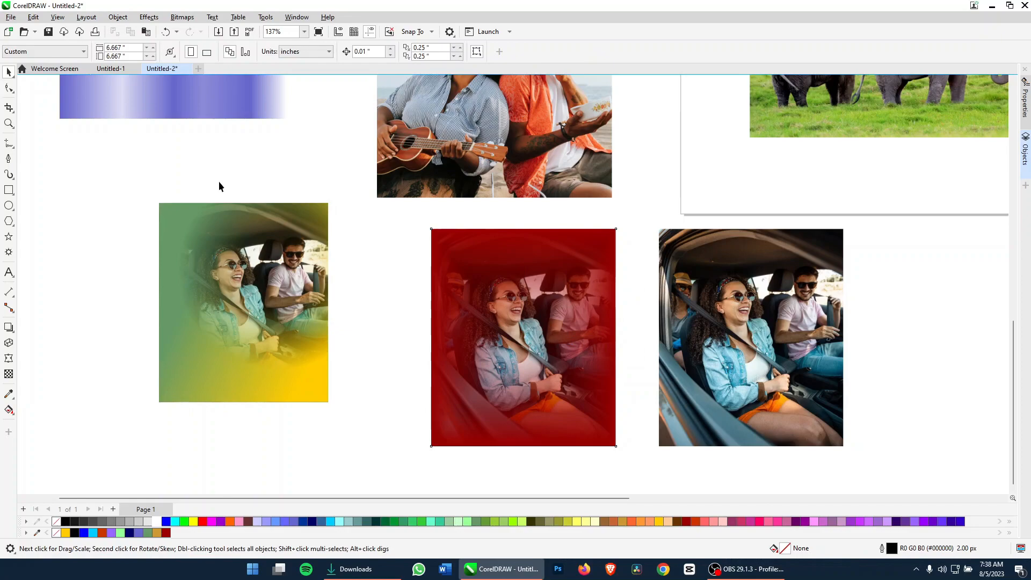
# Align the tops of the three car pictures and their overlays, and move the couple photo up away from them
pyautogui.moveTo(85, 155); pyautogui.dragTo(959, 471)
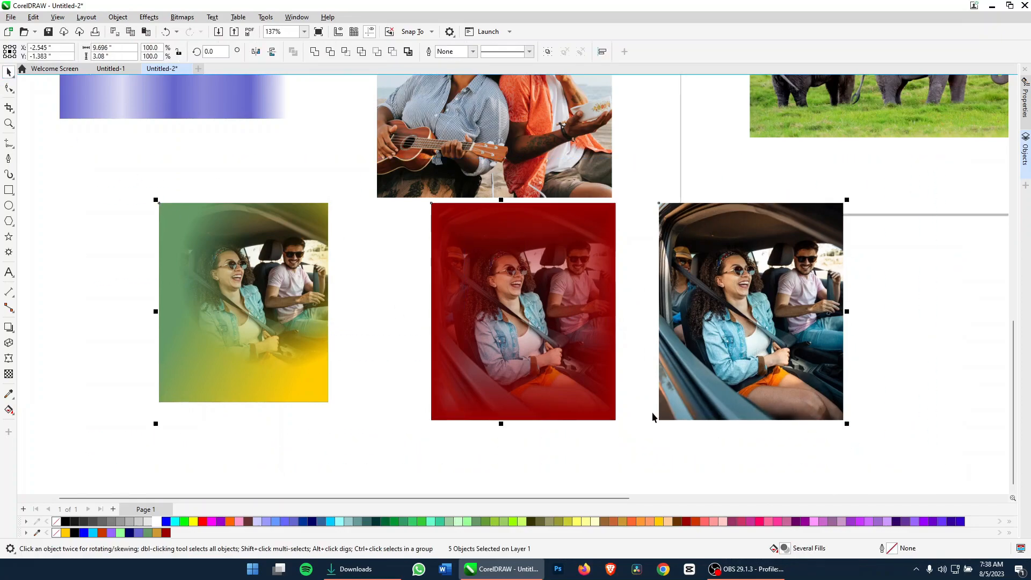
pyautogui.hotkey('ctrl', 'z')
pyautogui.moveTo(534, 190); pyautogui.dragTo(527, 109)
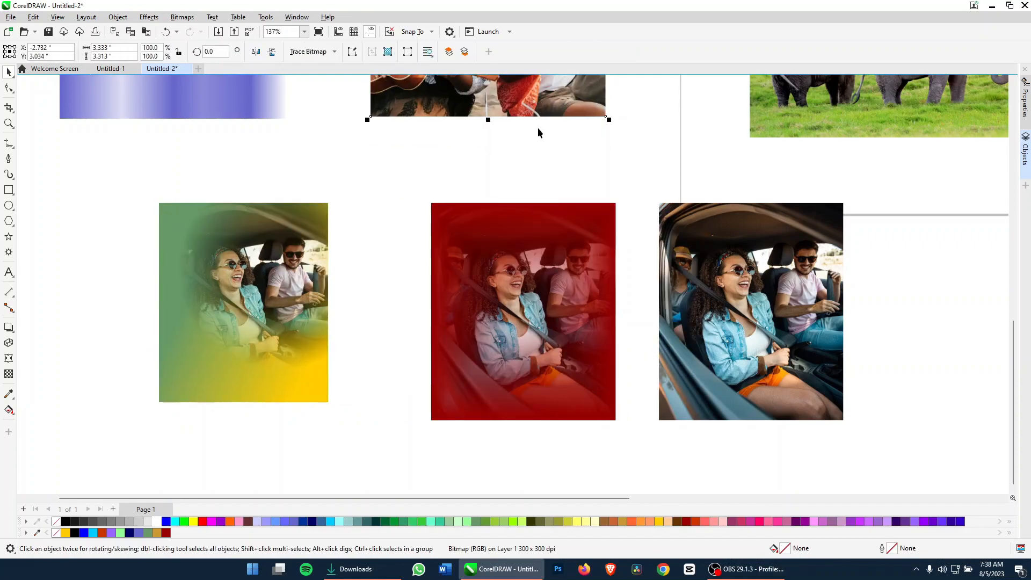
pyautogui.click(539, 132)
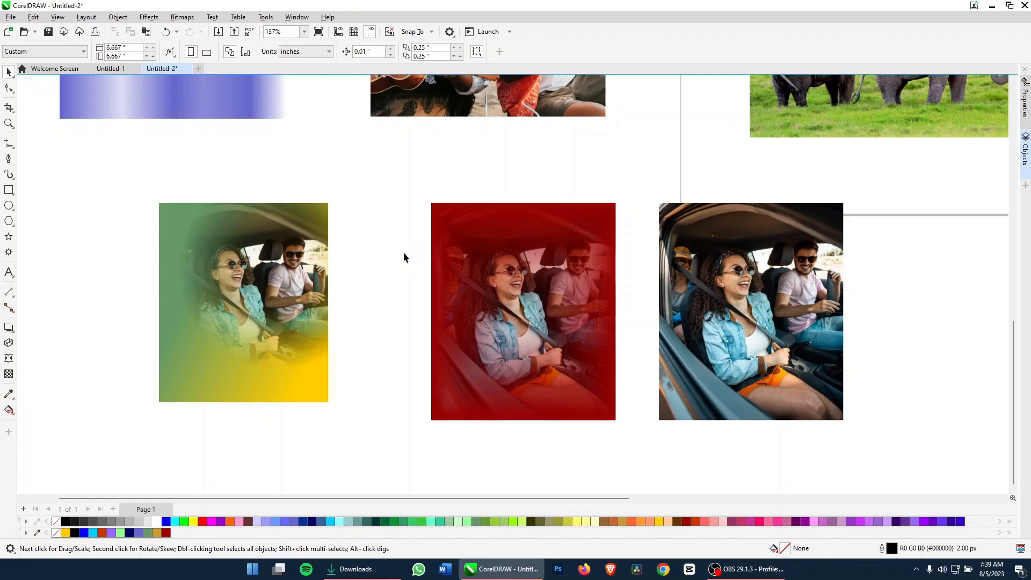
# Shift the red-covered photo left to even out the gaps, and scale the whole row down to about 6.624 by 2.104 inches
pyautogui.moveTo(415, 170); pyautogui.dragTo(623, 430)
pyautogui.moveTo(584, 368); pyautogui.dragTo(553, 368)
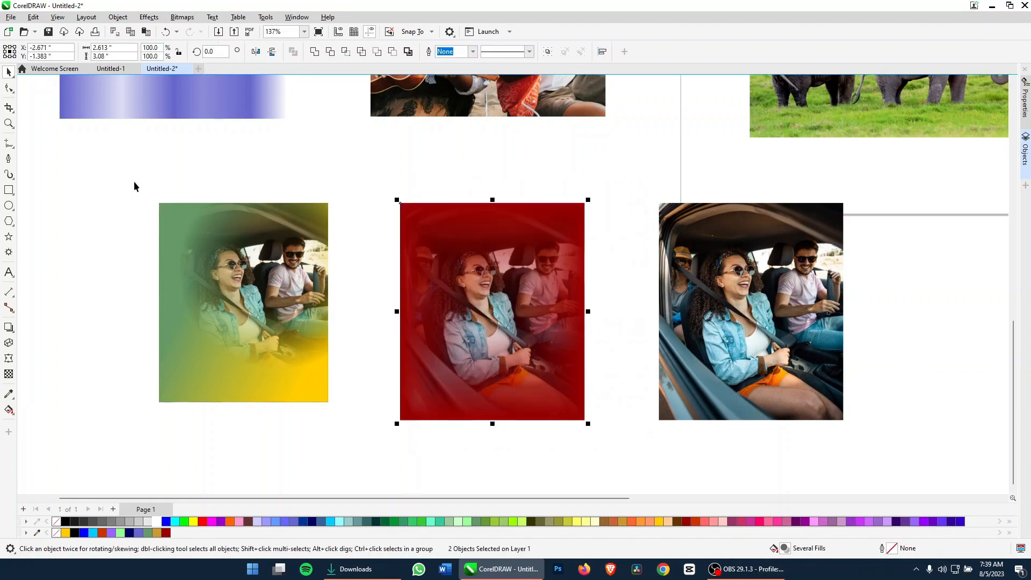
pyautogui.moveTo(97, 166)
pyautogui.mouseDown()
pyautogui.moveTo(770, 383)
pyautogui.moveTo(885, 253)
pyautogui.mouseUp()
pyautogui.moveTo(847, 201); pyautogui.dragTo(630, 269)
pyautogui.moveTo(530, 371); pyautogui.dragTo(594, 330)
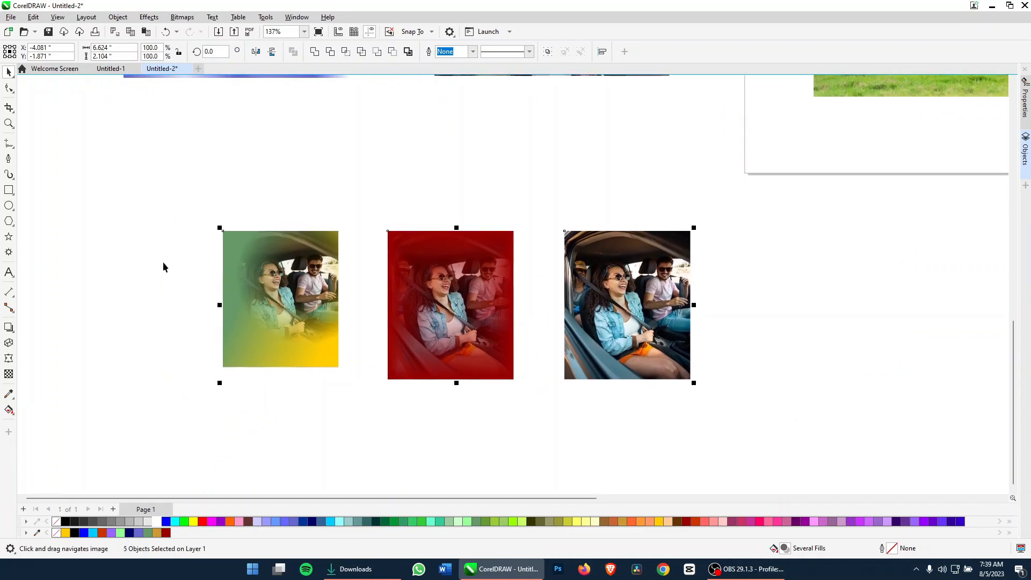
# Scale the green and yellow covered car photo, together with its overlay, up to the same height as the other two
pyautogui.moveTo(141, 209); pyautogui.dragTo(420, 382)
pyautogui.click(392, 396)
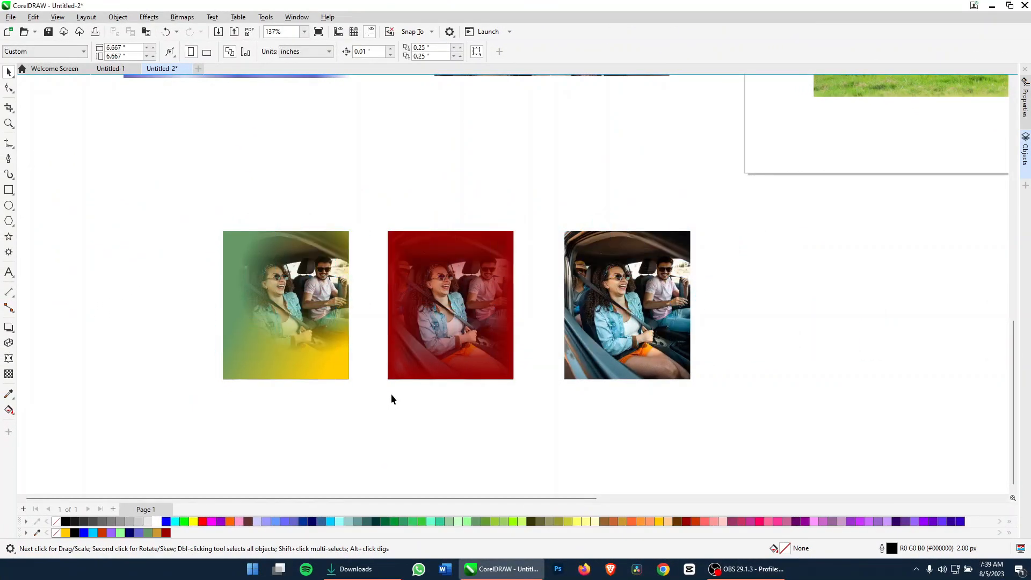
# Place a copy of the couple photo beside the uncovered car photo, and align its top edge with the row
pyautogui.scroll(-4, 433, 368)
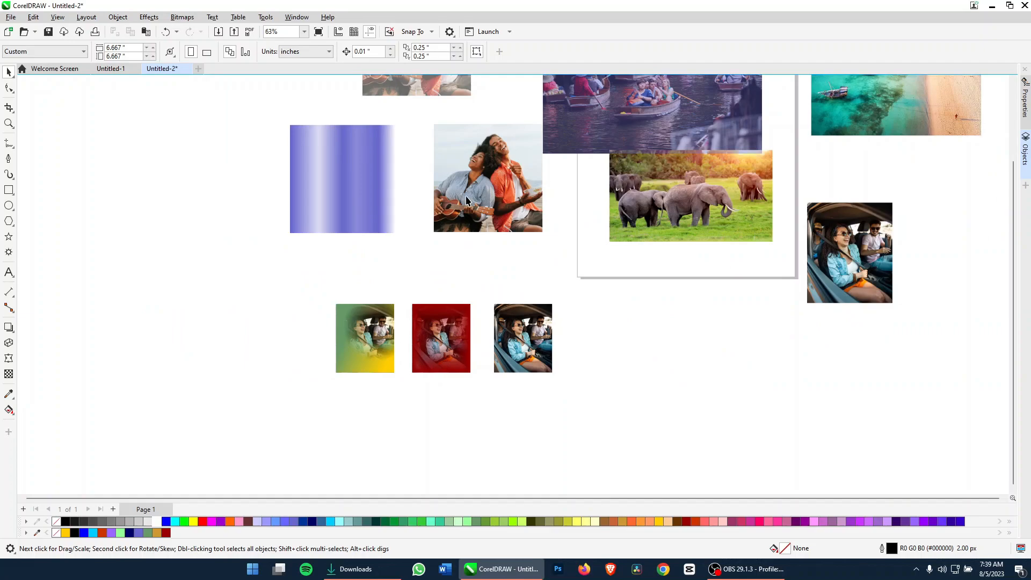
pyautogui.moveTo(466, 201); pyautogui.dragTo(589, 383)
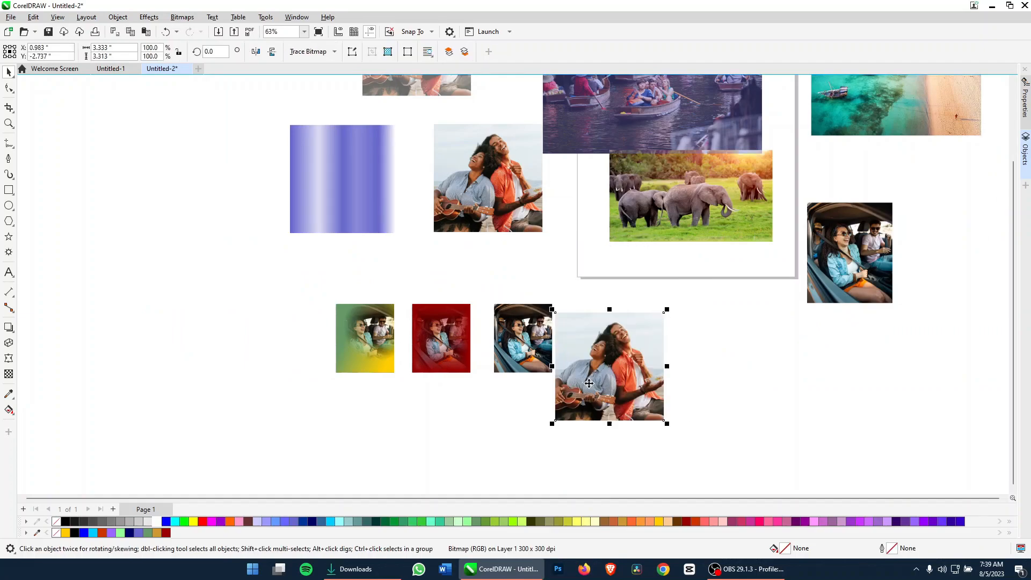
pyautogui.scroll(2, 589, 384)
pyautogui.keyDown('shift'); pyautogui.click(506, 316); pyautogui.keyUp('shift')
pyautogui.press('t')
pyautogui.keyDown('shift'); pyautogui.click(505, 316); pyautogui.keyUp('shift')
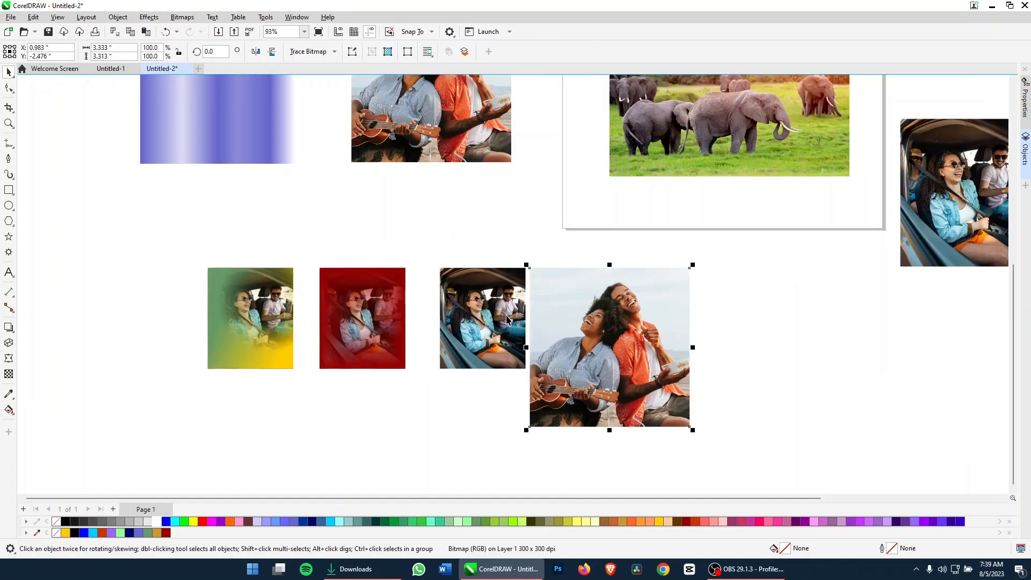
# Scale the copied couple photo down to about 2.117 by 2.104 inches, and leave an even gap beside the car photo
pyautogui.moveTo(527, 429); pyautogui.dragTo(504, 370)
pyautogui.scroll(2, 557, 351)
pyautogui.moveTo(720, 324); pyautogui.dragTo(652, 331)
pyautogui.click(554, 413)
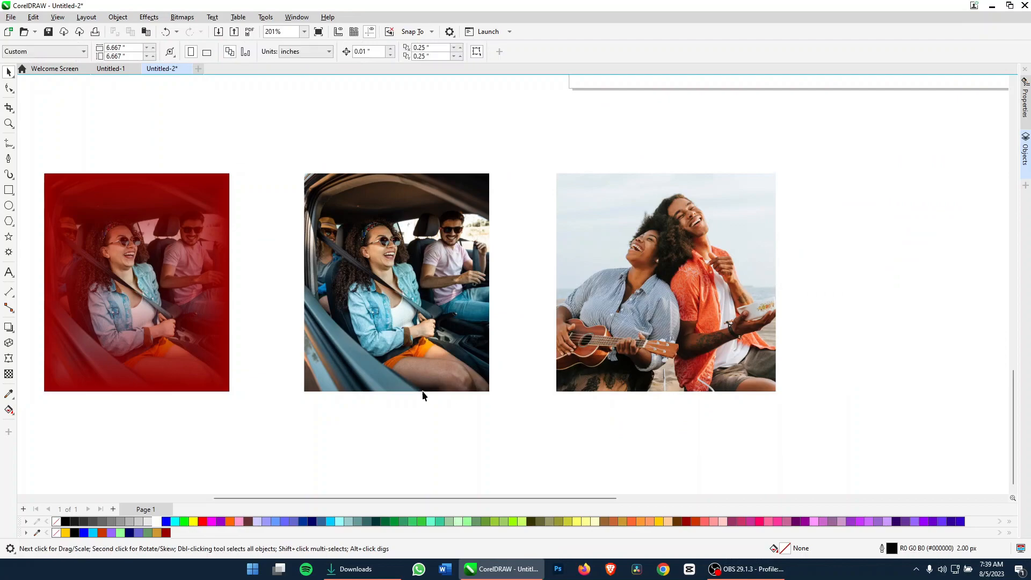
# Draw a 2.117 by 2.104 inch rectangle exactly over the couple photo, filled RGB 153, 51, 102 without an outline
pyautogui.moveTo(423, 392)
pyautogui.mouseDown()
pyautogui.moveTo(640, 389)
pyautogui.moveTo(437, 382)
pyautogui.mouseUp()
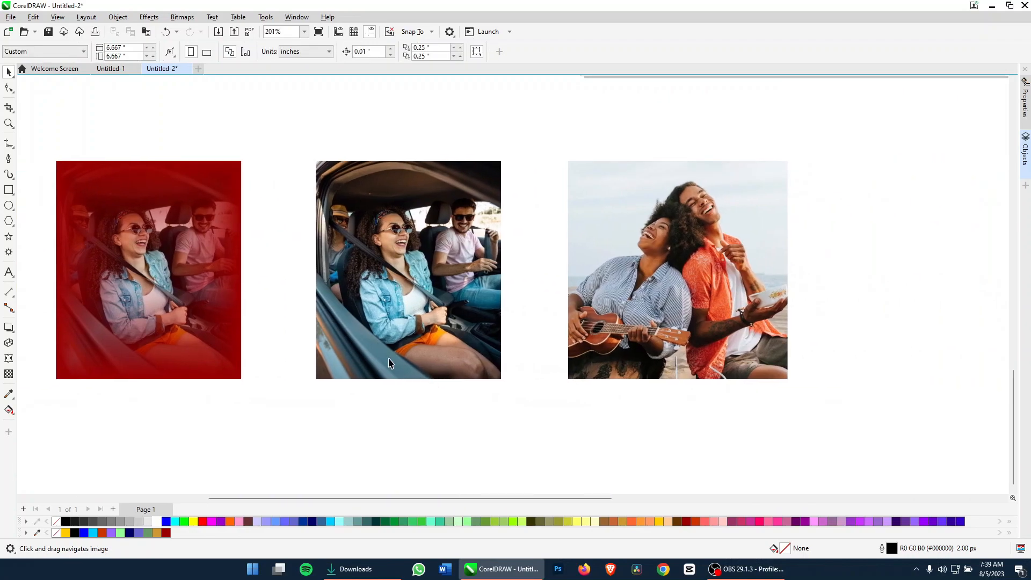
pyautogui.click(8, 190)
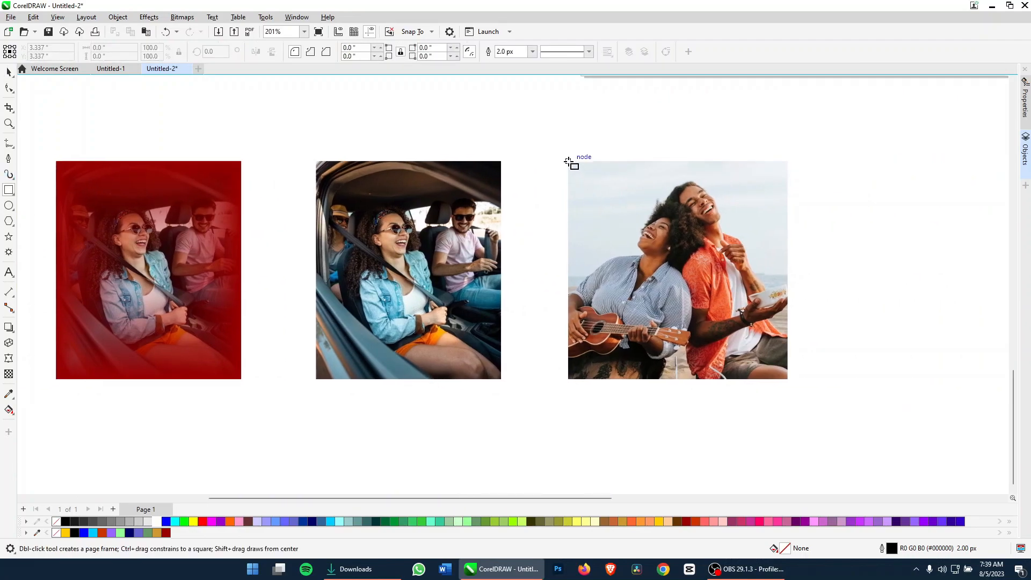
pyautogui.moveTo(569, 162); pyautogui.dragTo(788, 379)
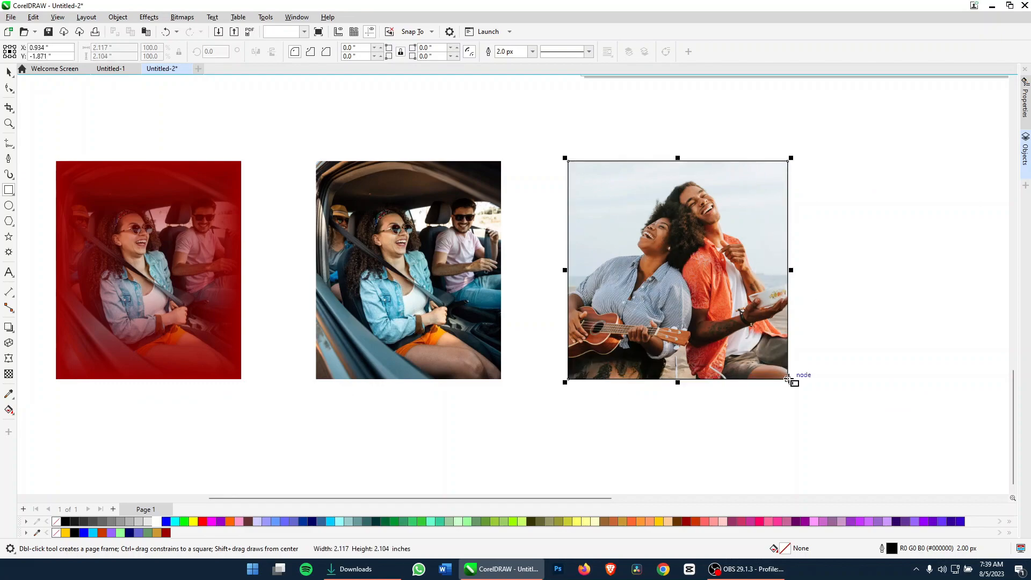
pyautogui.click(733, 522)
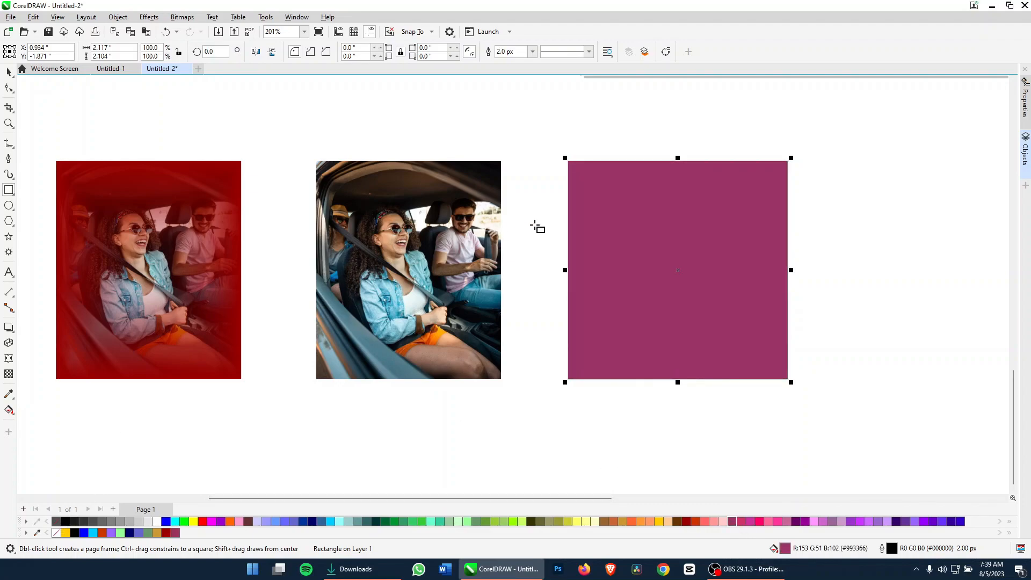
pyautogui.press('space')
pyautogui.click(852, 200)
pyautogui.click(687, 251)
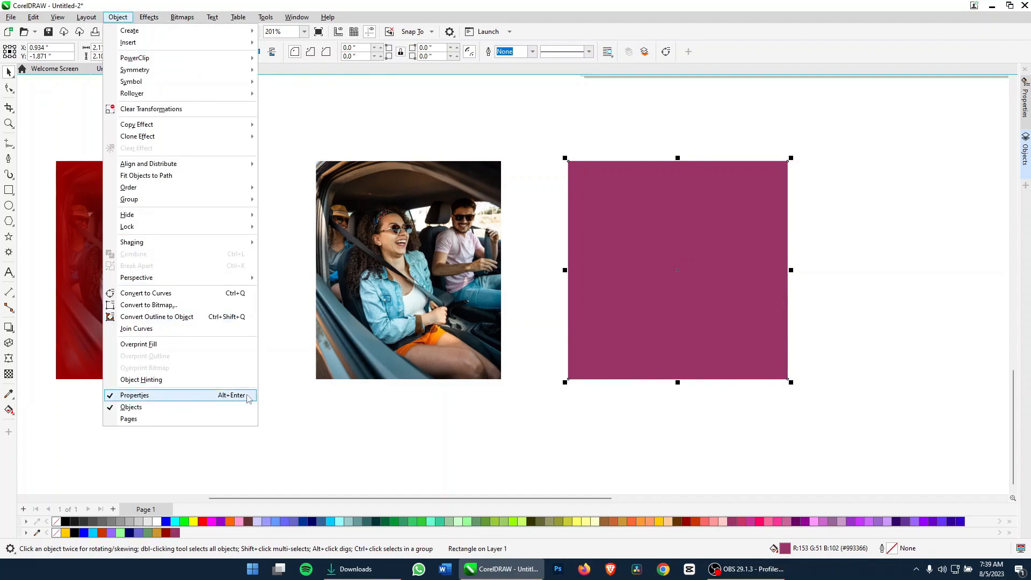
# Reset the open dockers so only the object properties remain, and display the magenta rectangle's transparency settings
pyautogui.click(215, 396)
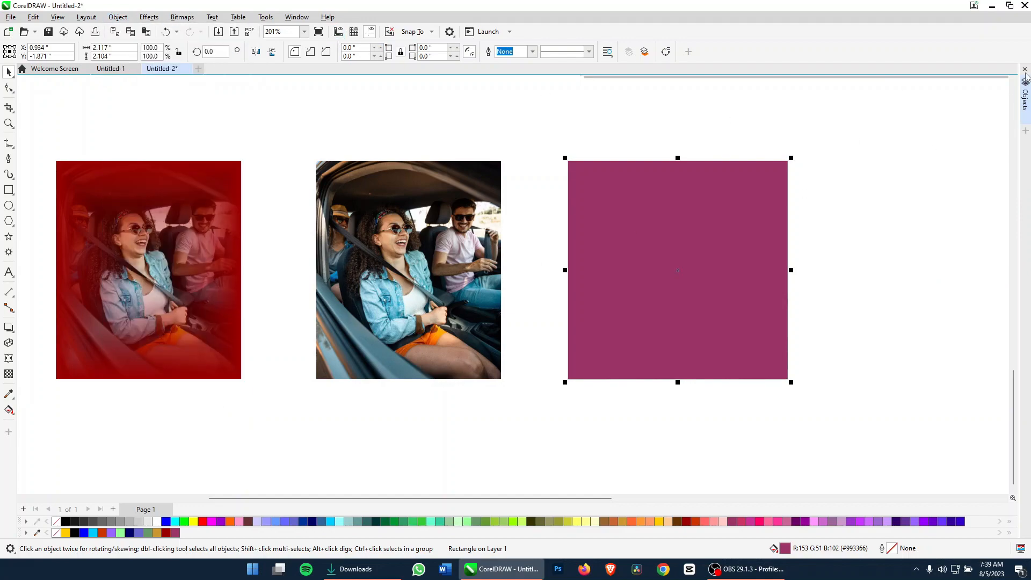
pyautogui.click(1025, 70)
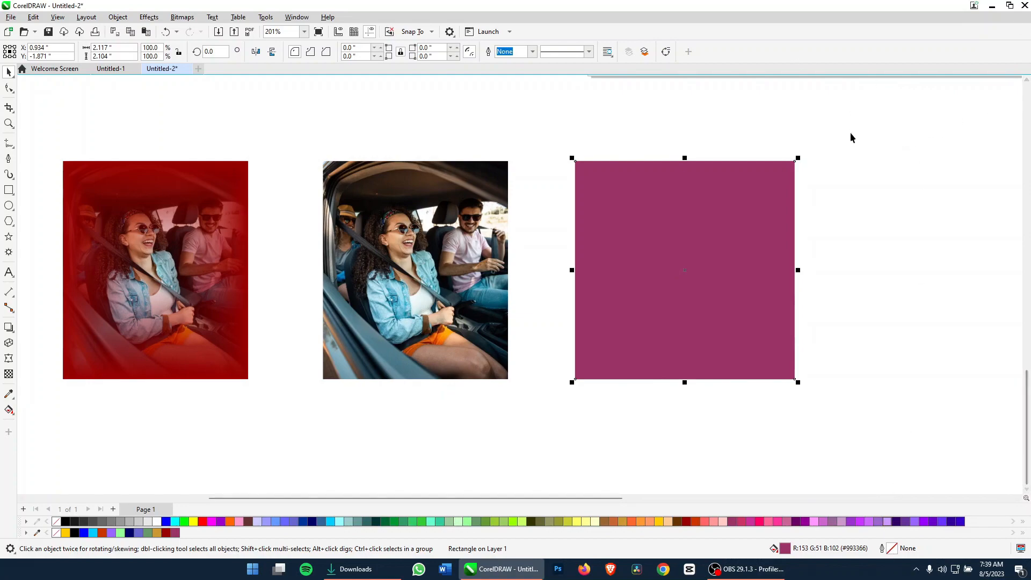
pyautogui.click(117, 17)
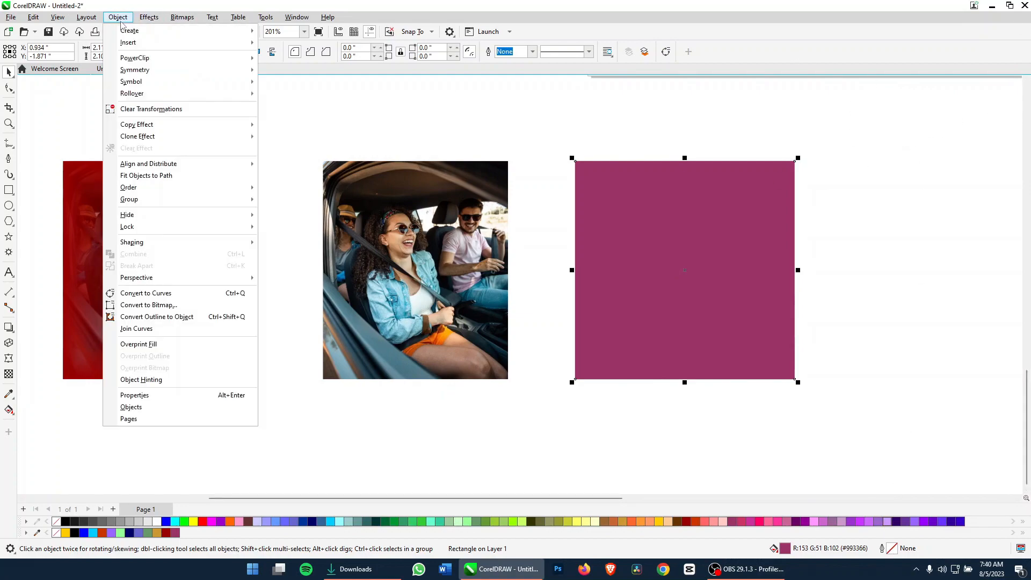
pyautogui.click(194, 398)
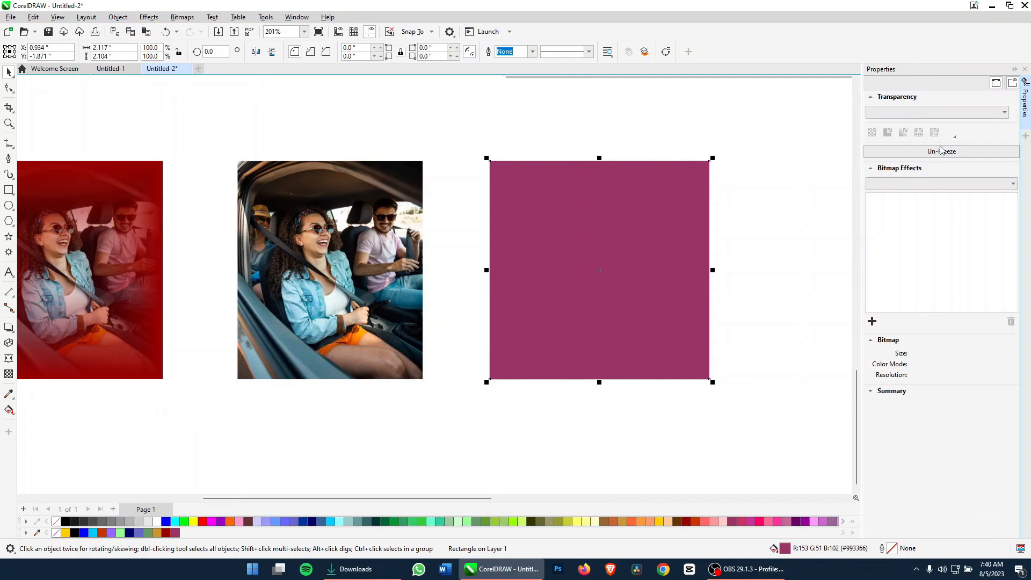
pyautogui.click(560, 219)
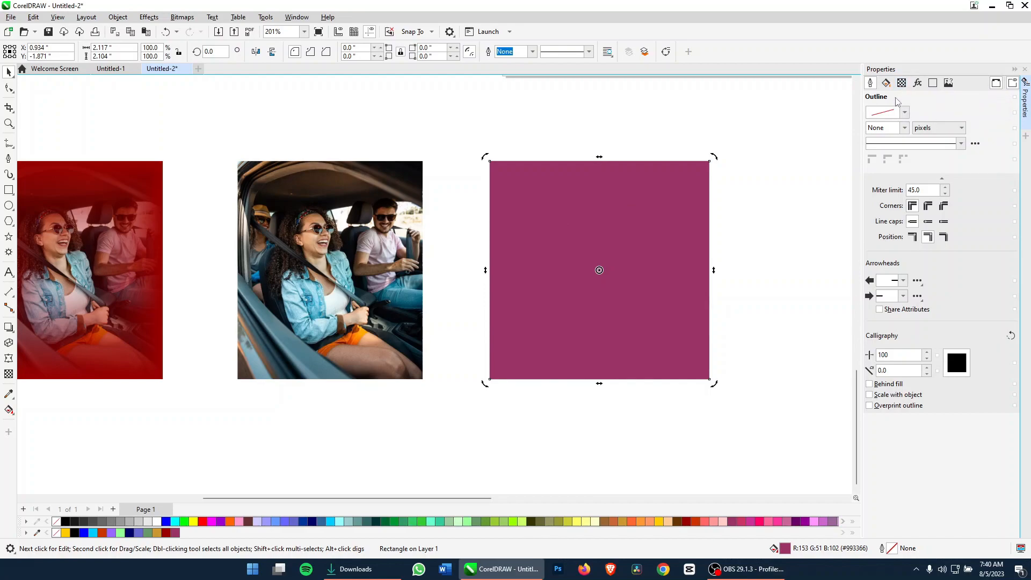
pyautogui.click(902, 82)
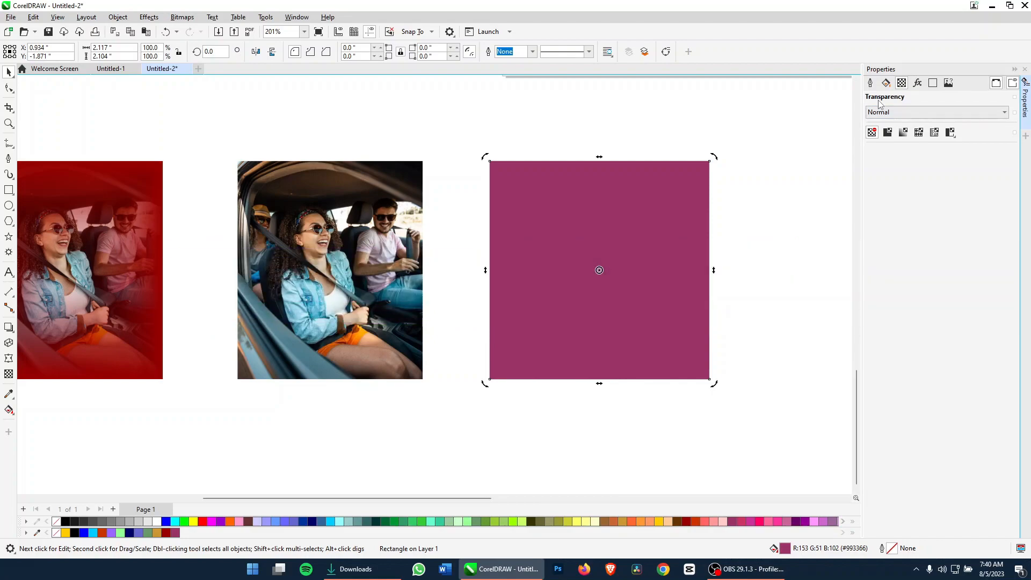
pyautogui.click(681, 200)
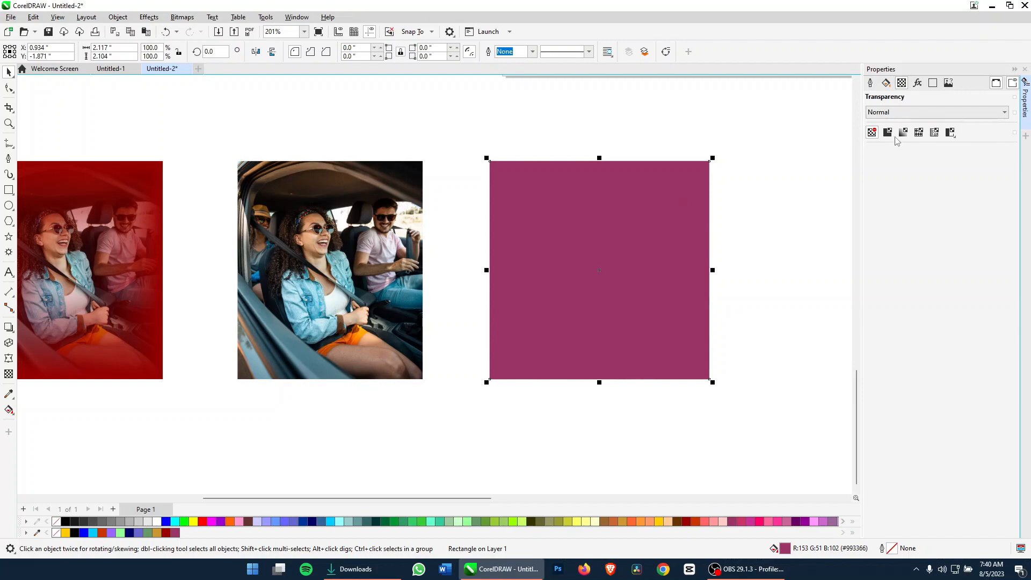
# Try the Add merge mode on the magenta rectangle, and test it by moving the rectangle partly over the car photo and undoing the move
pyautogui.click(897, 114)
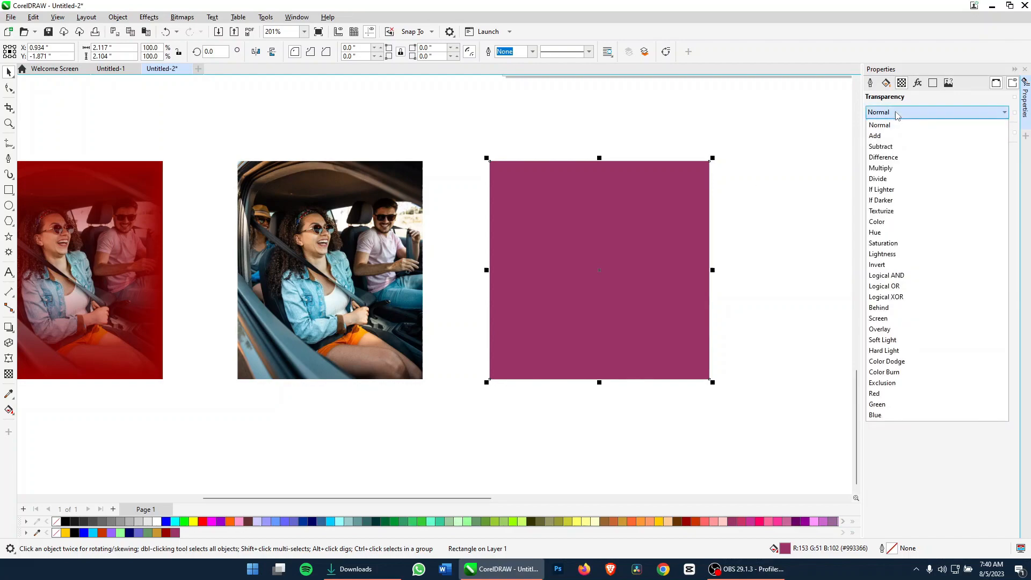
pyautogui.click(875, 136)
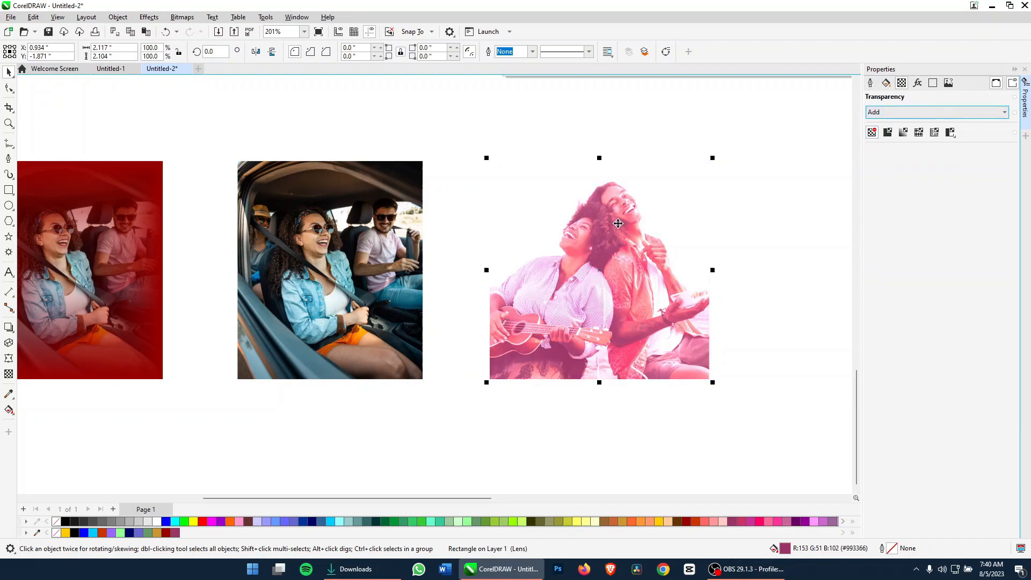
pyautogui.click(612, 215)
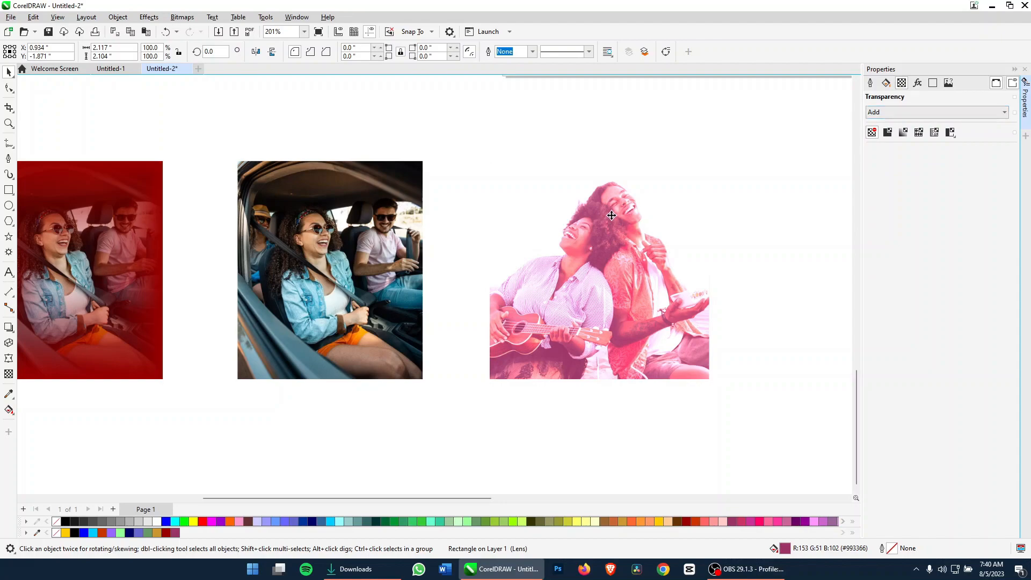
pyautogui.moveTo(612, 216); pyautogui.dragTo(501, 213)
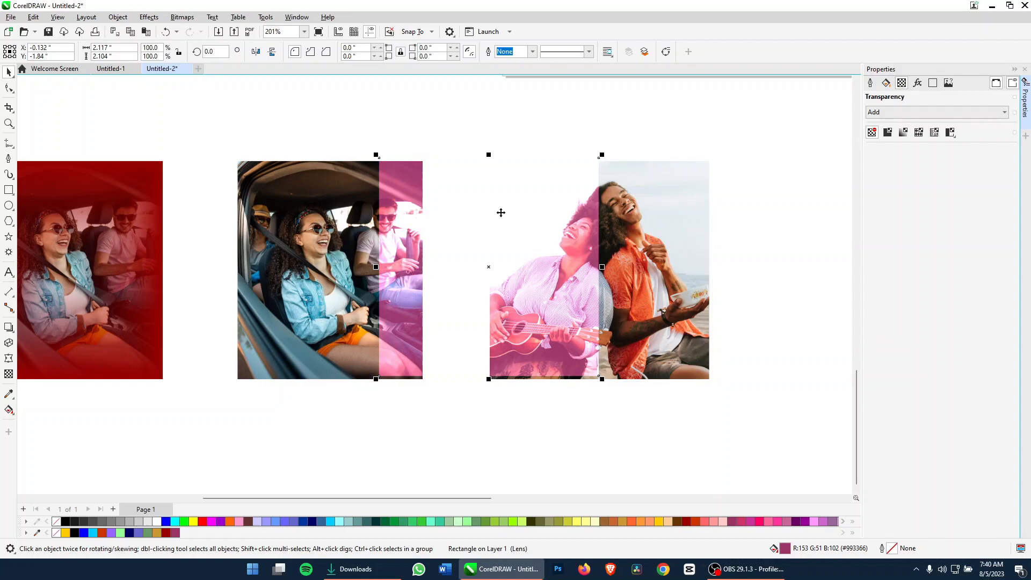
pyautogui.hotkey('ctrl', 'z')
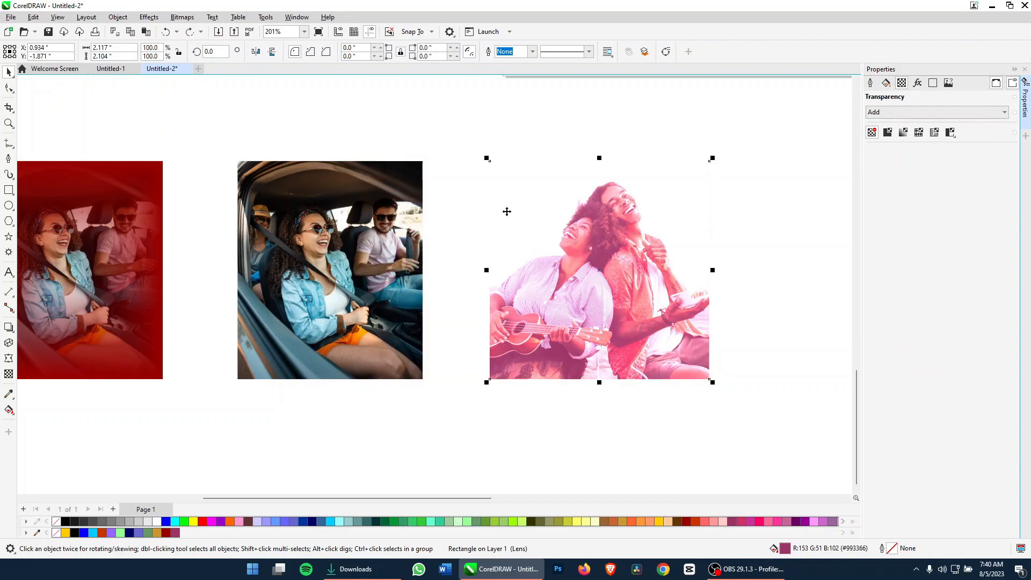
# Recolour the overlay to RGB 51, 102, 153, and compare the Subtract merge mode with Add
pyautogui.click(440, 521)
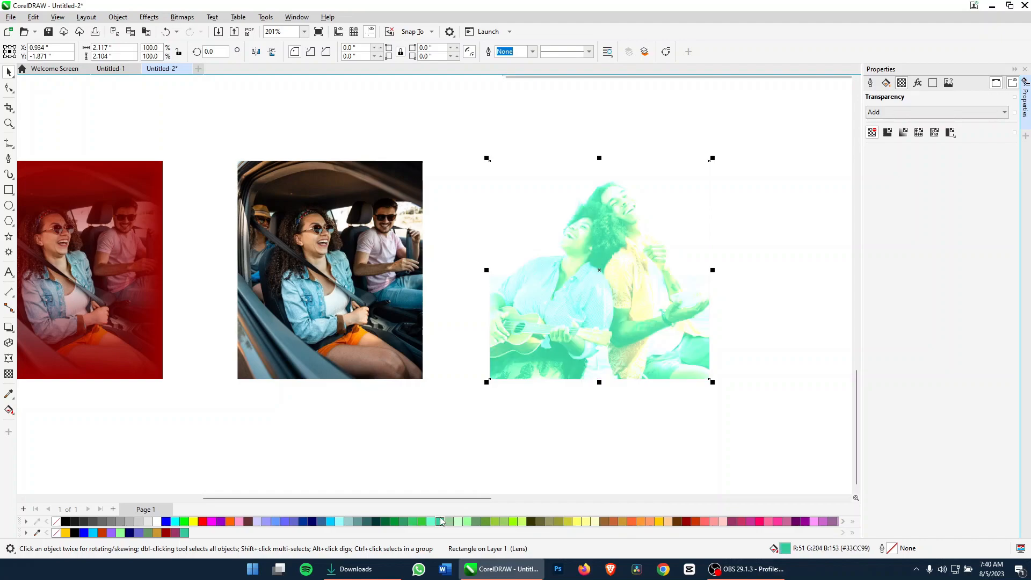
pyautogui.click(321, 523)
pyautogui.click(891, 115)
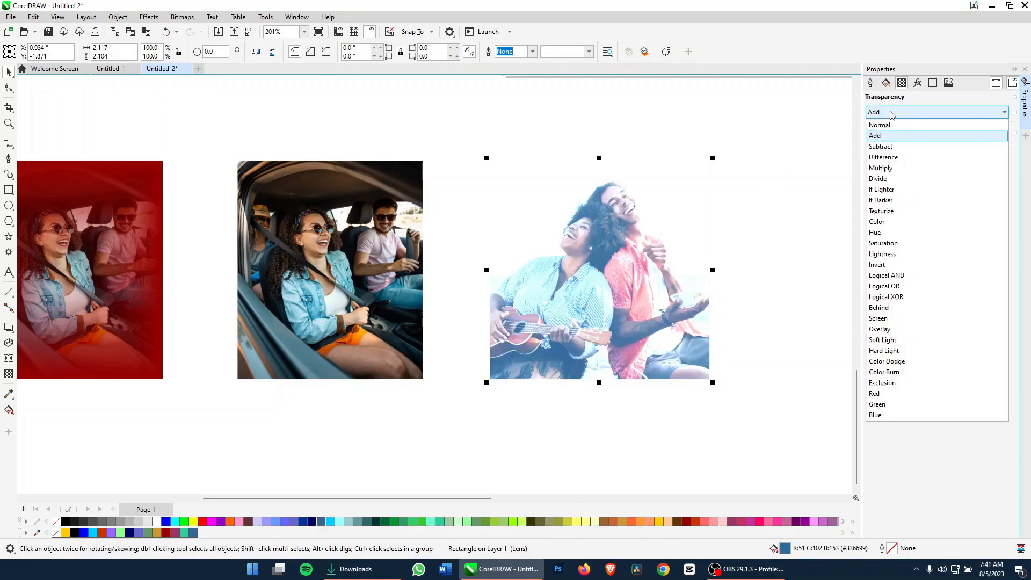
pyautogui.click(885, 144)
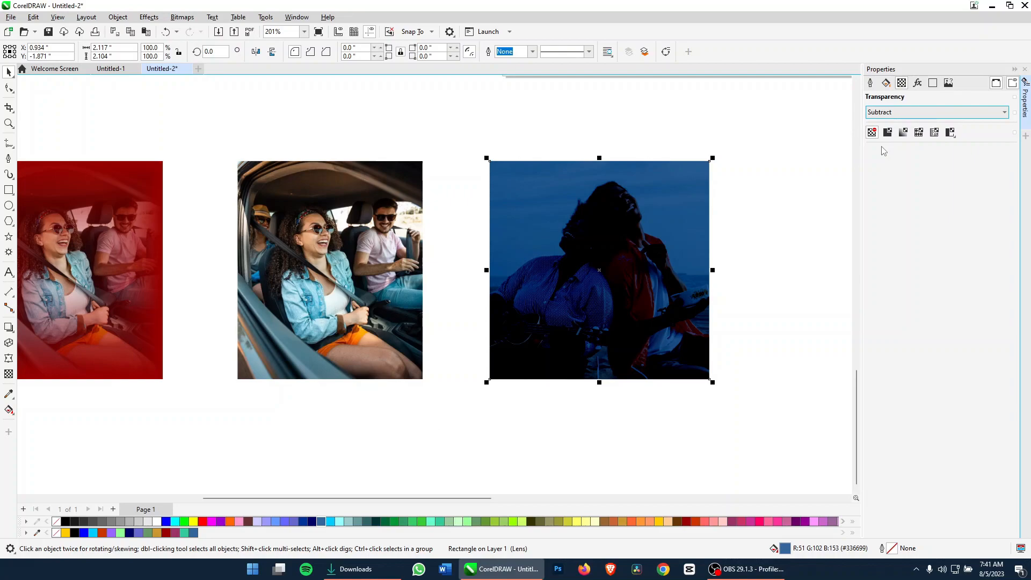
pyautogui.click(892, 113)
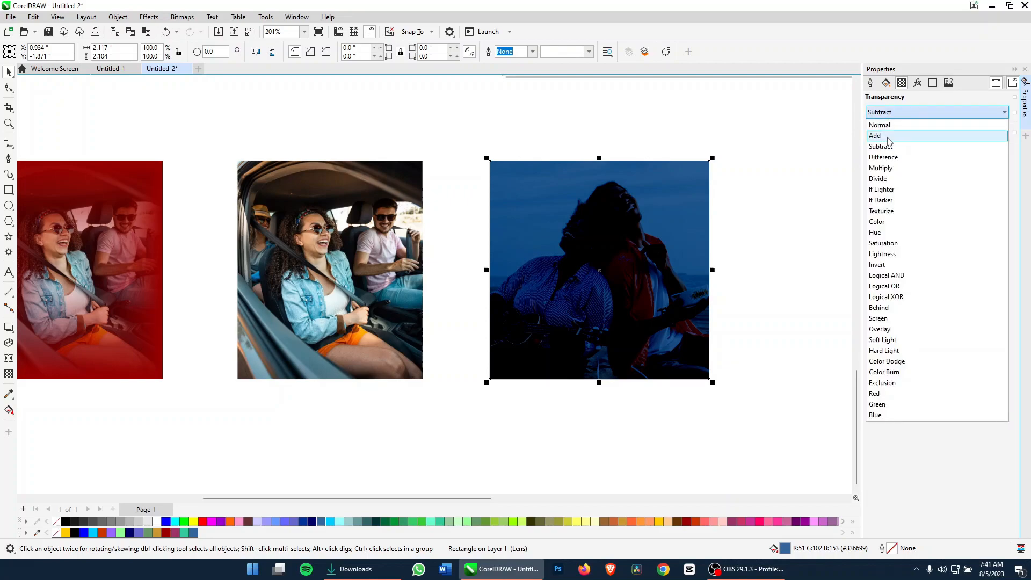
pyautogui.click(887, 132)
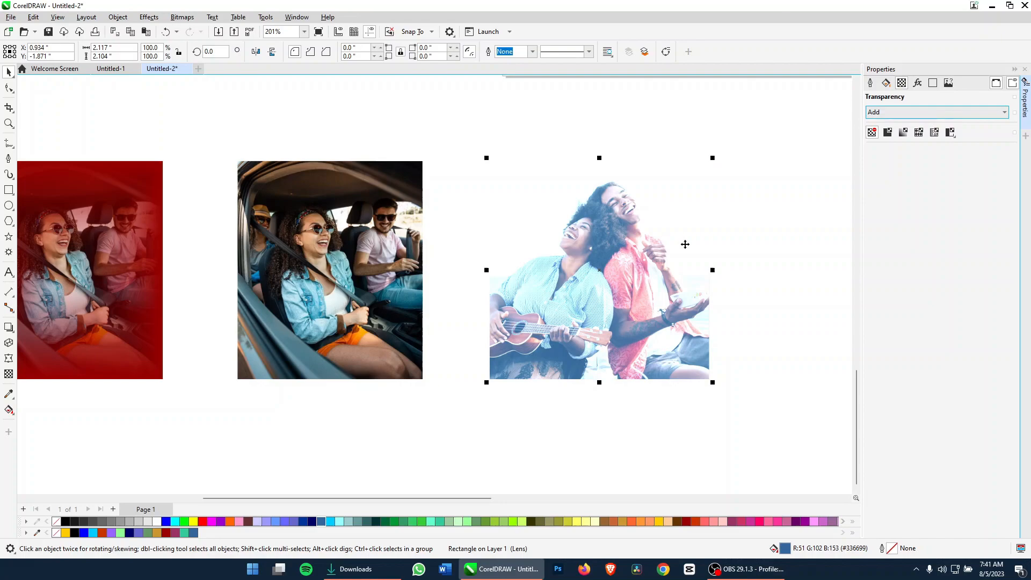
# Try the Subtract and Difference merge modes on the blue overlay, and return it to Add
pyautogui.click(928, 113)
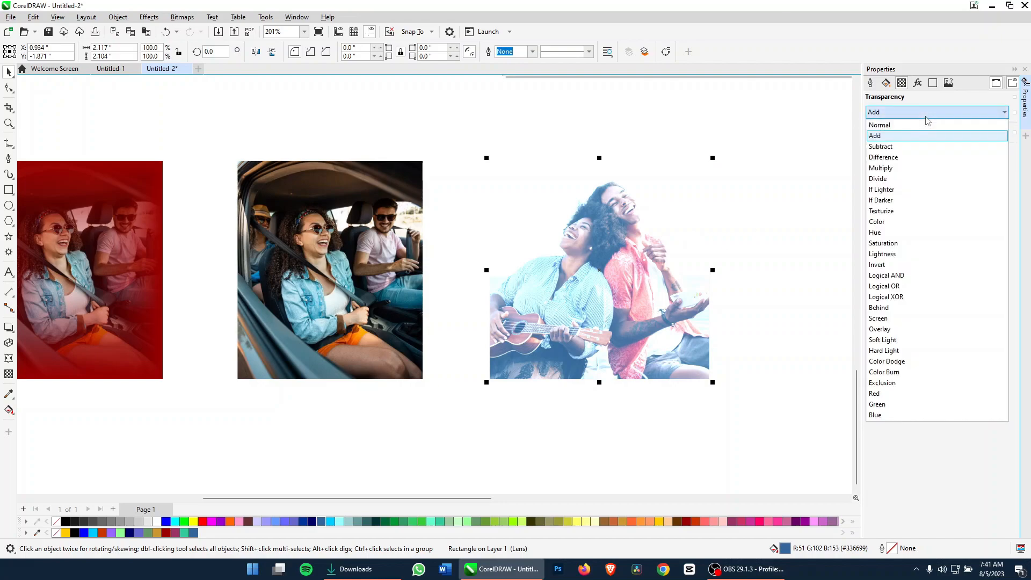
pyautogui.click(914, 143)
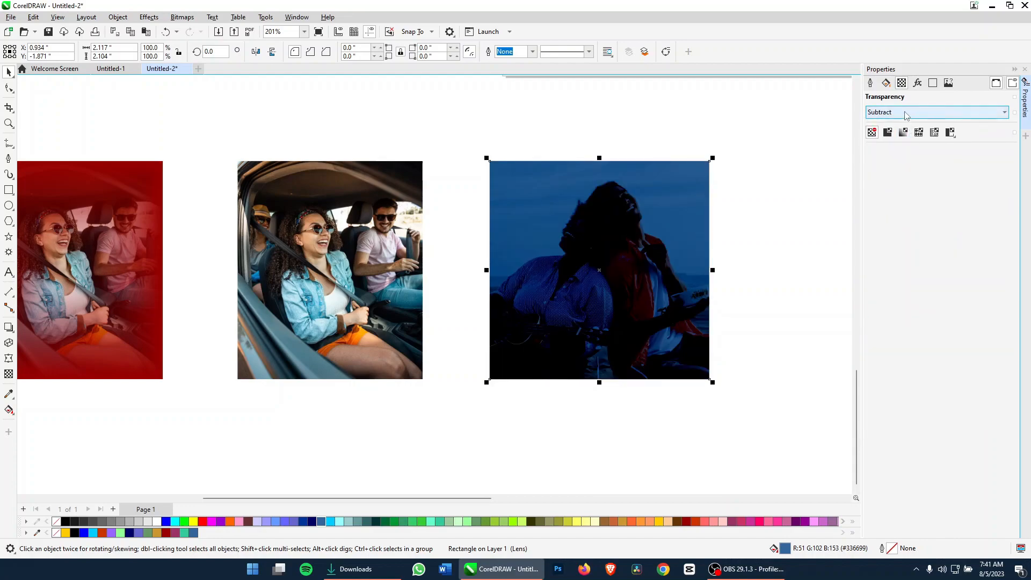
pyautogui.click(906, 115)
pyautogui.click(894, 157)
pyautogui.click(890, 112)
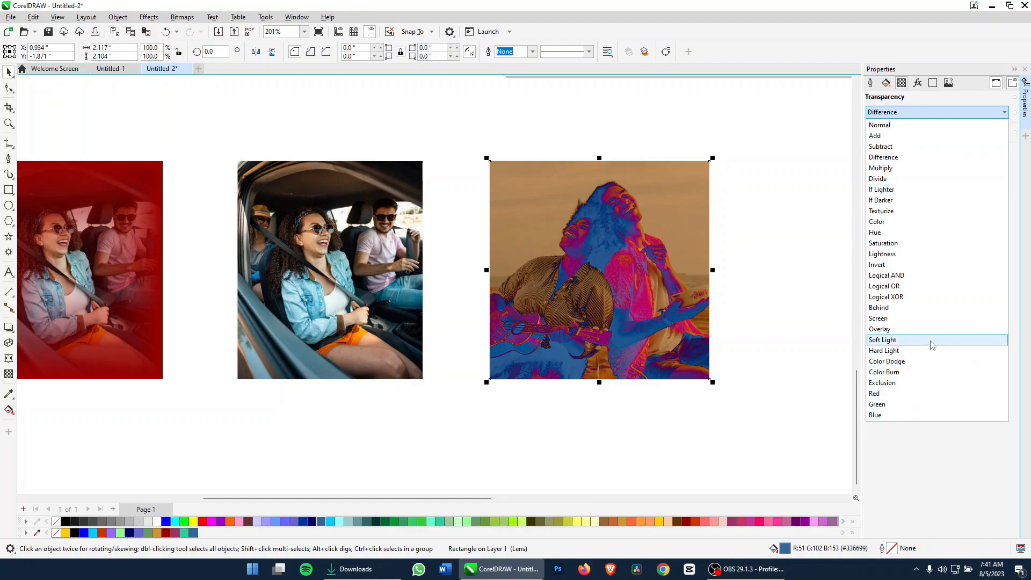
pyautogui.click(886, 137)
# Try the Screen merge mode on the blue overlay, and settle on Overlay
pyautogui.click(887, 112)
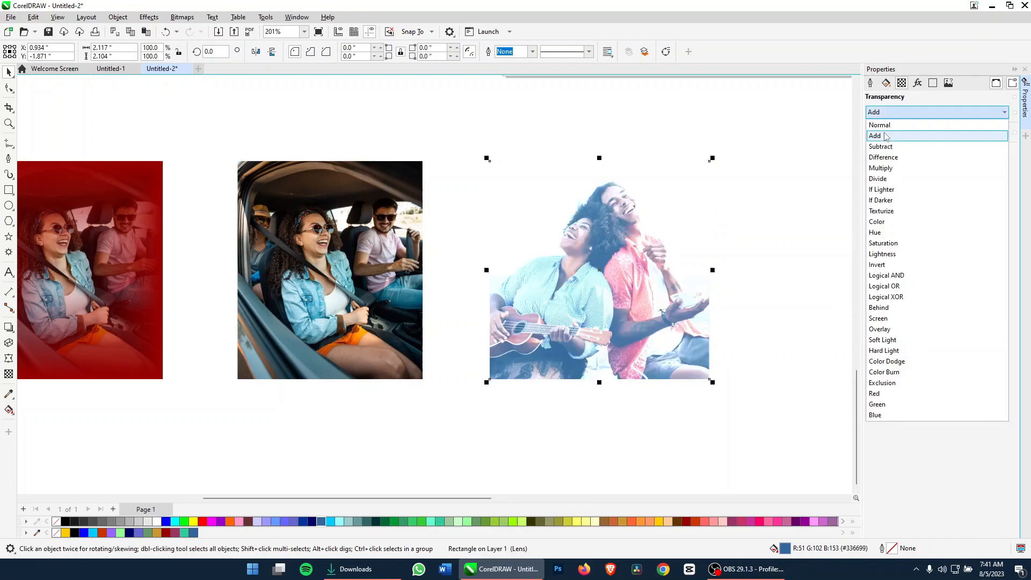
pyautogui.click(879, 322)
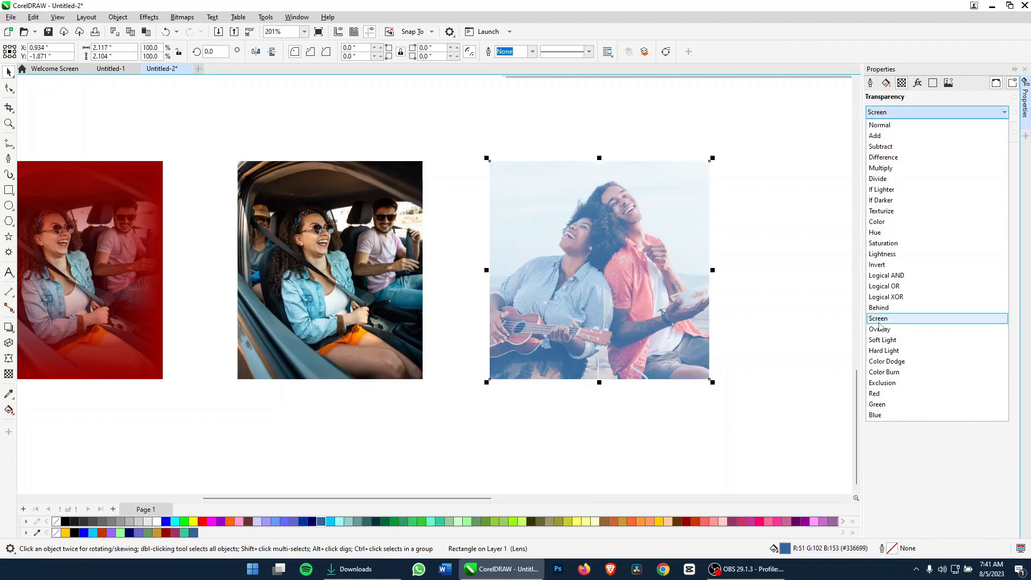
pyautogui.click(882, 330)
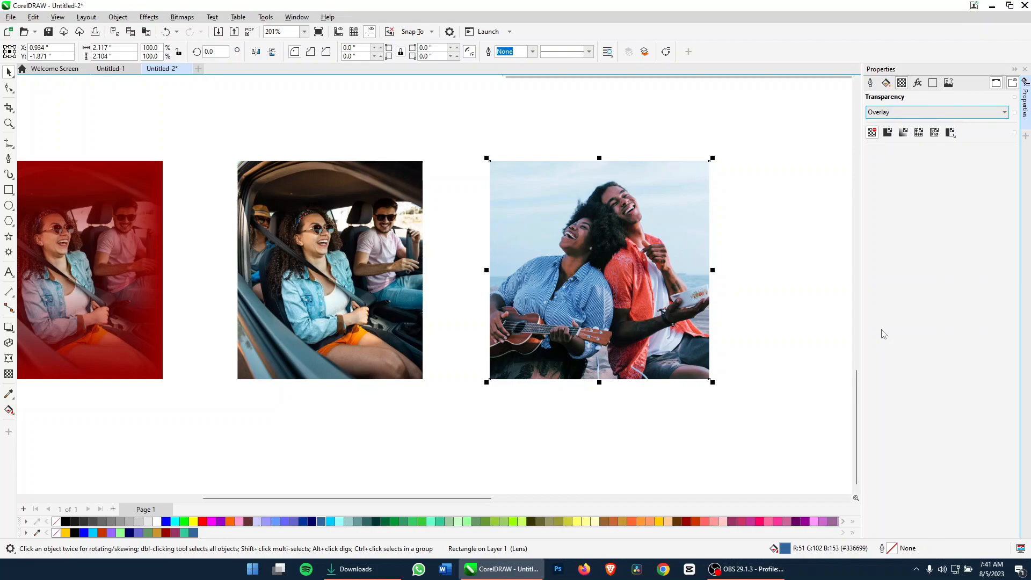
# Shift the blue overlay diagonally up and right to X 1.184, Y -1.621 inches, so part of the couple photo is uncovered
pyautogui.click(652, 285)
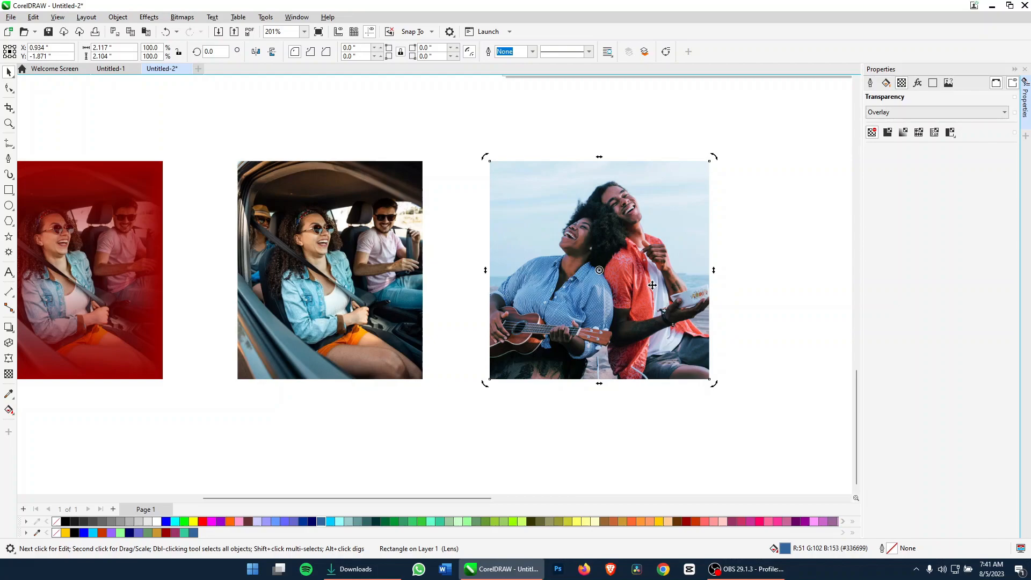
pyautogui.moveTo(652, 285); pyautogui.dragTo(678, 257)
pyautogui.click(708, 168)
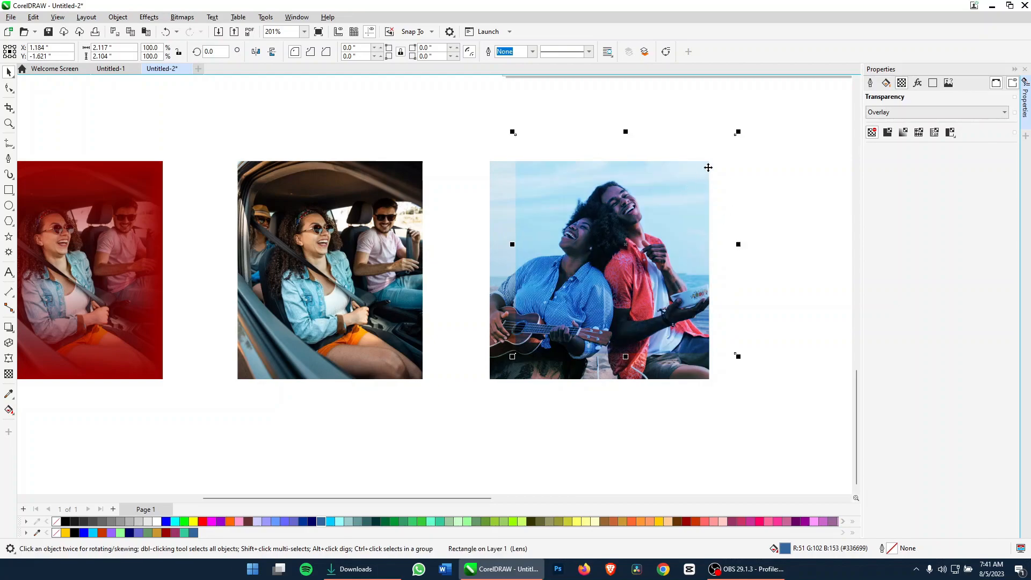
# Shrink the blue overlay to about 1.006 × 1.0 inches, place it at X 0.93, Y -2.19 inches, and recolour it RGB 255, 102, 51
pyautogui.moveTo(744, 132); pyautogui.dragTo(690, 187)
pyautogui.moveTo(643, 255); pyautogui.dragTo(617, 314)
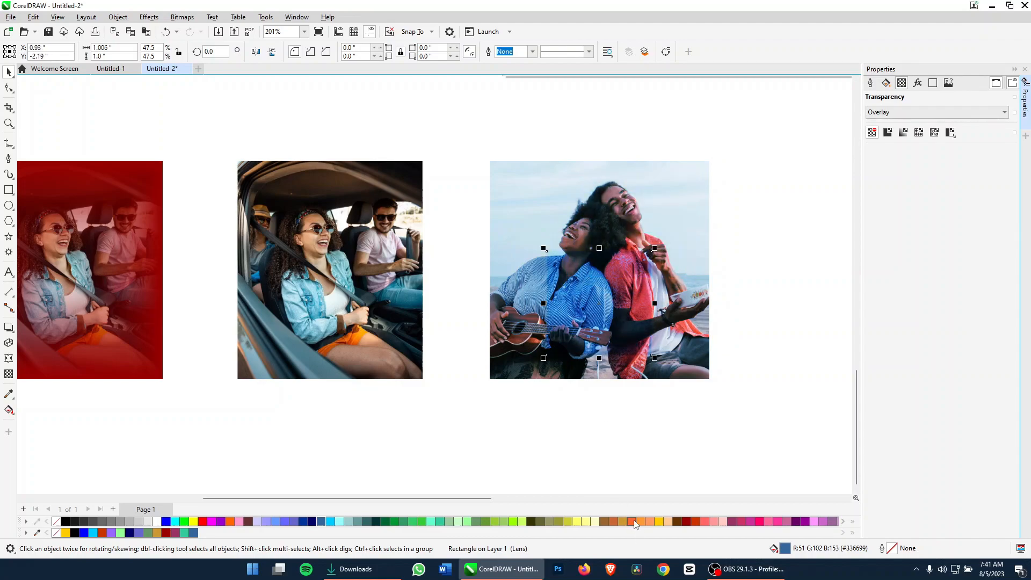
pyautogui.click(632, 521)
# Move the purple overlay right to X 4.424 inches, and copy the floating market photo to the empty area at X 6.164, Y -4.843 inches
pyautogui.scroll(-4, 573, 337)
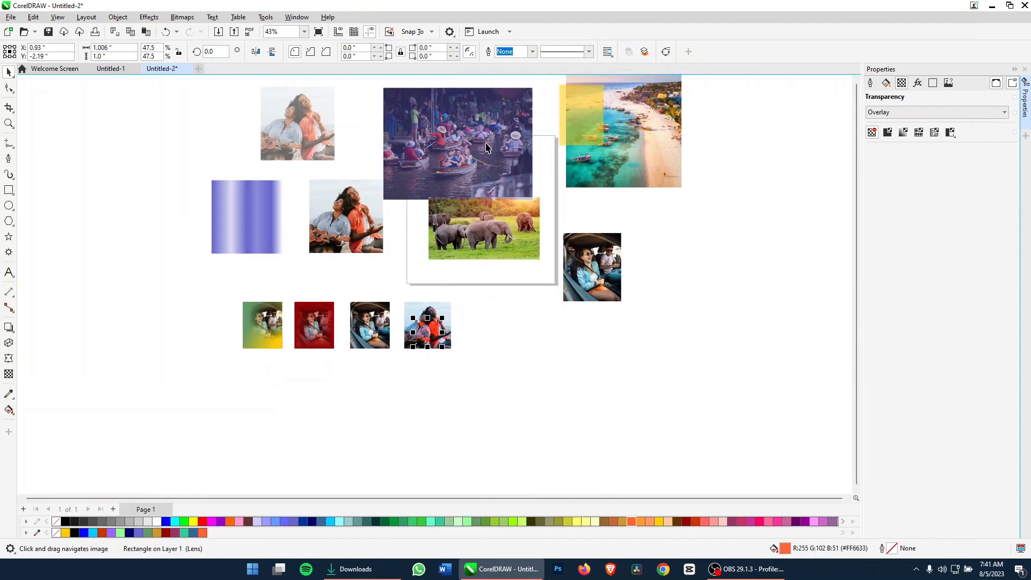
pyautogui.click(455, 154)
pyautogui.moveTo(456, 154); pyautogui.dragTo(503, 153)
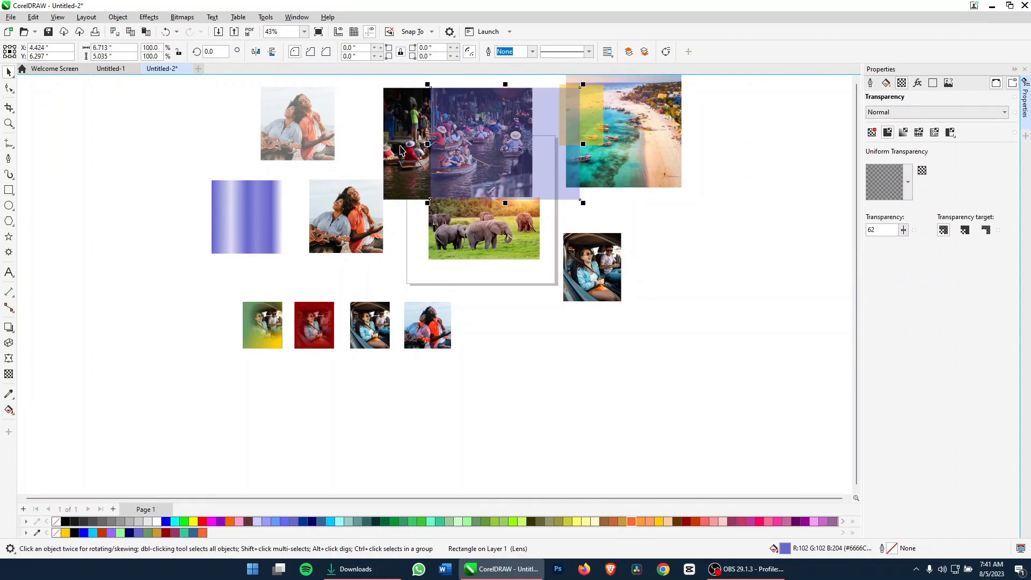
pyautogui.moveTo(407, 157); pyautogui.dragTo(399, 348)
# Draw a 6.713 × 5.035 inch rectangle exactly over the copied market photo and fill it with orange
pyautogui.scroll(2, 494, 390)
pyautogui.click(8, 190)
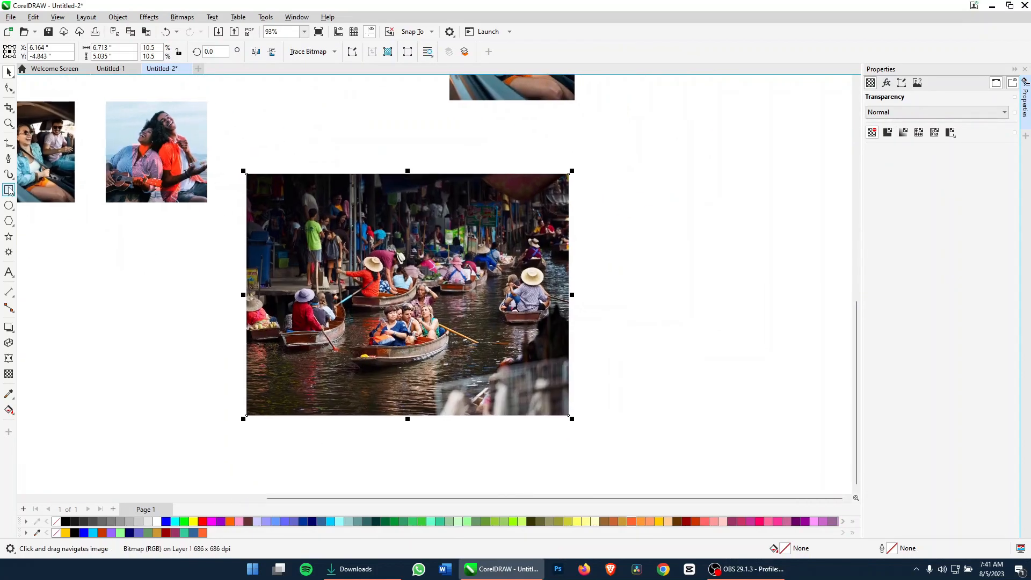
pyautogui.moveTo(246, 175); pyautogui.dragTo(571, 417)
pyautogui.press('space')
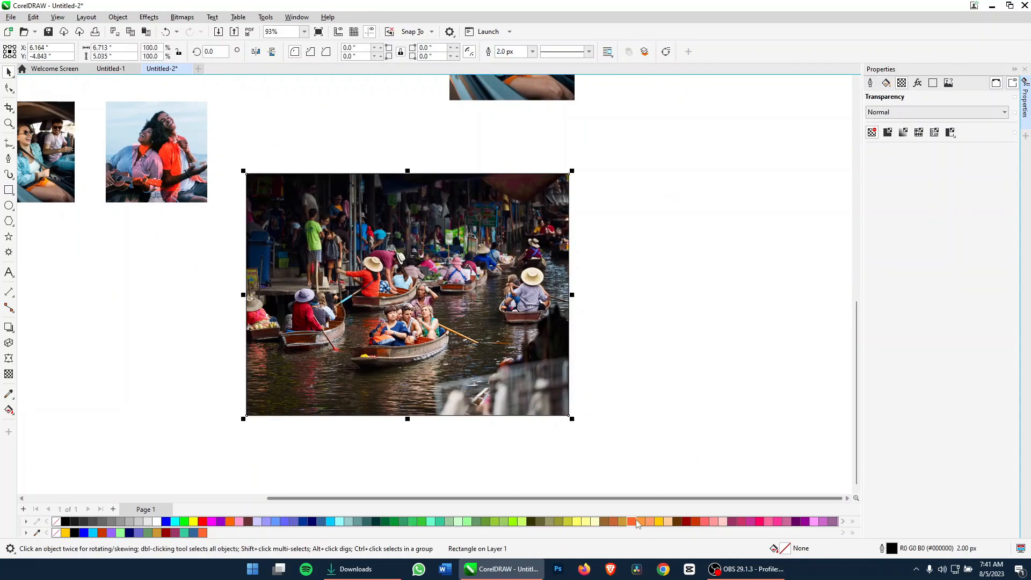
pyautogui.click(634, 525)
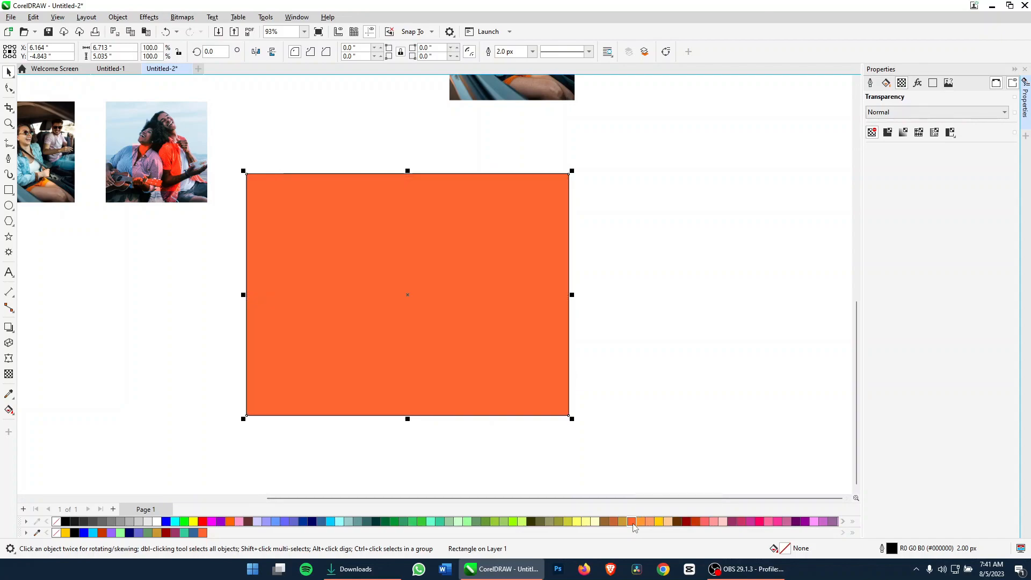
# Give the rectangle a horizontal linear fountain fill from orange to dark purple, and remove its outline
pyautogui.press('g')
pyautogui.moveTo(304, 339); pyautogui.dragTo(529, 337)
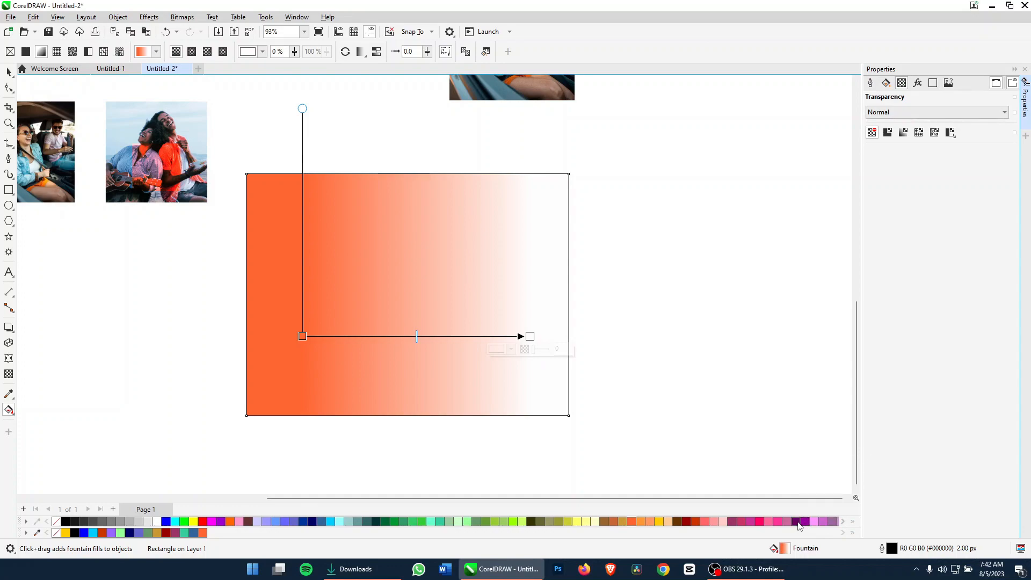
pyautogui.click(799, 524)
pyautogui.click(385, 281)
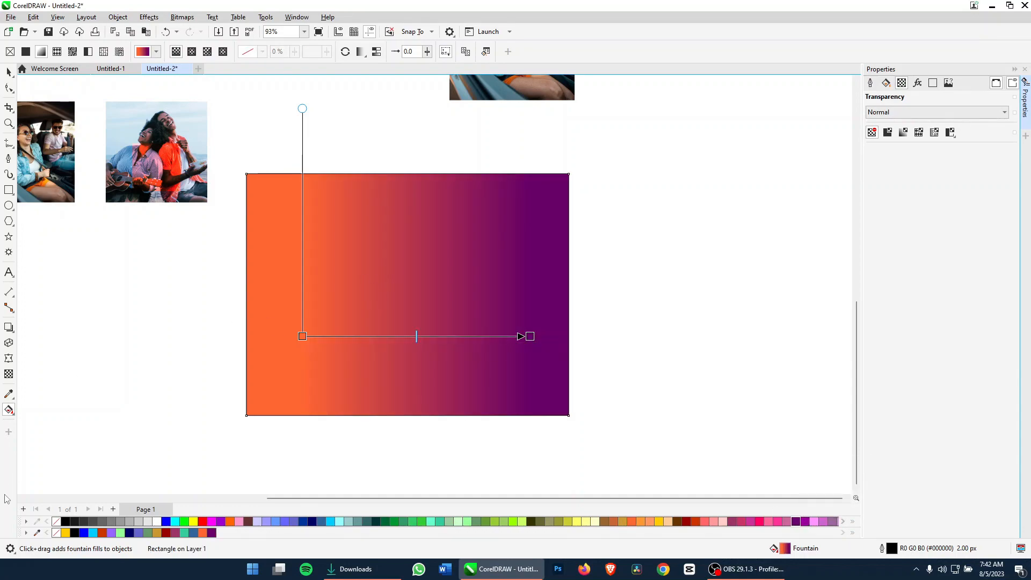
pyautogui.press('space')
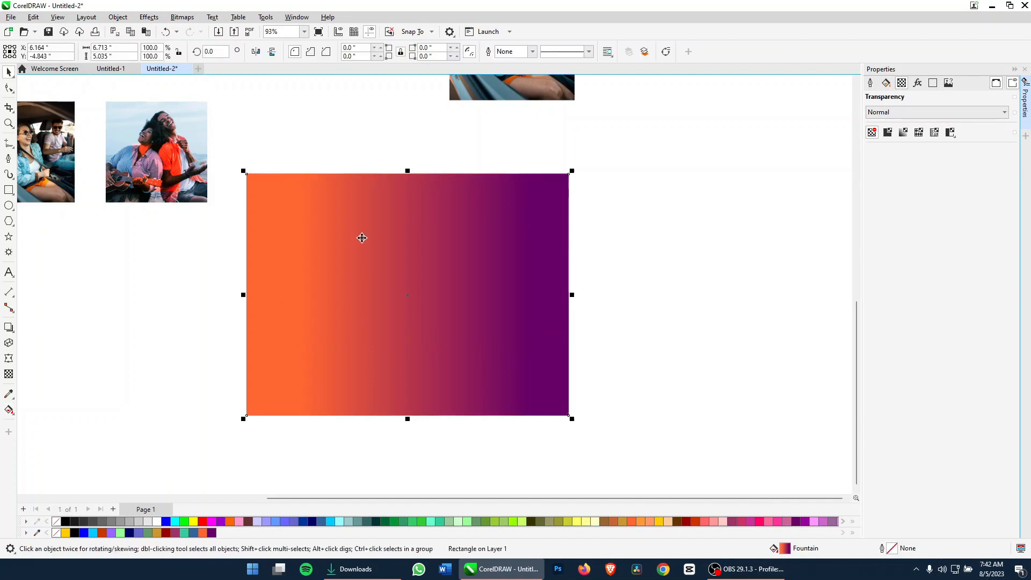
# Set the gradient rectangle's transparency merge mode to Add, and inspect the blend with the market photo up close
pyautogui.click(362, 237)
pyautogui.click(884, 112)
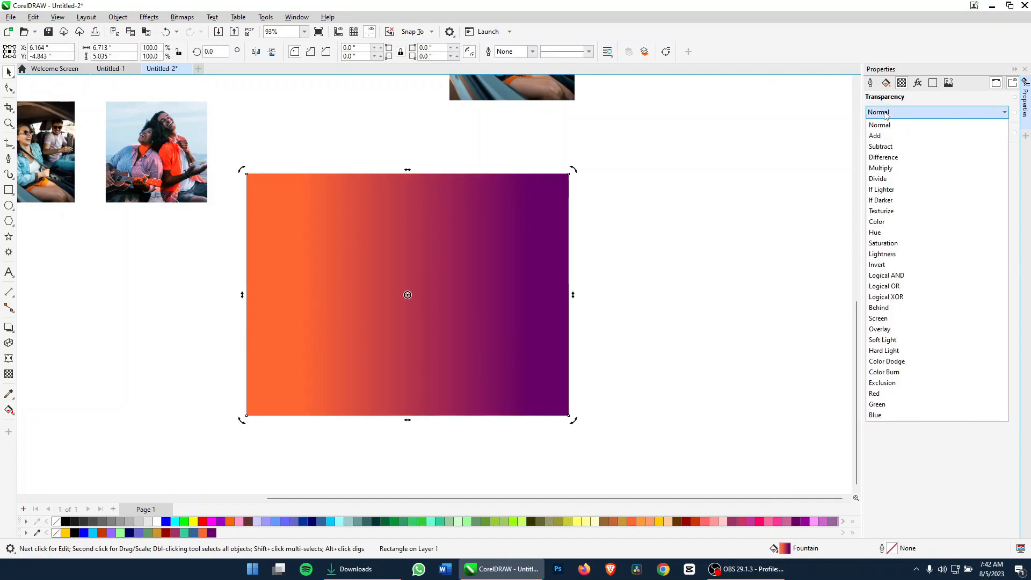
pyautogui.click(883, 136)
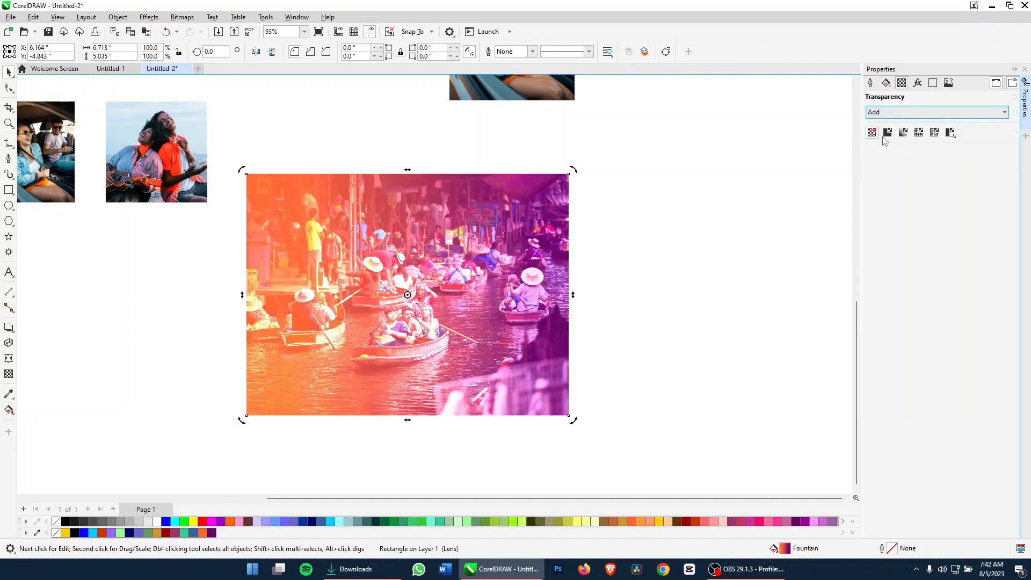
pyautogui.click(640, 260)
pyautogui.scroll(2, 336, 338)
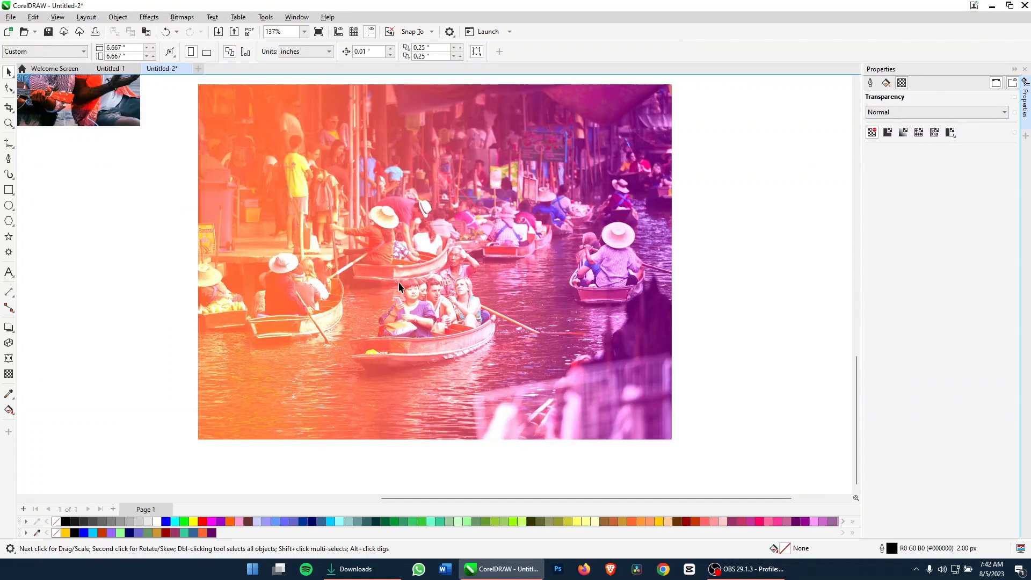
pyautogui.moveTo(401, 285); pyautogui.dragTo(424, 298)
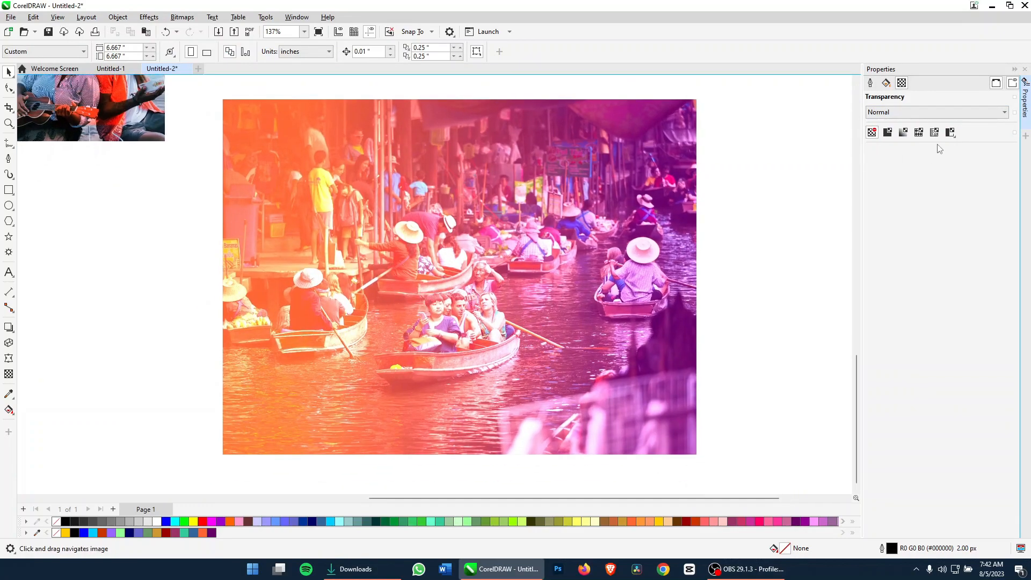
# Try the Overlay, Subtract, Lightness and Screen merge modes on the gradient rectangle
pyautogui.click(523, 232)
pyautogui.click(917, 112)
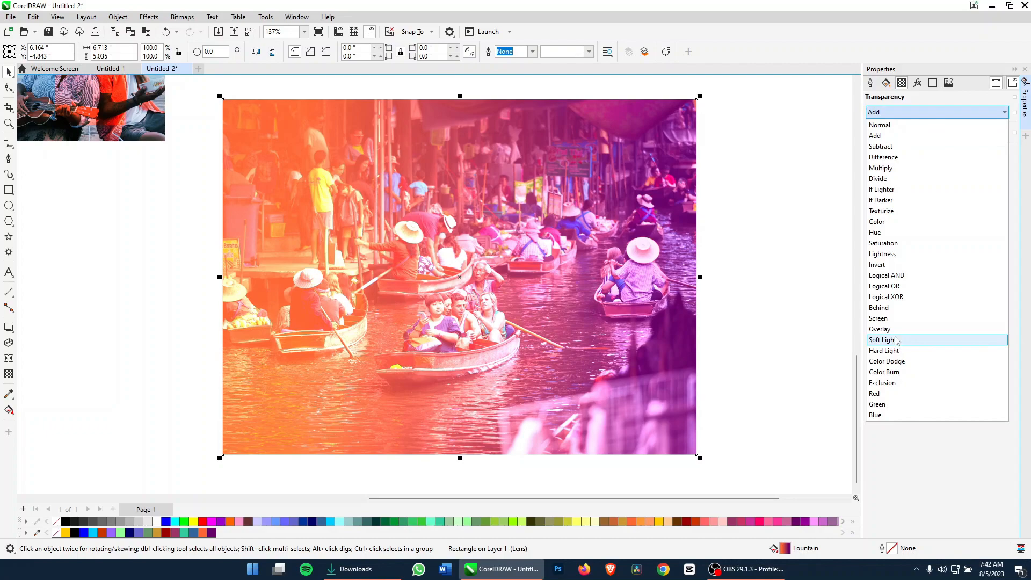
pyautogui.click(896, 335)
pyautogui.click(907, 112)
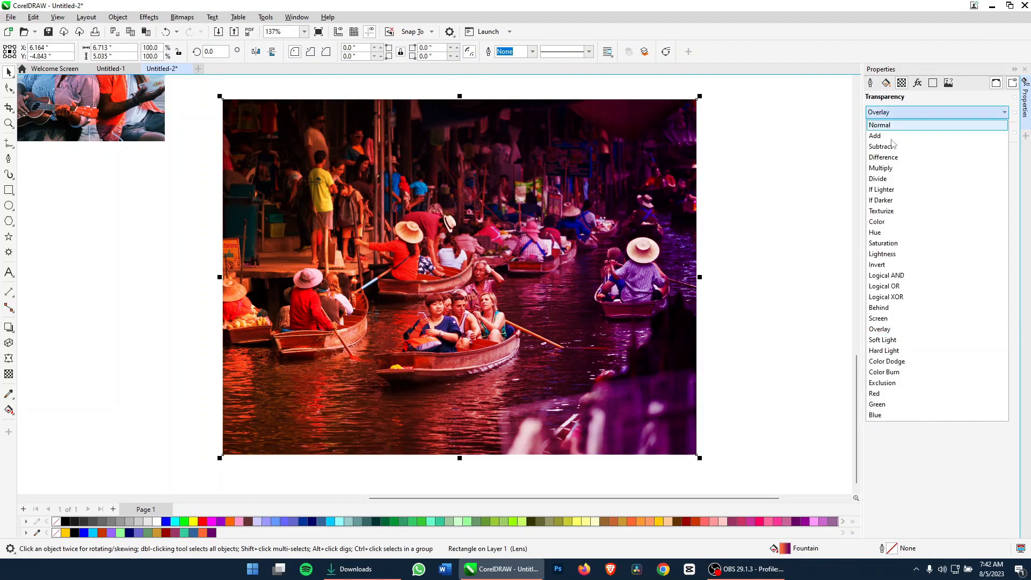
pyautogui.click(889, 146)
pyautogui.click(892, 112)
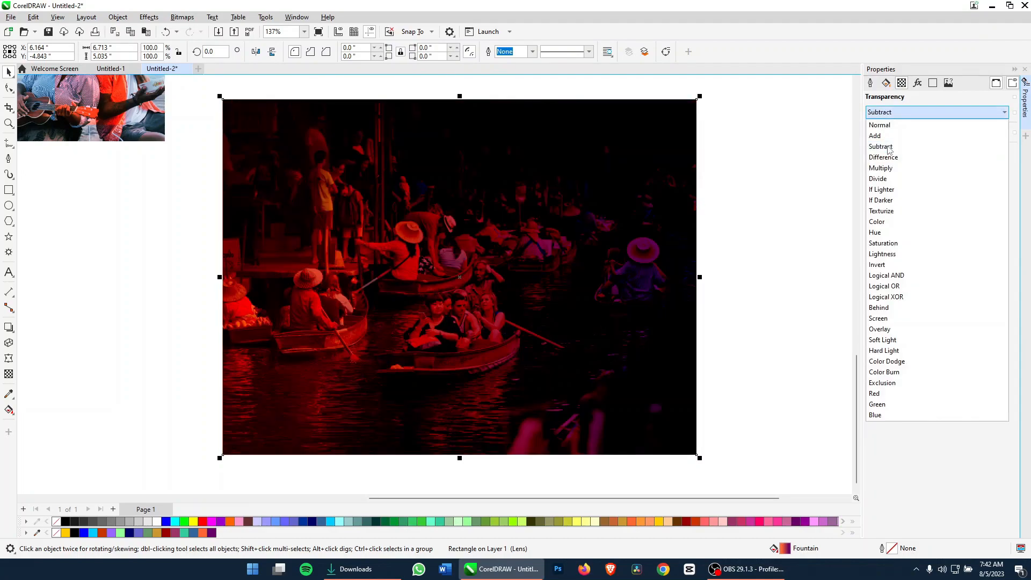
pyautogui.click(891, 258)
pyautogui.click(892, 112)
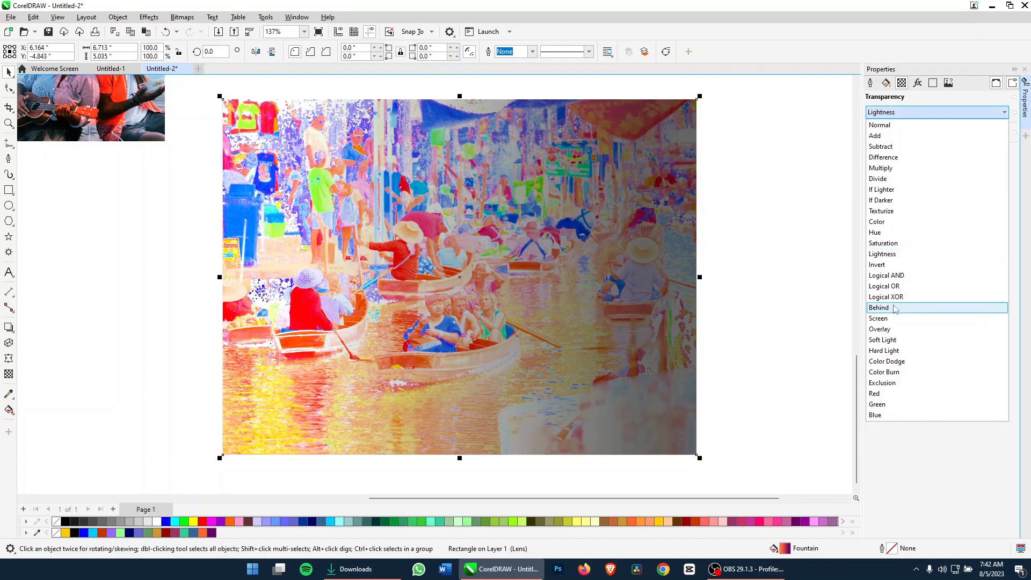
pyautogui.click(896, 320)
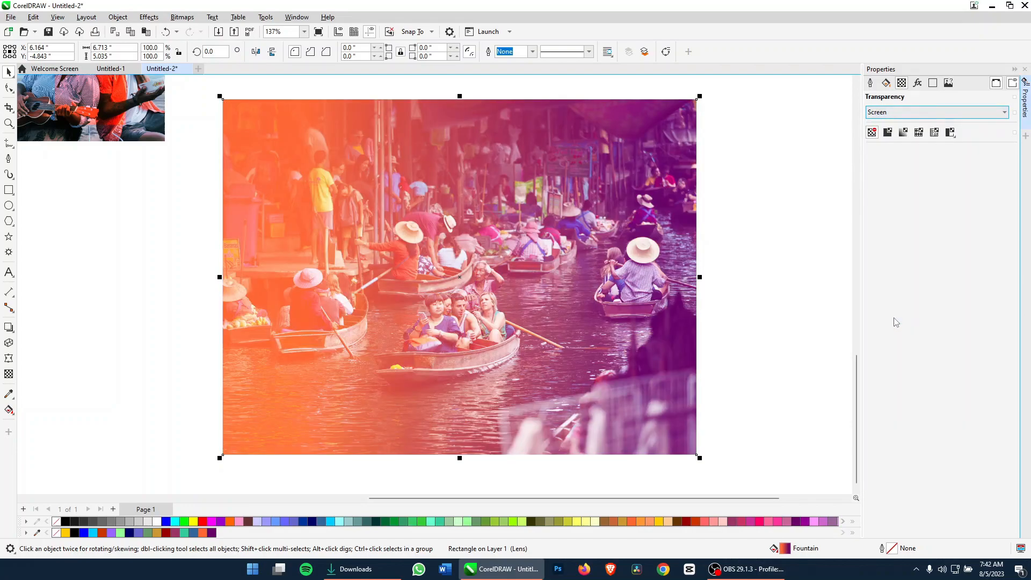
# Try the Overlay and Soft Light merge modes on the gradient rectangle, return it to Add, and deselect it
pyautogui.click(892, 112)
pyautogui.click(881, 330)
pyautogui.click(892, 113)
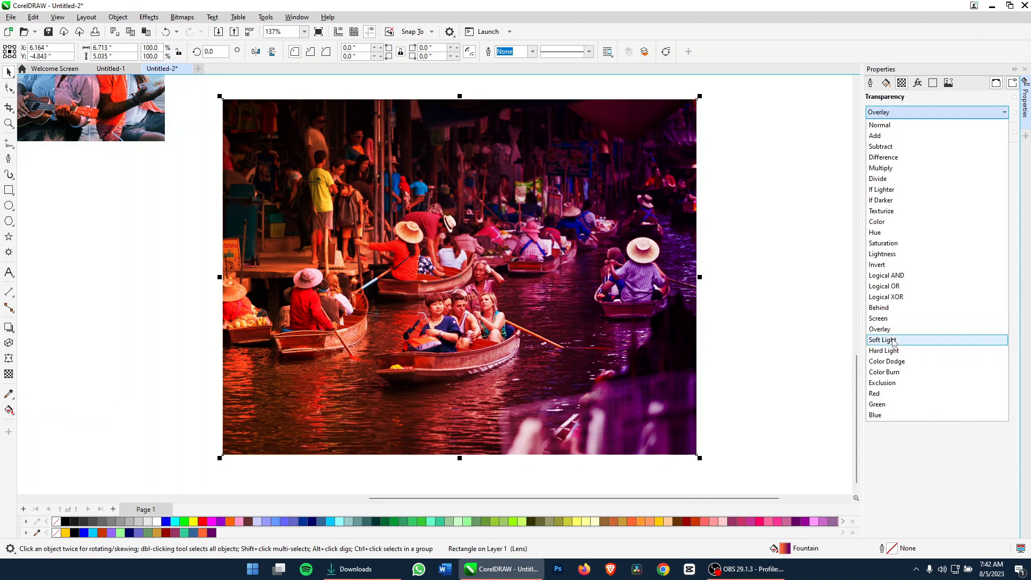
pyautogui.click(894, 342)
pyautogui.click(892, 112)
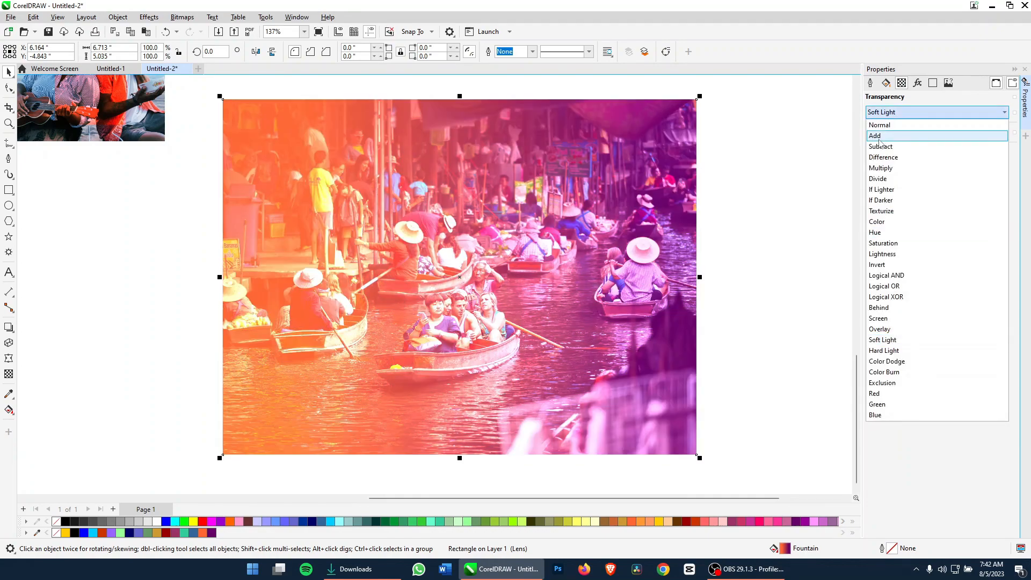
pyautogui.click(884, 120)
pyautogui.click(748, 302)
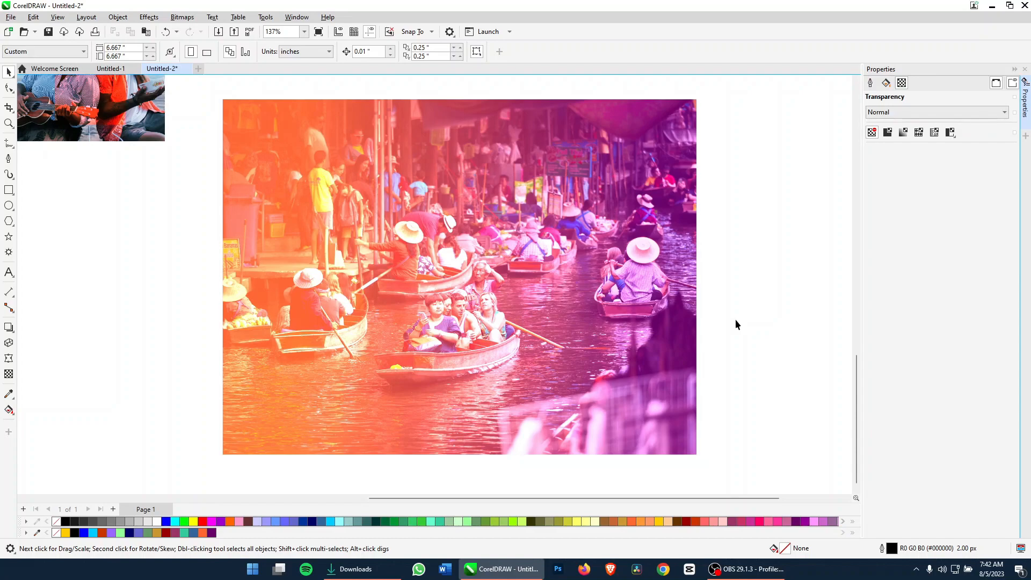
pyautogui.click(897, 112)
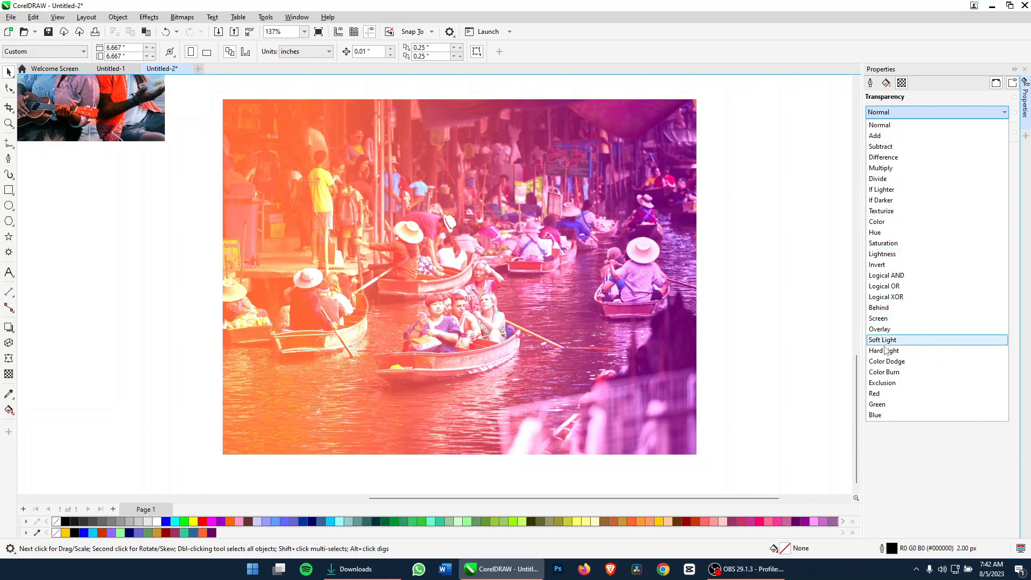
pyautogui.click(727, 368)
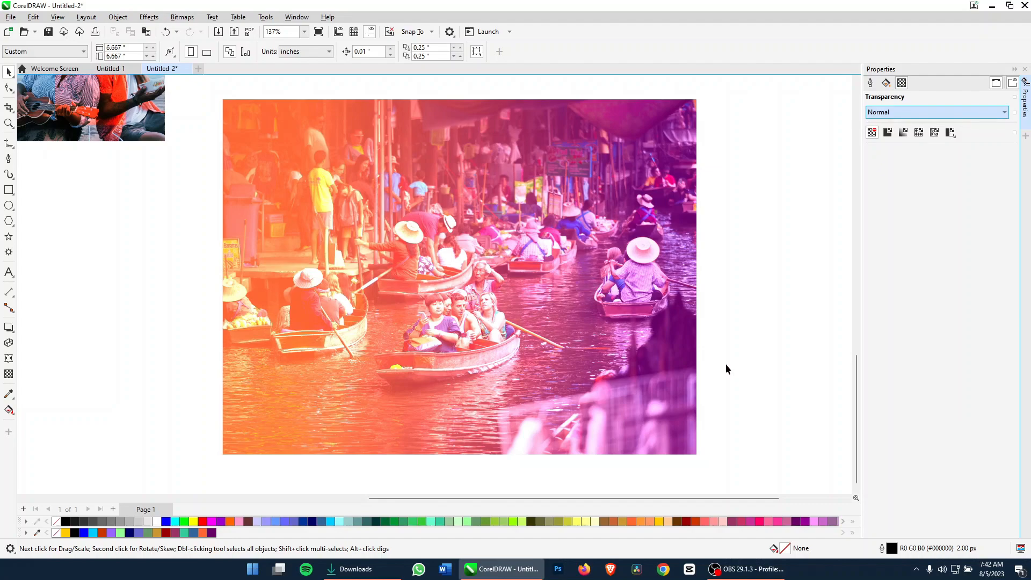
pyautogui.click(412, 309)
# Scale the market photo and its gradient overlay together to 4.25 × 3.187 inches, and place them beside the couple photo at X 4.574, Y -1.985 inches
pyautogui.scroll(-1, 416, 309)
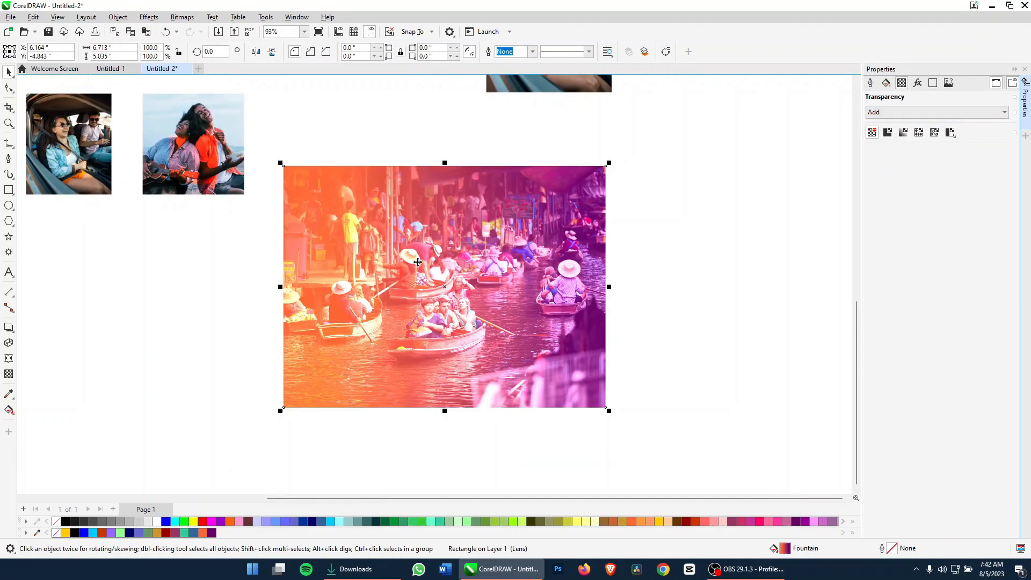
pyautogui.moveTo(267, 154); pyautogui.dragTo(499, 324)
pyautogui.moveTo(407, 266); pyautogui.dragTo(473, 288)
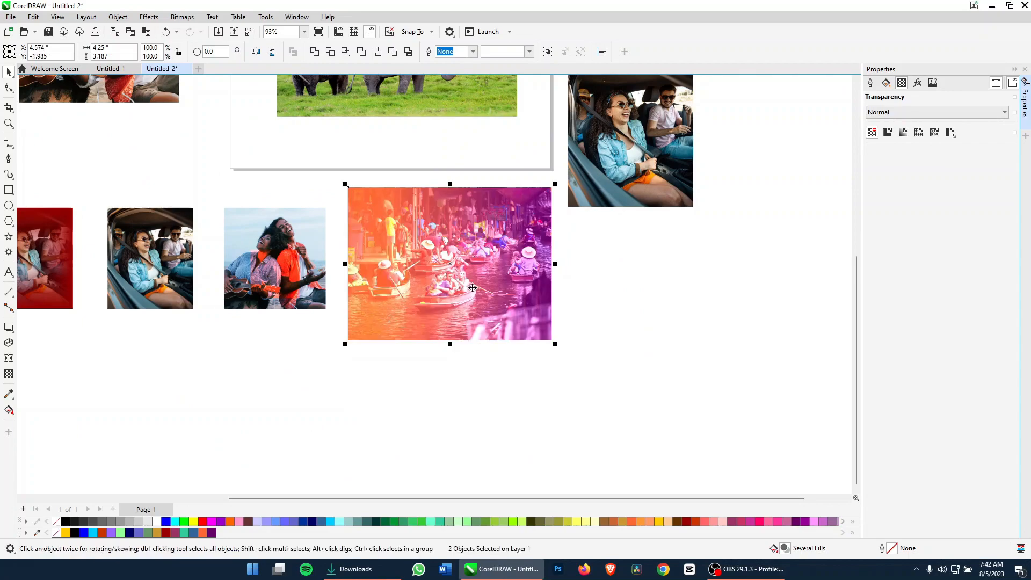
# Collapse the Properties docker, and move the large car photo up and right to X 9.717, Y 2.121 inches
pyautogui.scroll(-2, 473, 288)
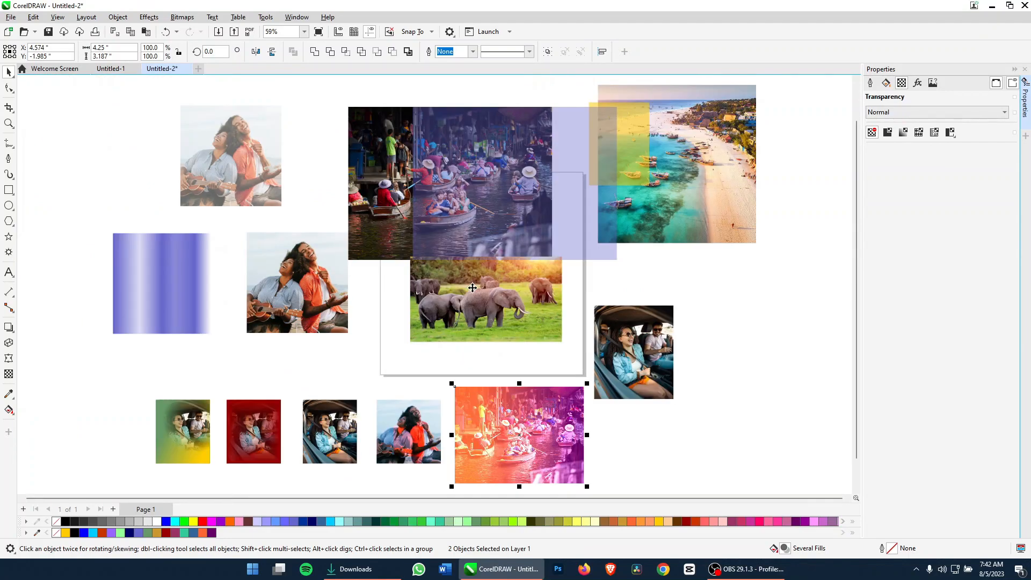
pyautogui.scroll(-2, 473, 288)
pyautogui.scroll(2, 473, 288)
pyautogui.click(1014, 72)
pyautogui.moveTo(725, 347); pyautogui.dragTo(767, 304)
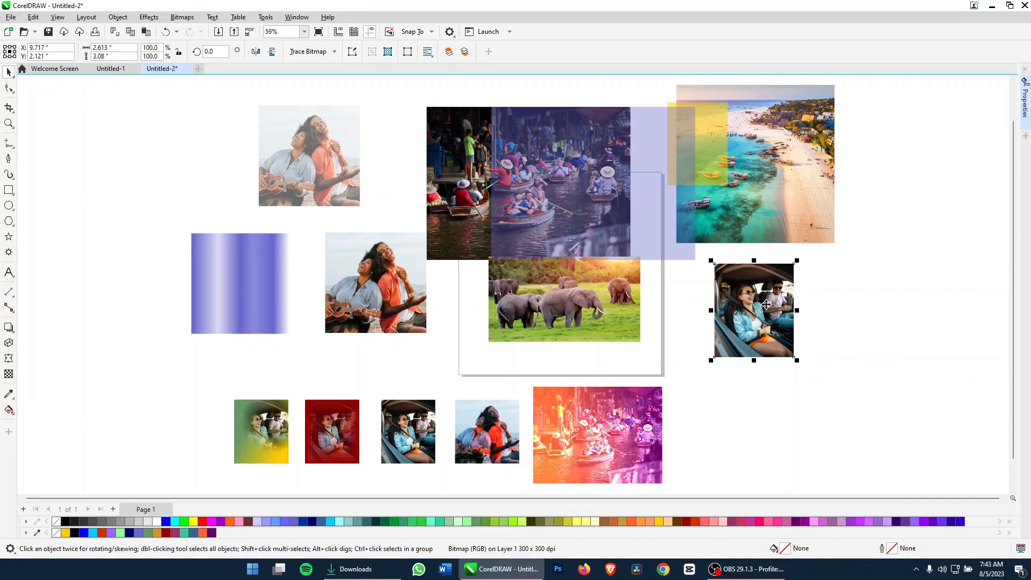